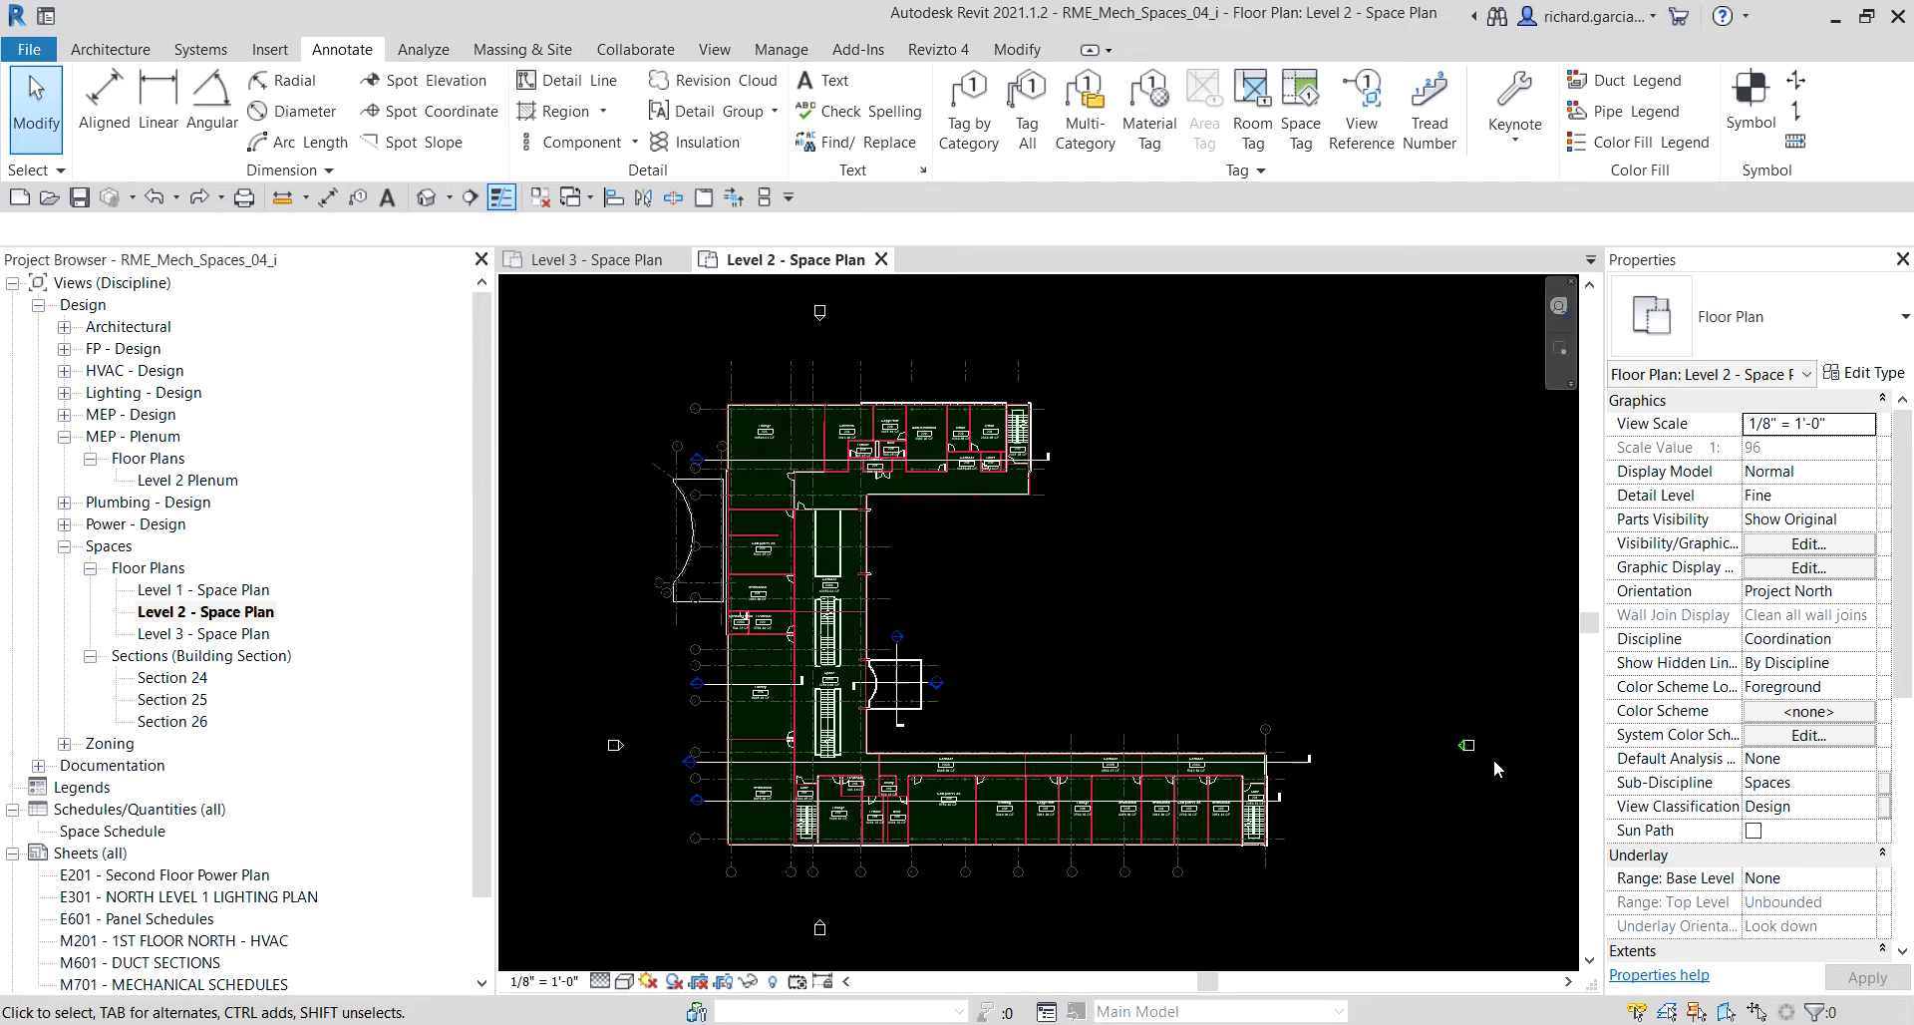
{"action": "scroll", "coordinate": [825, 458], "scroll_direction": "up", "scroll_amount": 3}
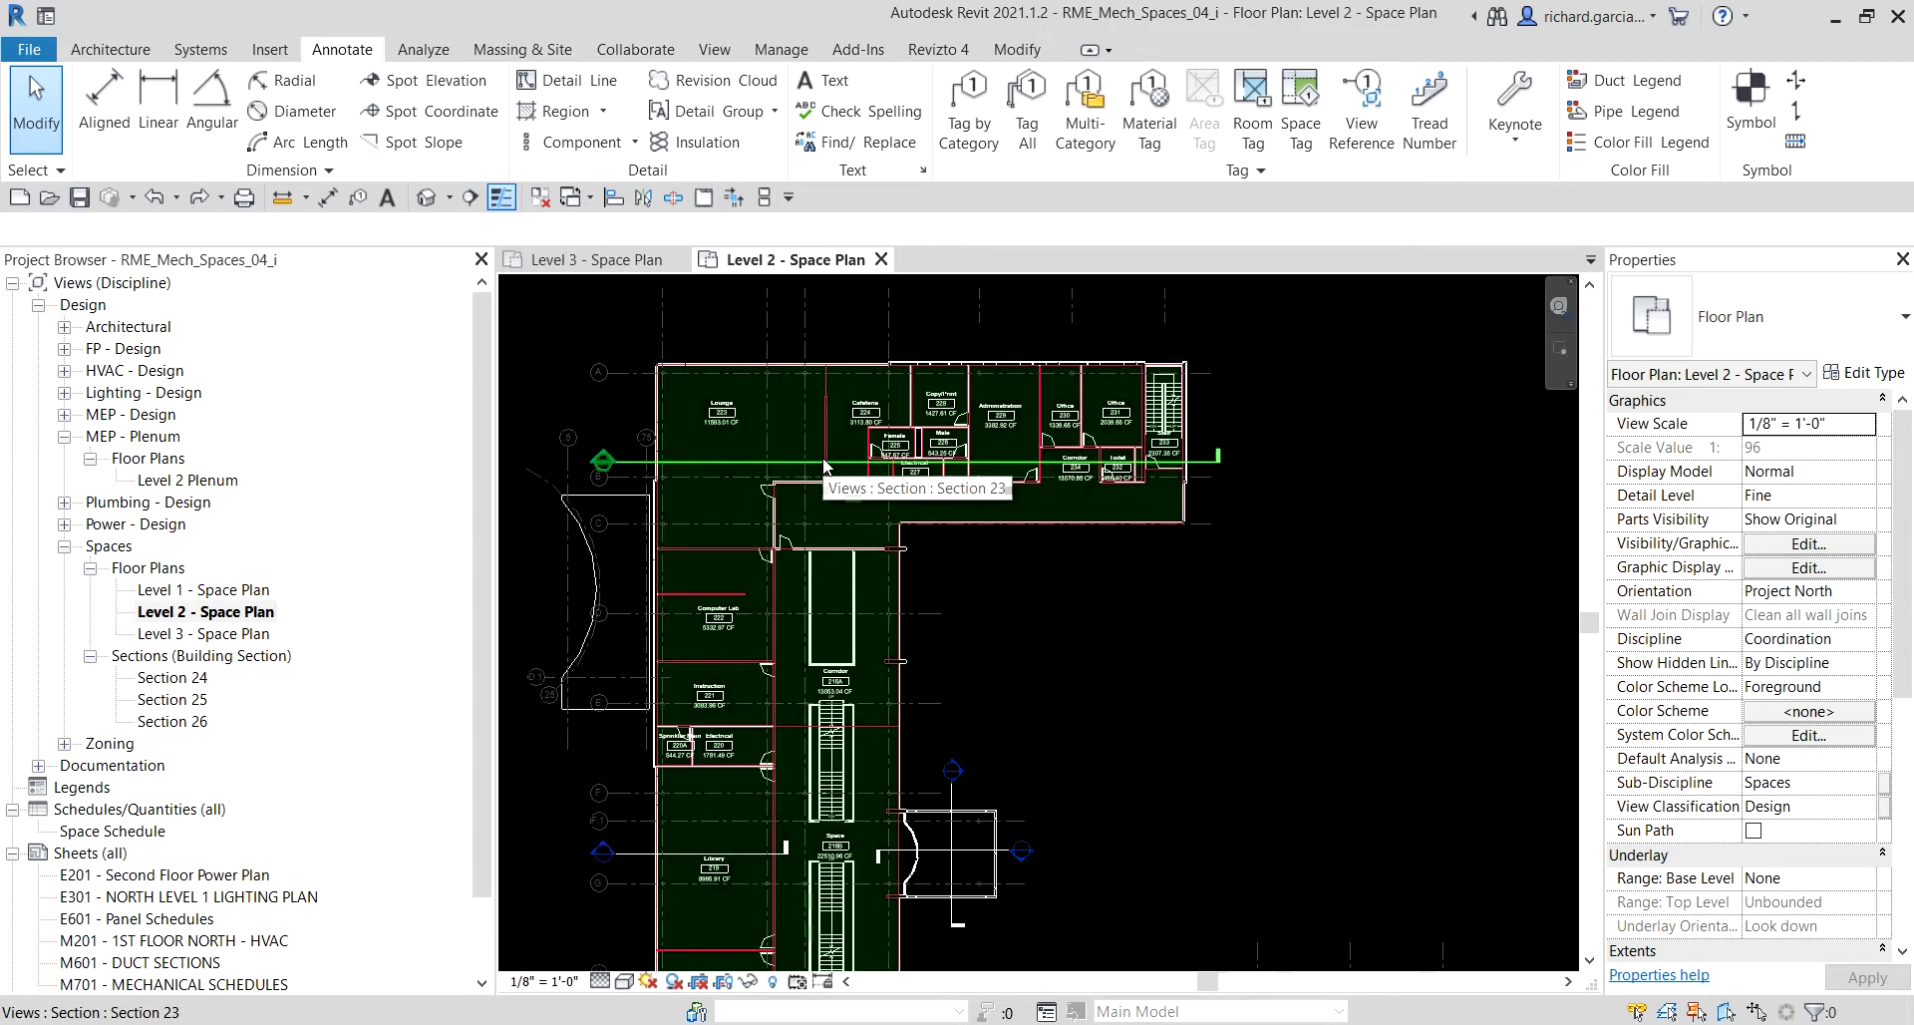
{"action": "scroll", "coordinate": [913, 448], "scroll_direction": "up", "scroll_amount": 5}
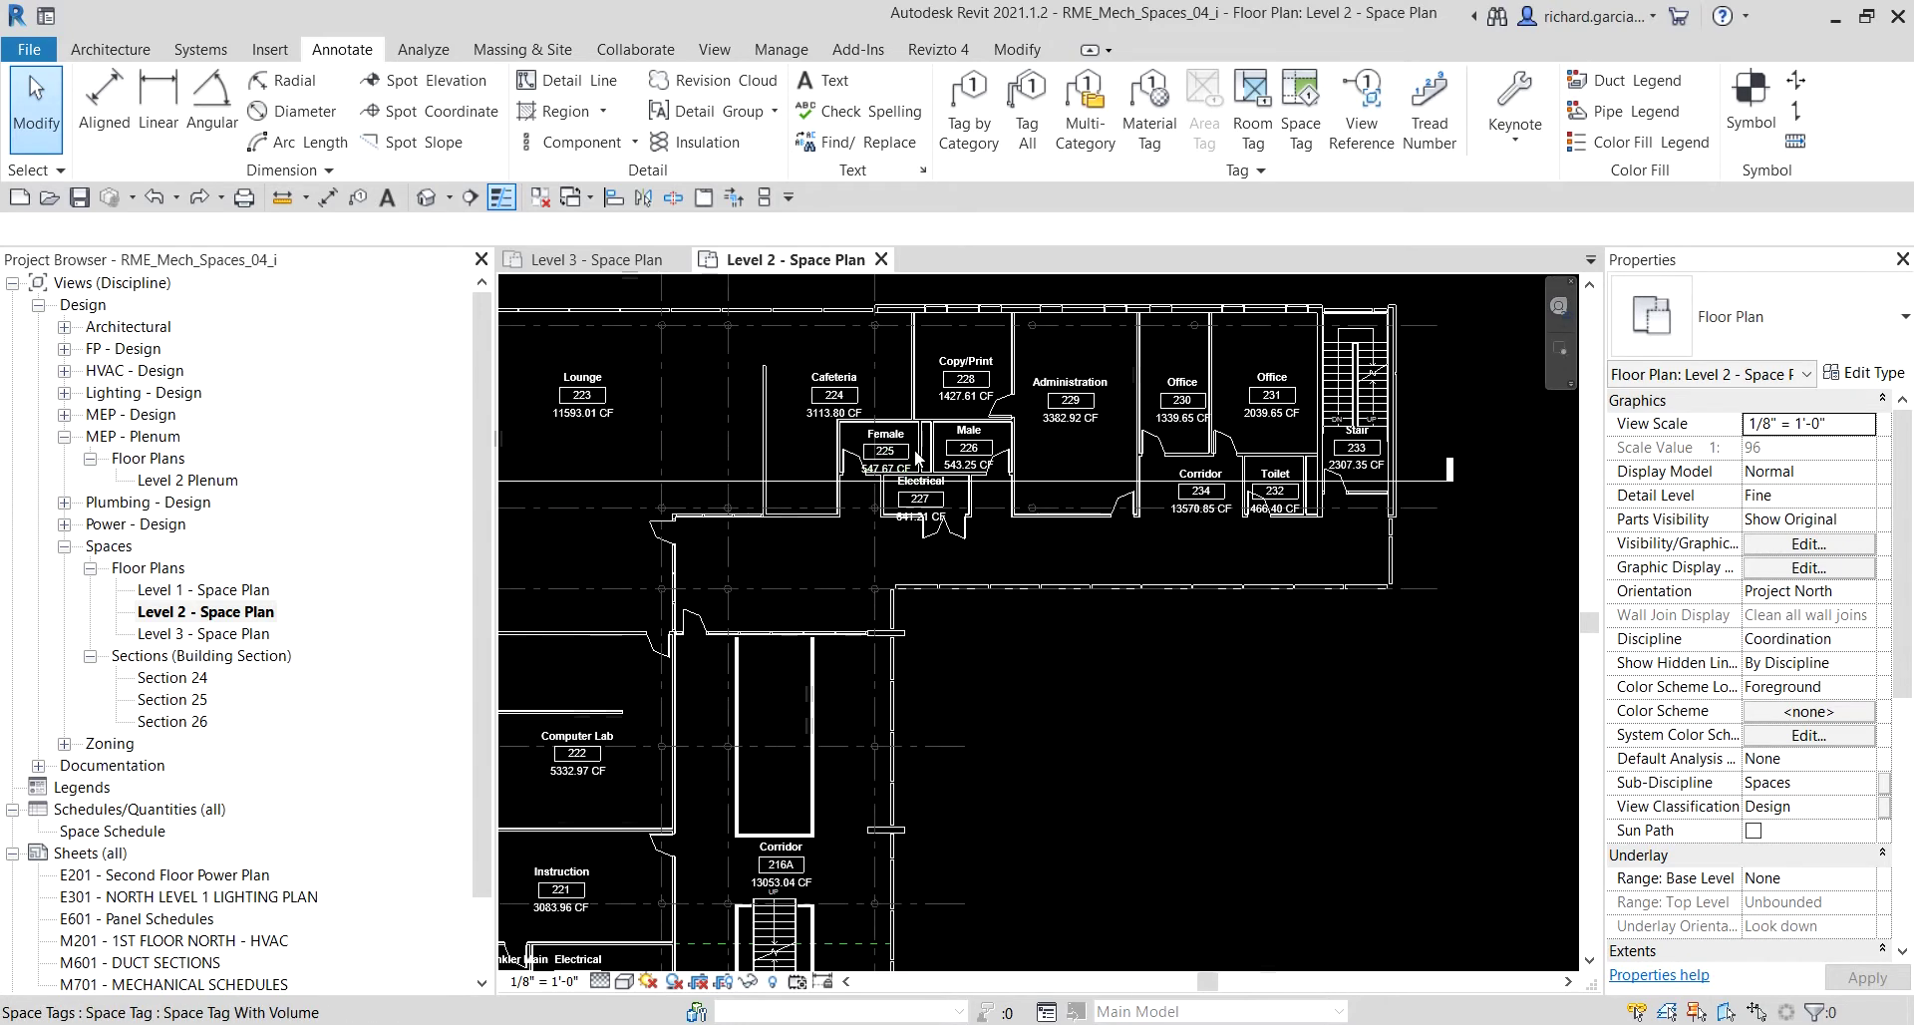
{"action": "scroll", "coordinate": [829, 457], "scroll_direction": "up", "scroll_amount": 3}
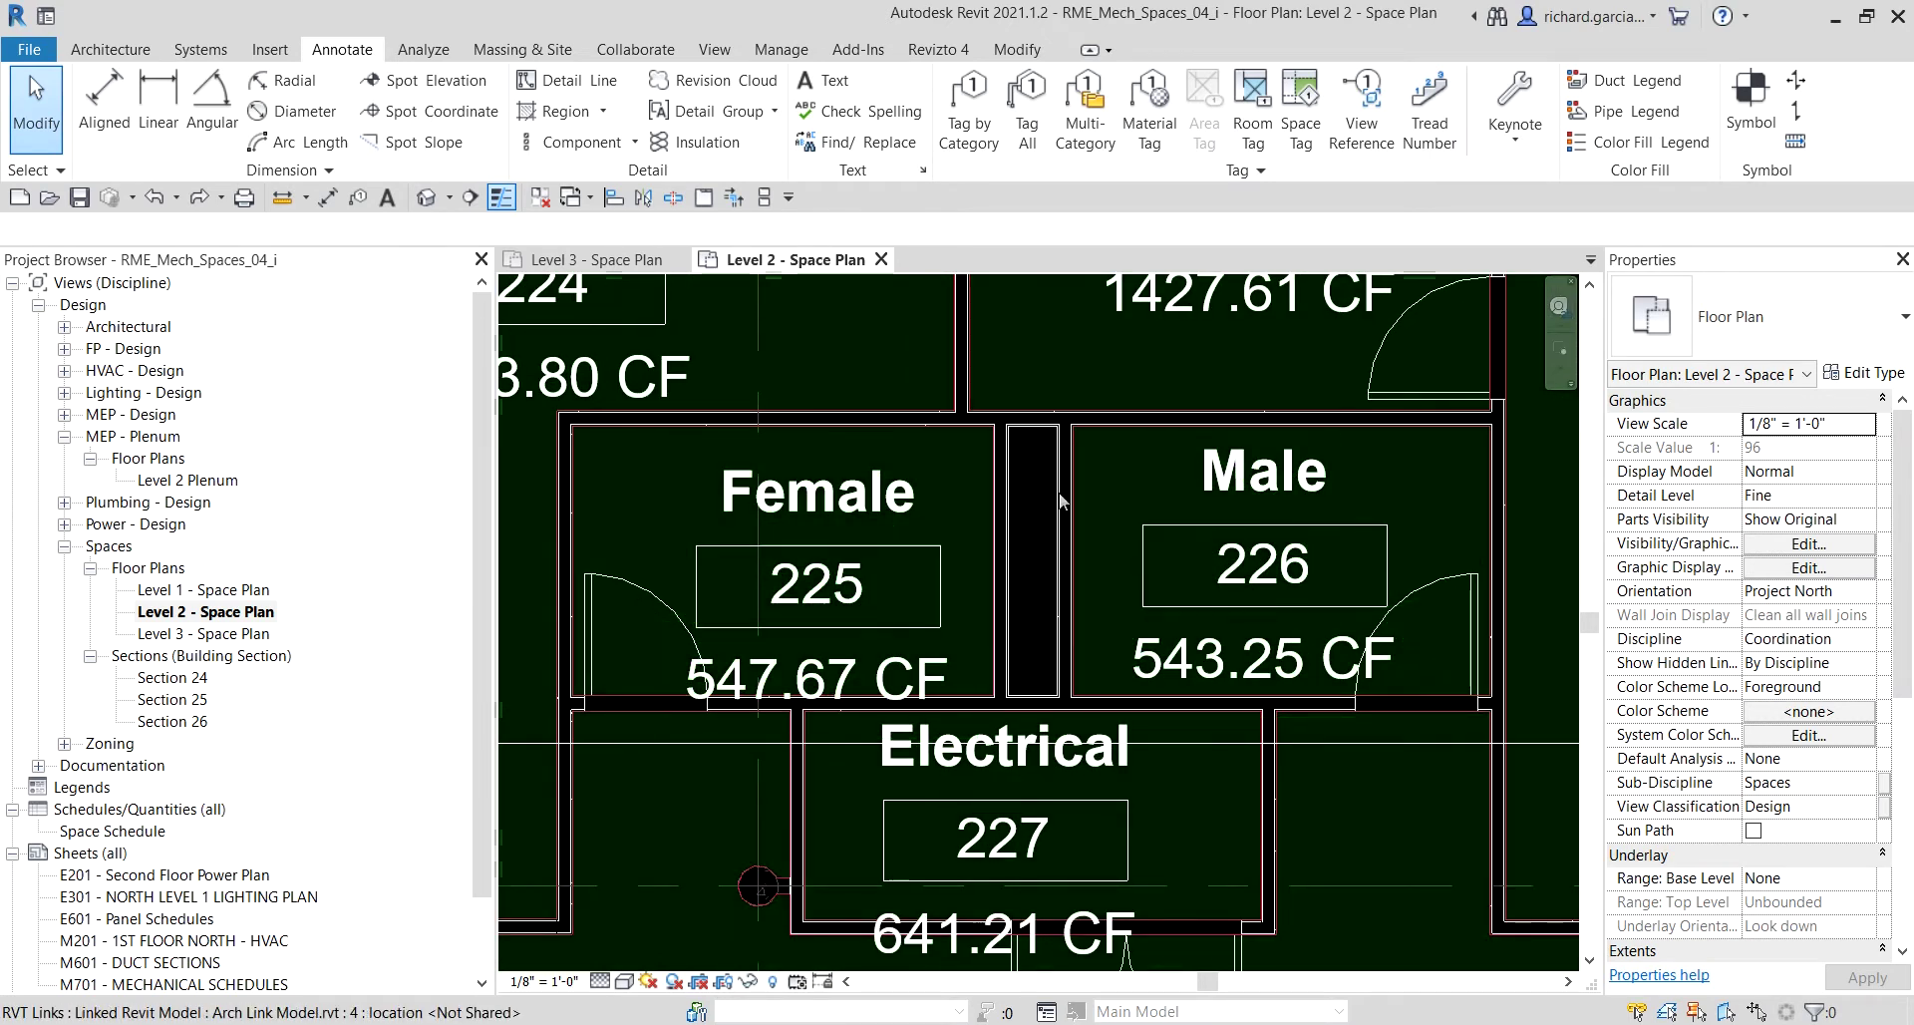
{"action": "left_click", "coordinate": [1029, 487]}
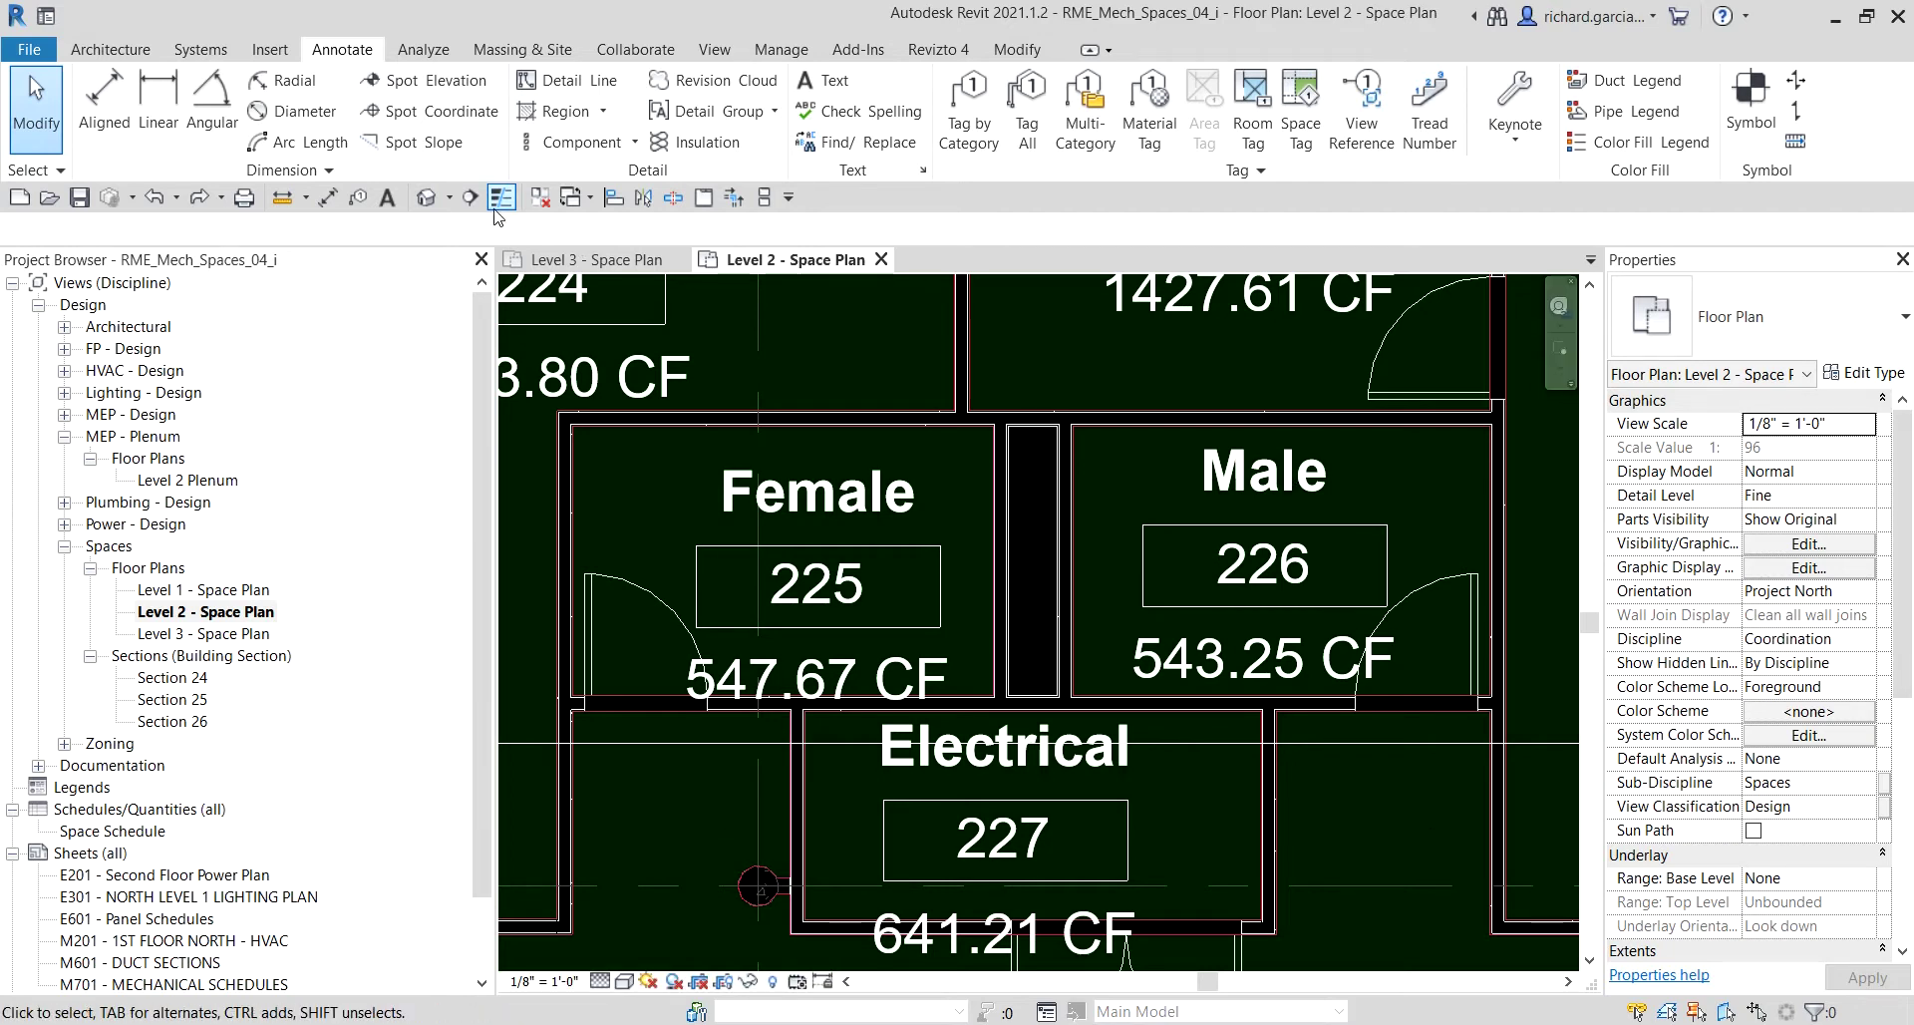
Draw a section line from the Cafeteria across to just past the Male room.
{"action": "left_click", "coordinate": [470, 198]}
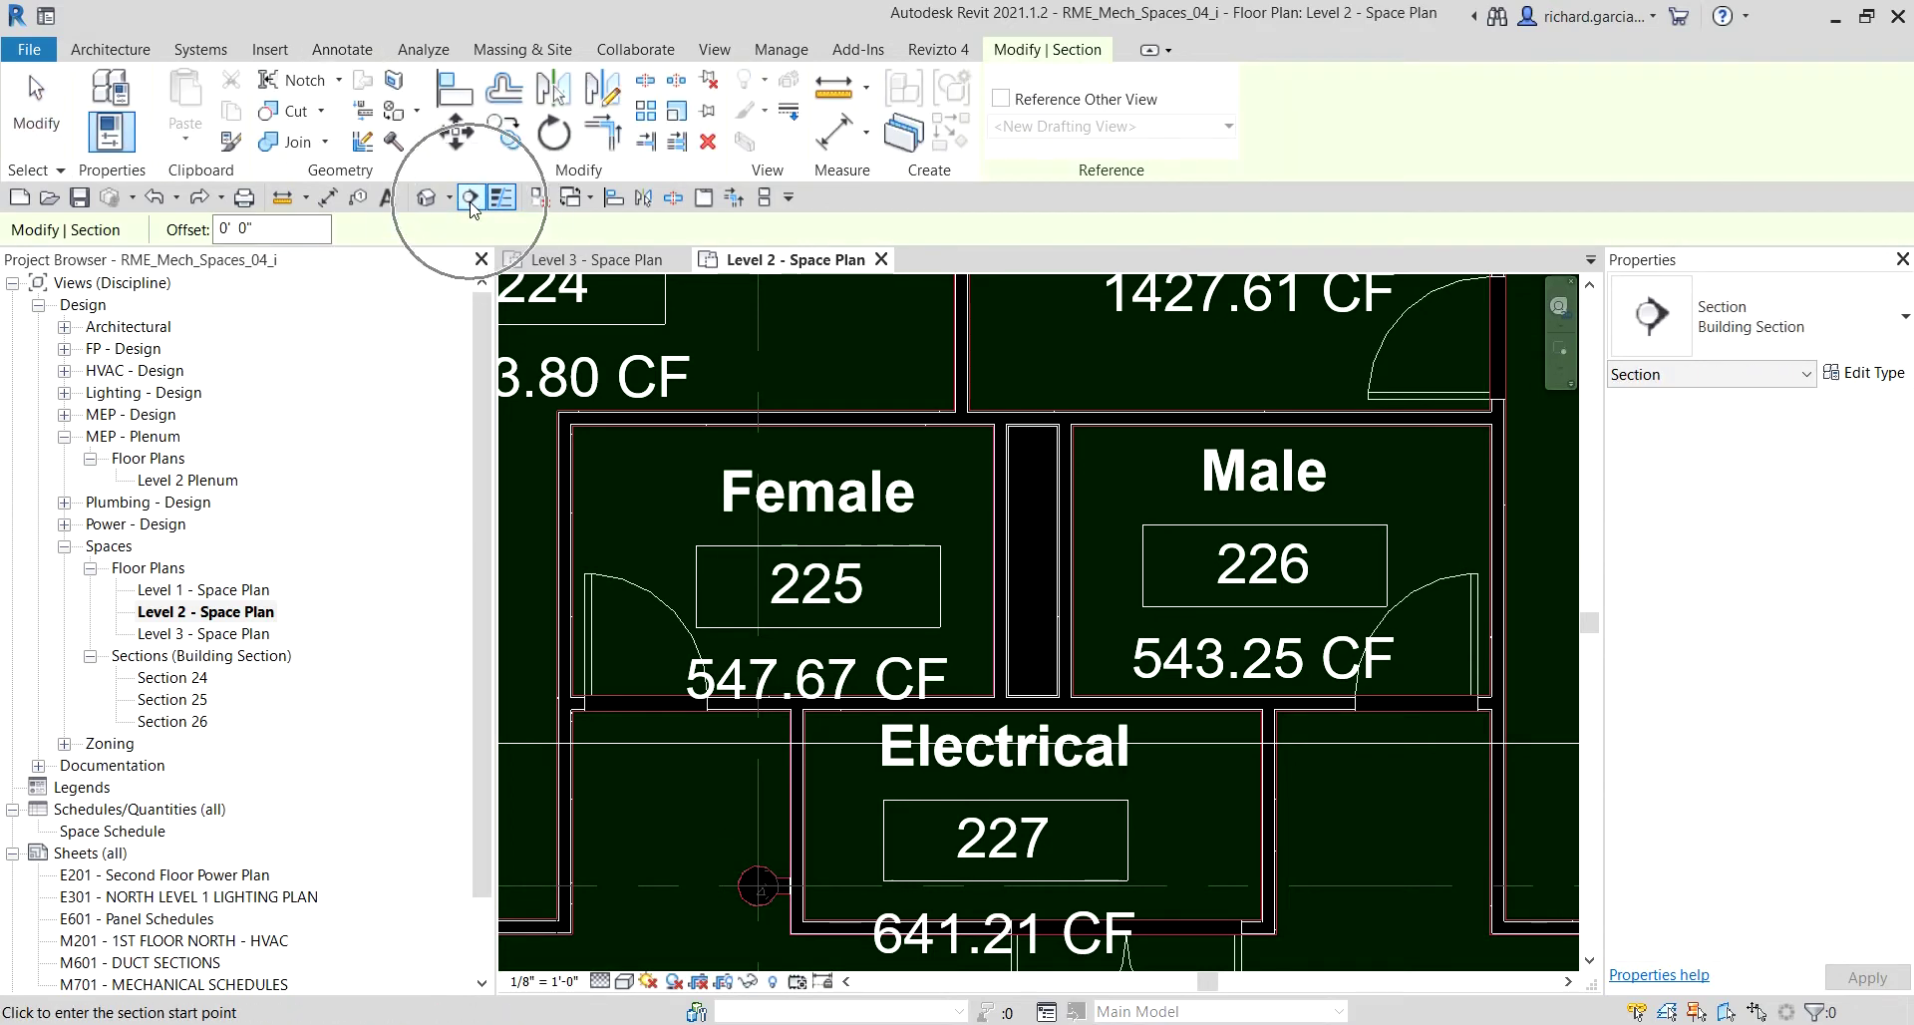
{"action": "scroll", "coordinate": [849, 508], "scroll_direction": "down", "scroll_amount": 2}
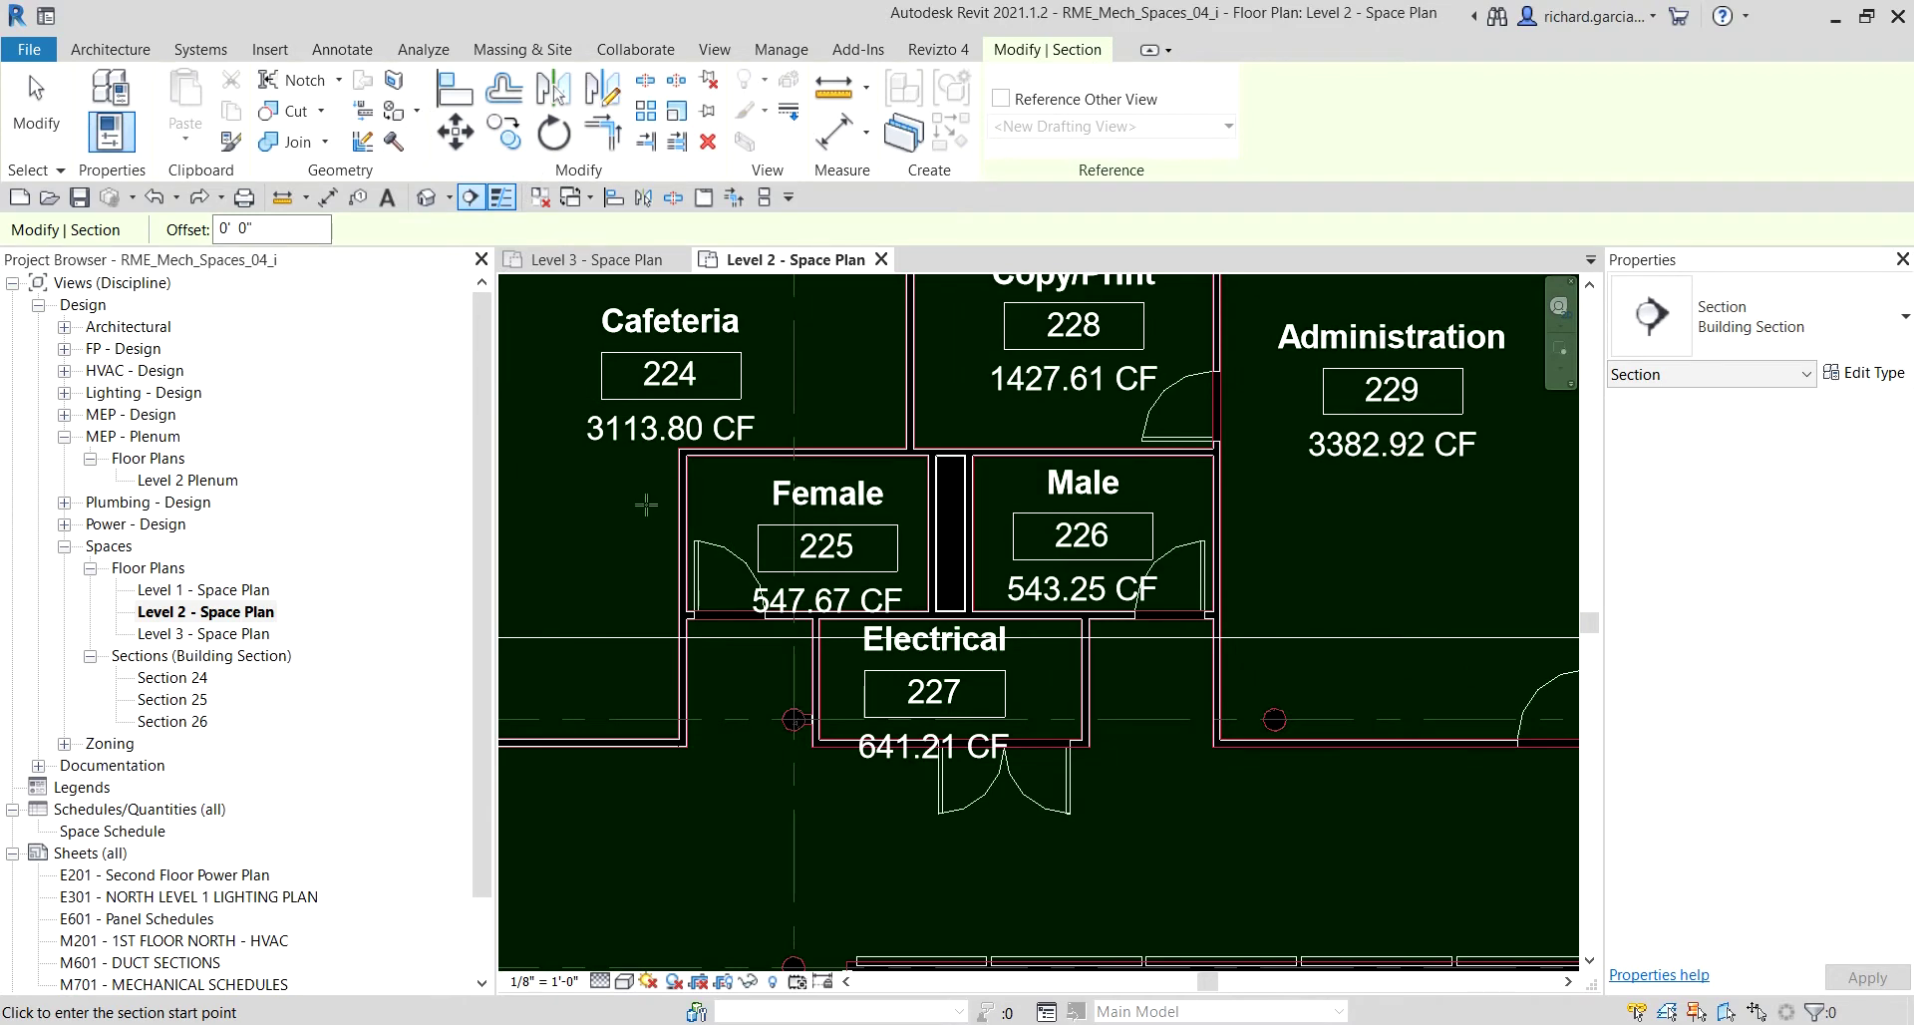
{"action": "left_click", "coordinate": [646, 505]}
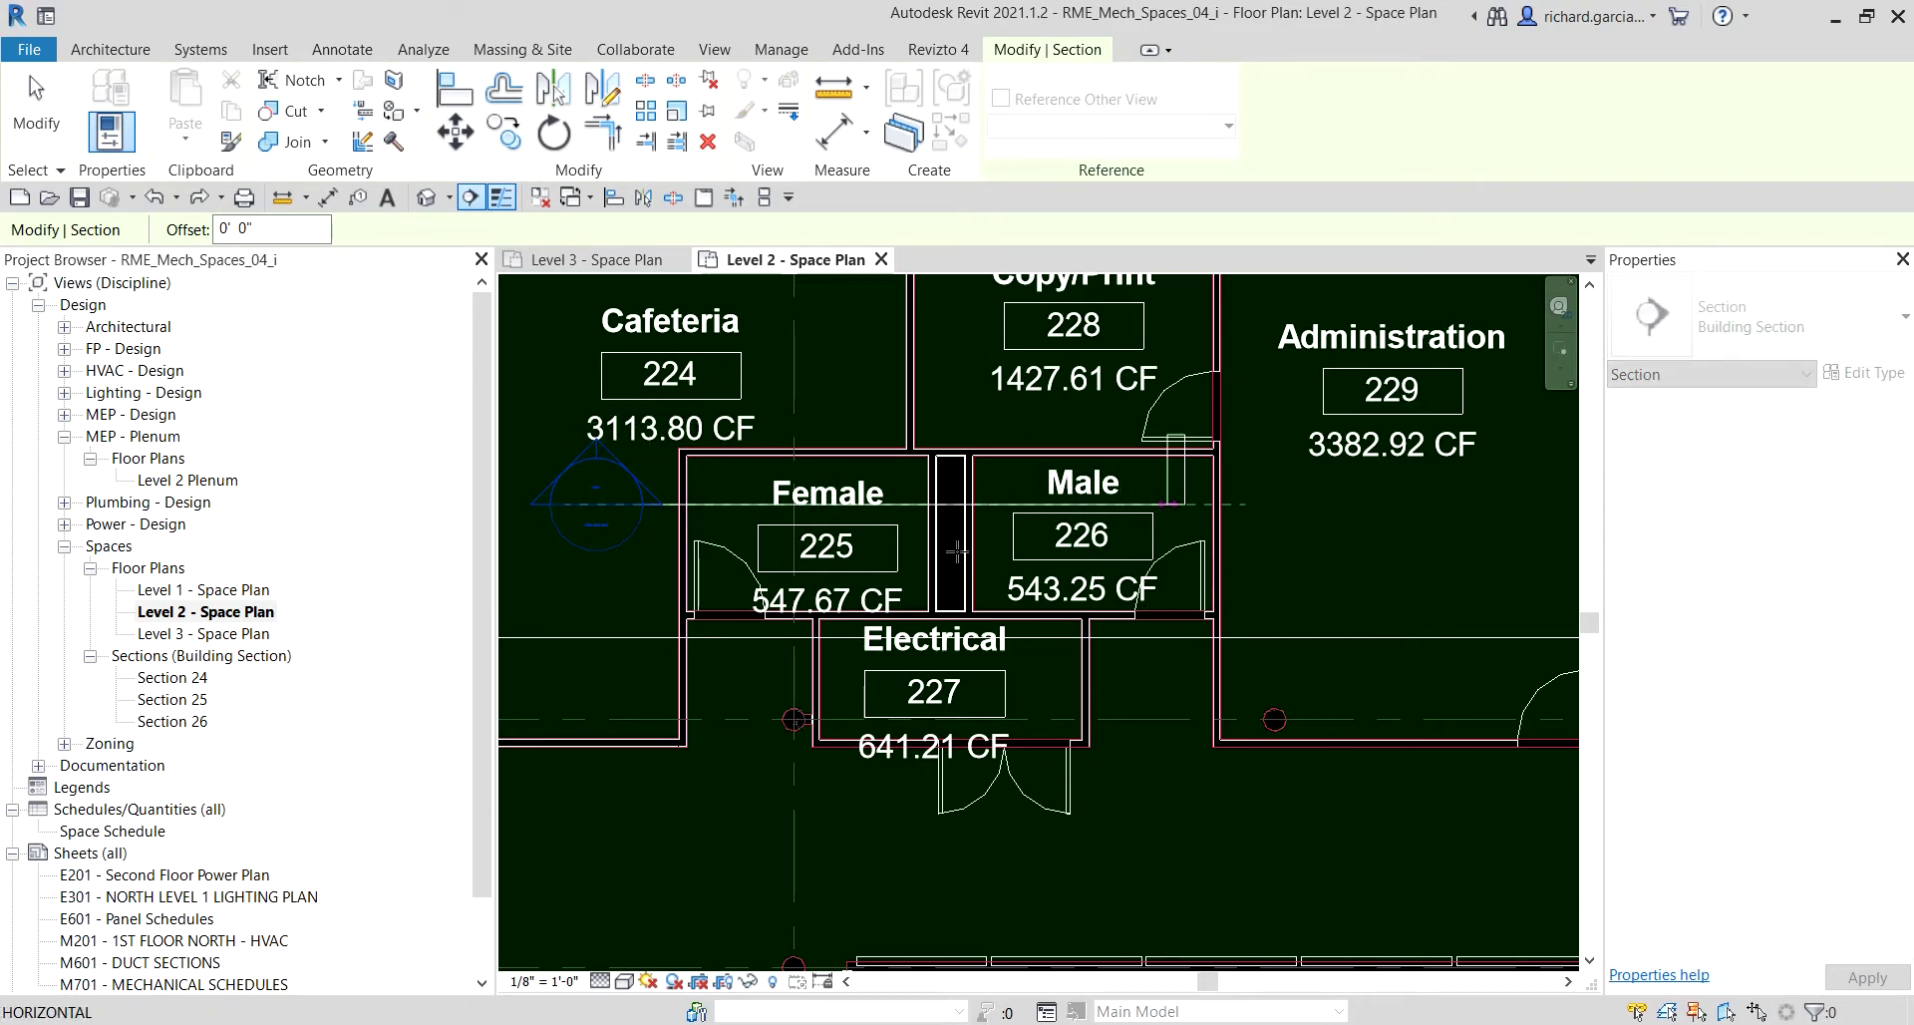
{"action": "left_click", "coordinate": [1168, 504]}
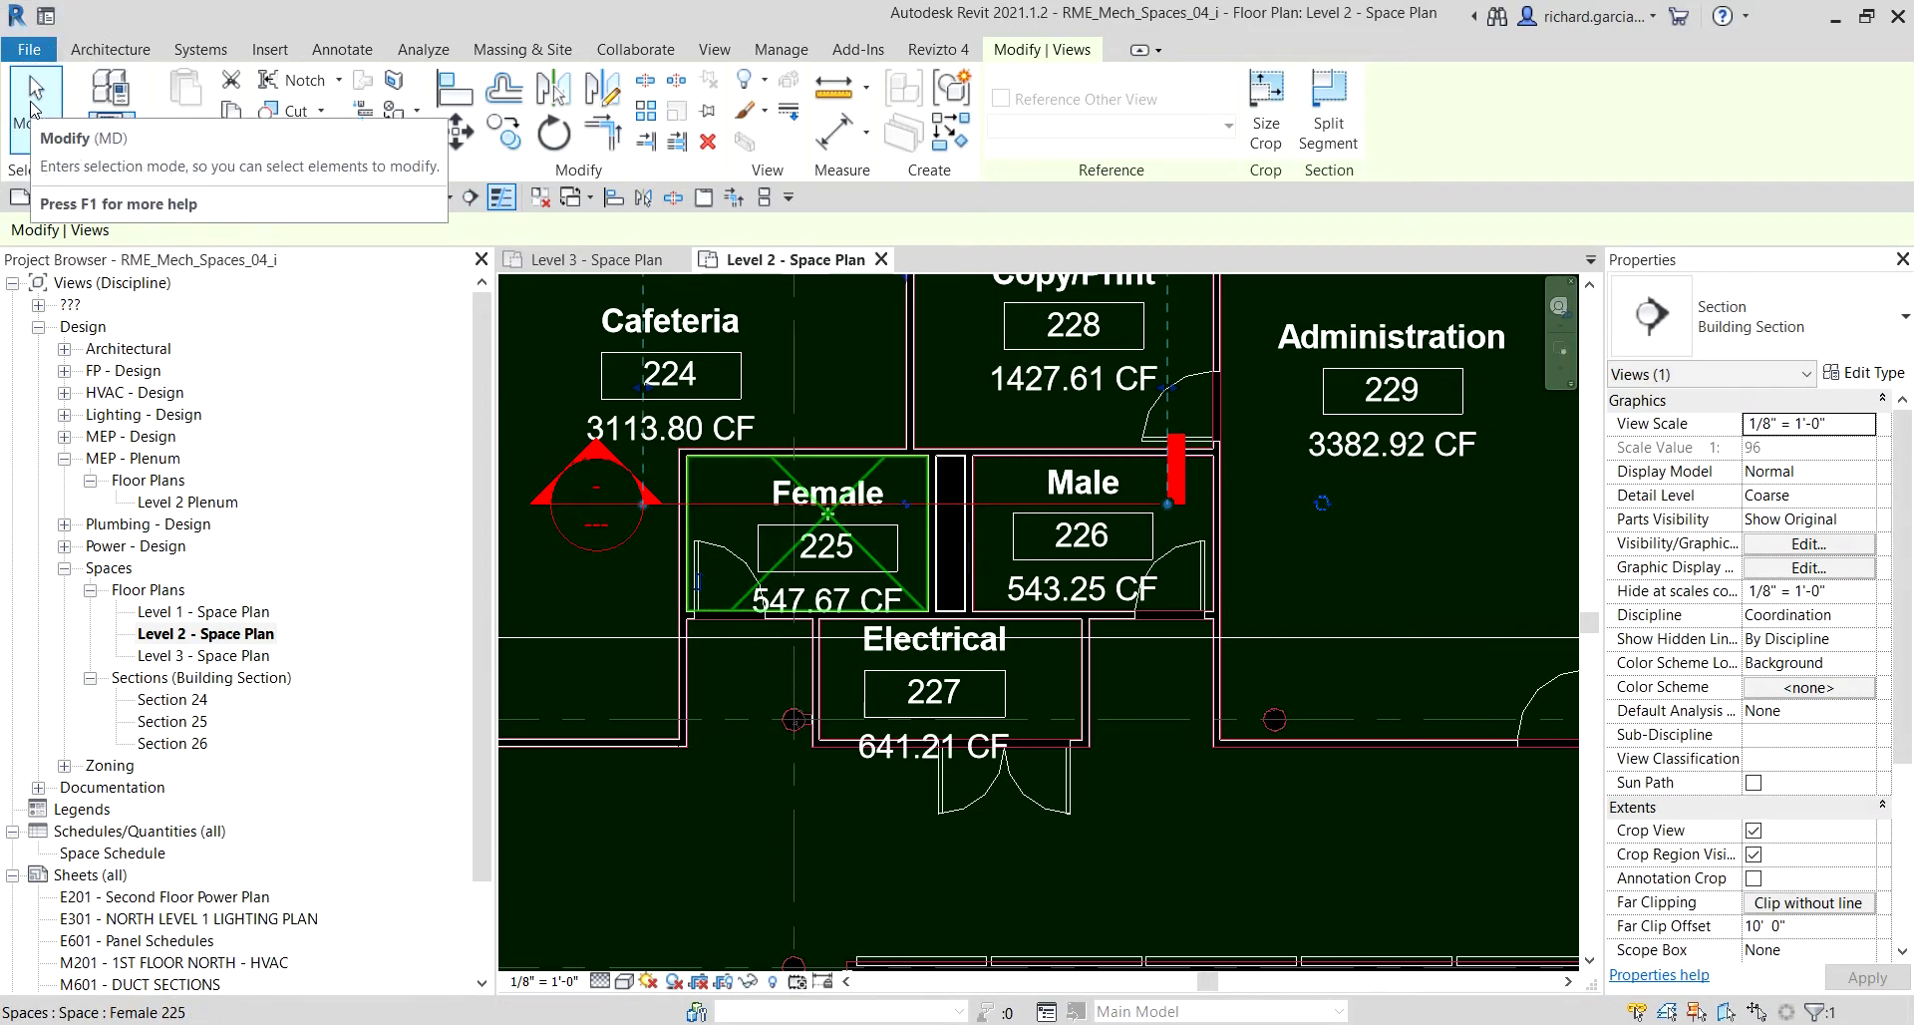
{"action": "left_click", "coordinate": [33, 109]}
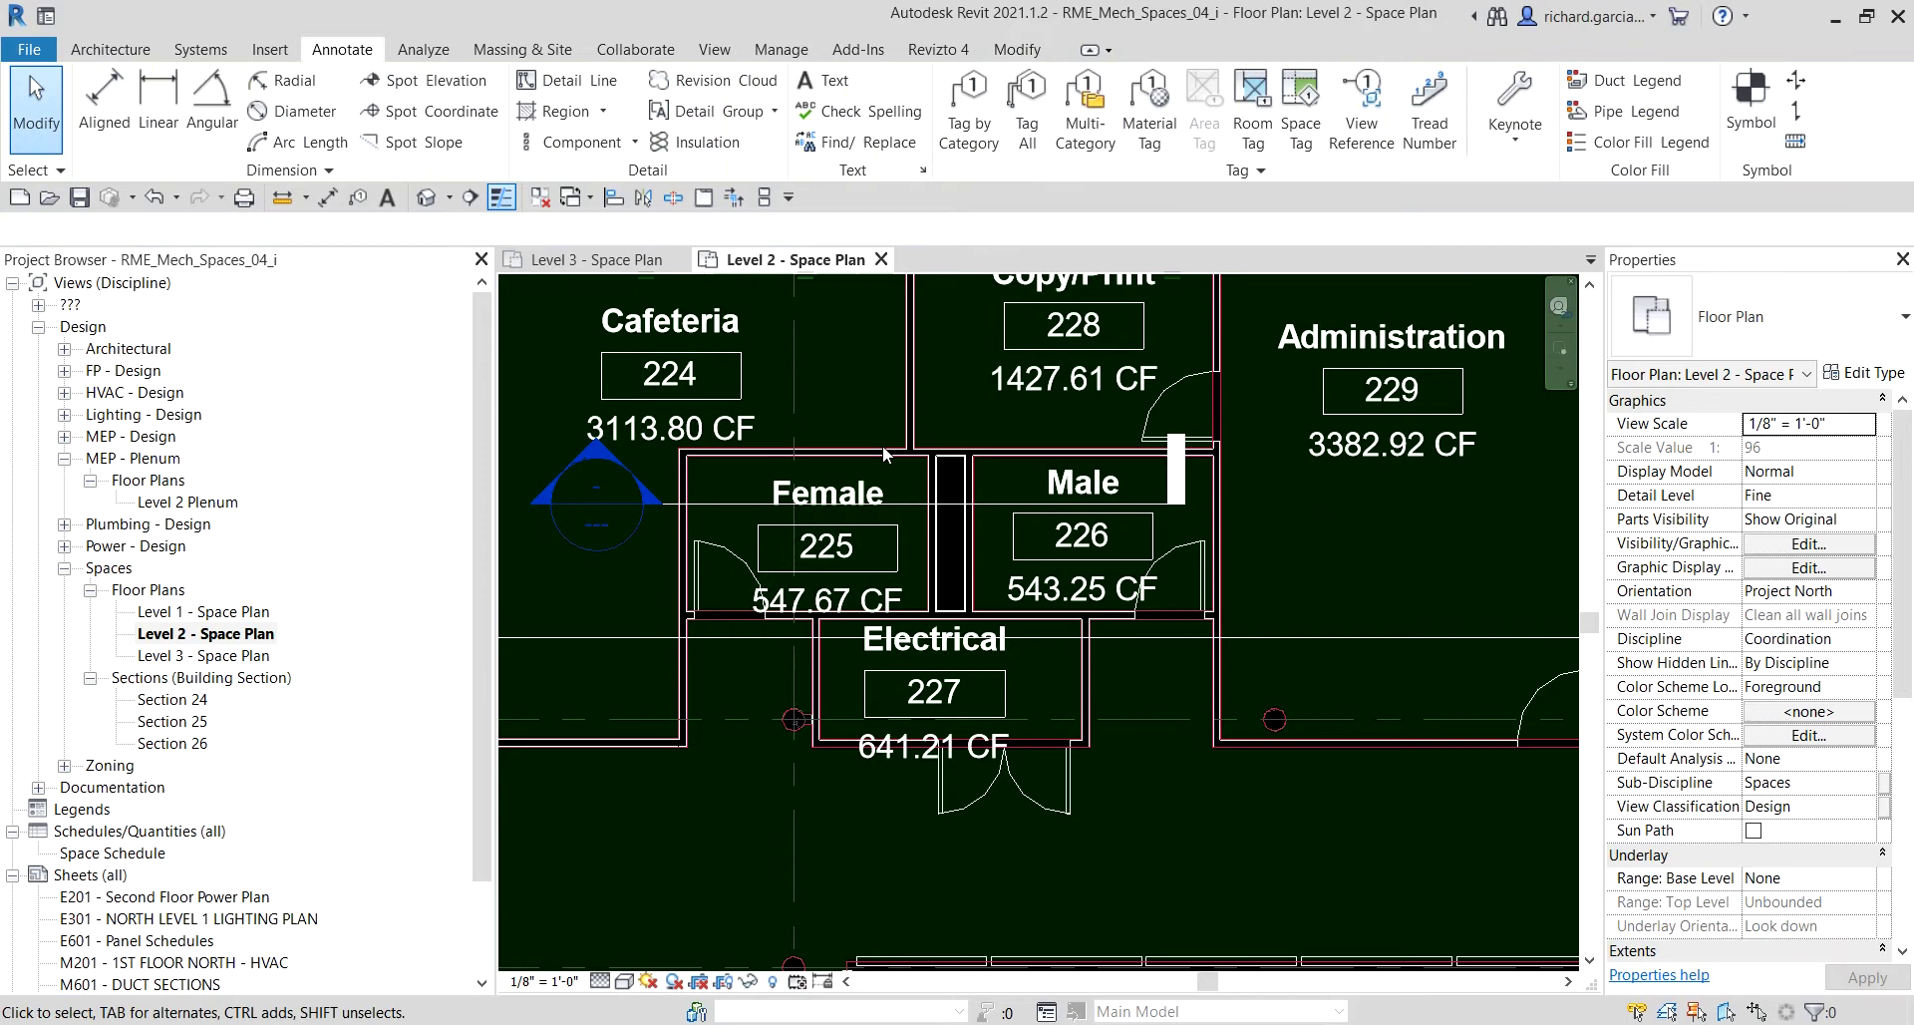
Flip the section, pull its far clip near the cut line, and gap its line toward Female.
{"action": "left_click", "coordinate": [962, 503]}
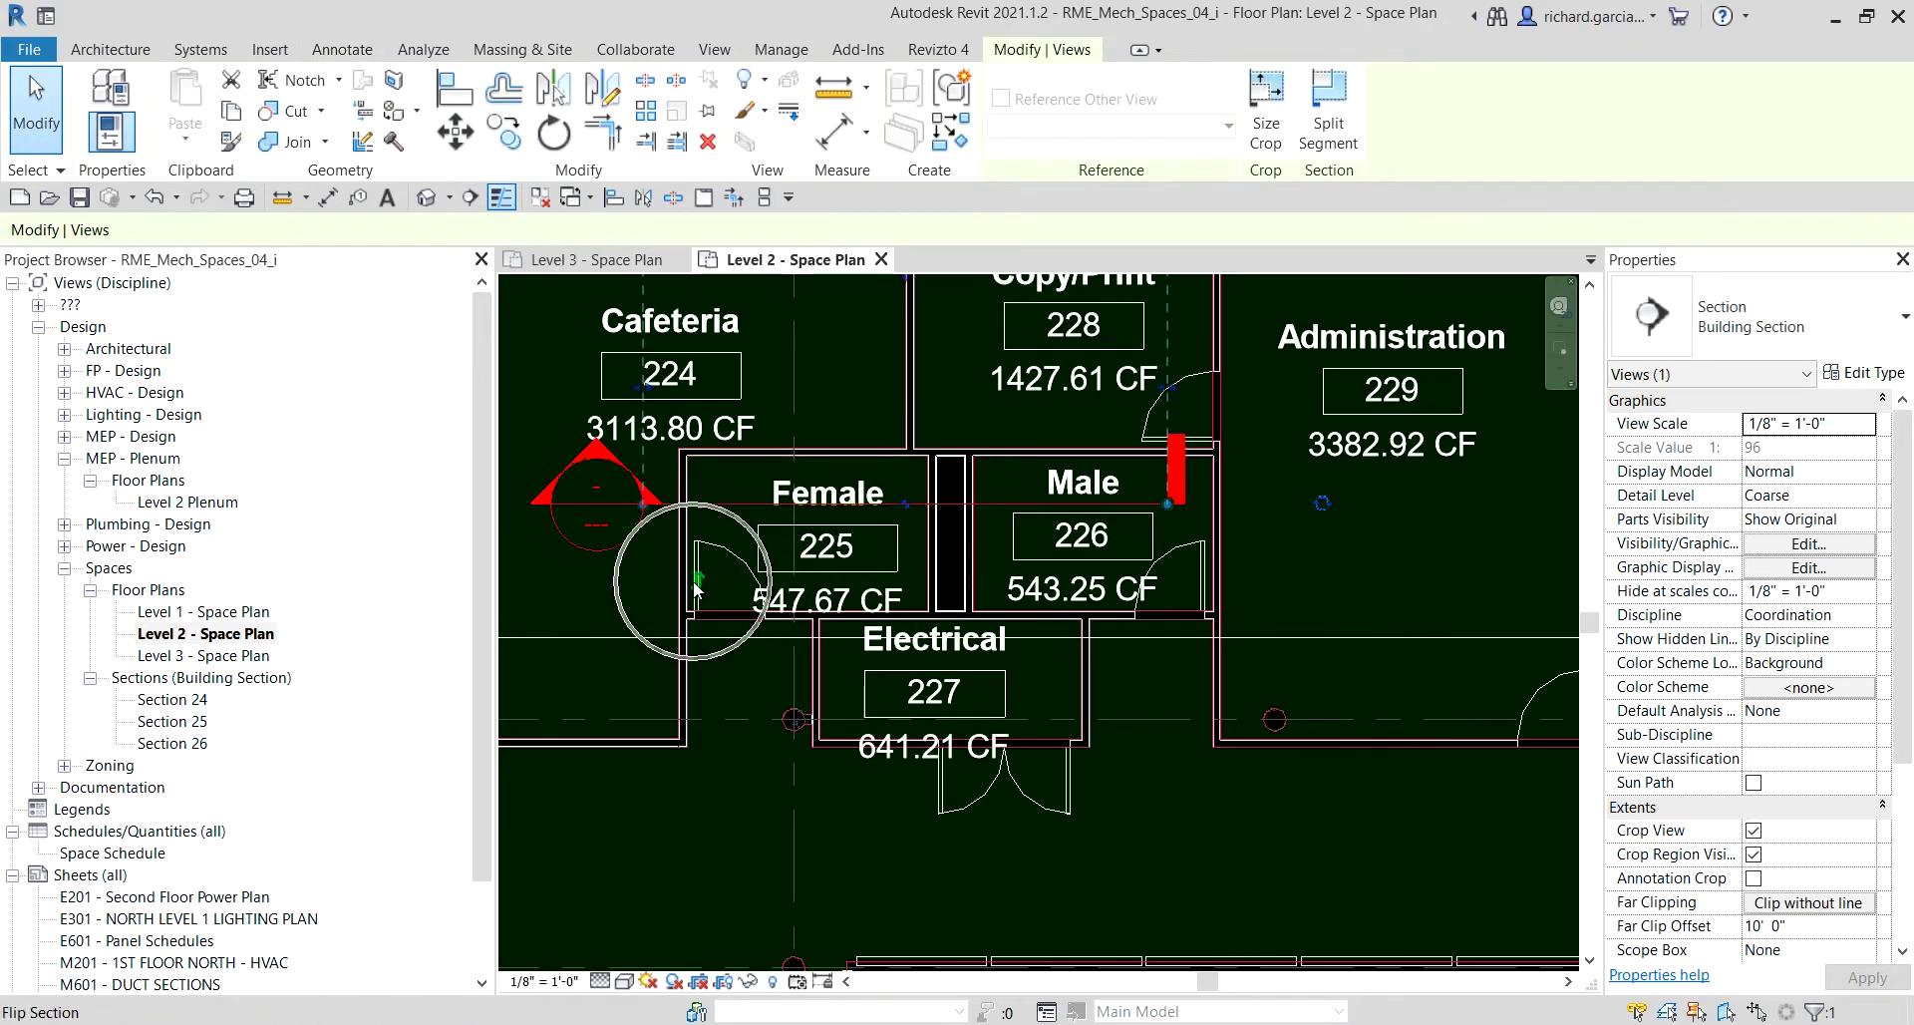
{"action": "scroll", "coordinate": [694, 590], "scroll_direction": "up", "scroll_amount": 4}
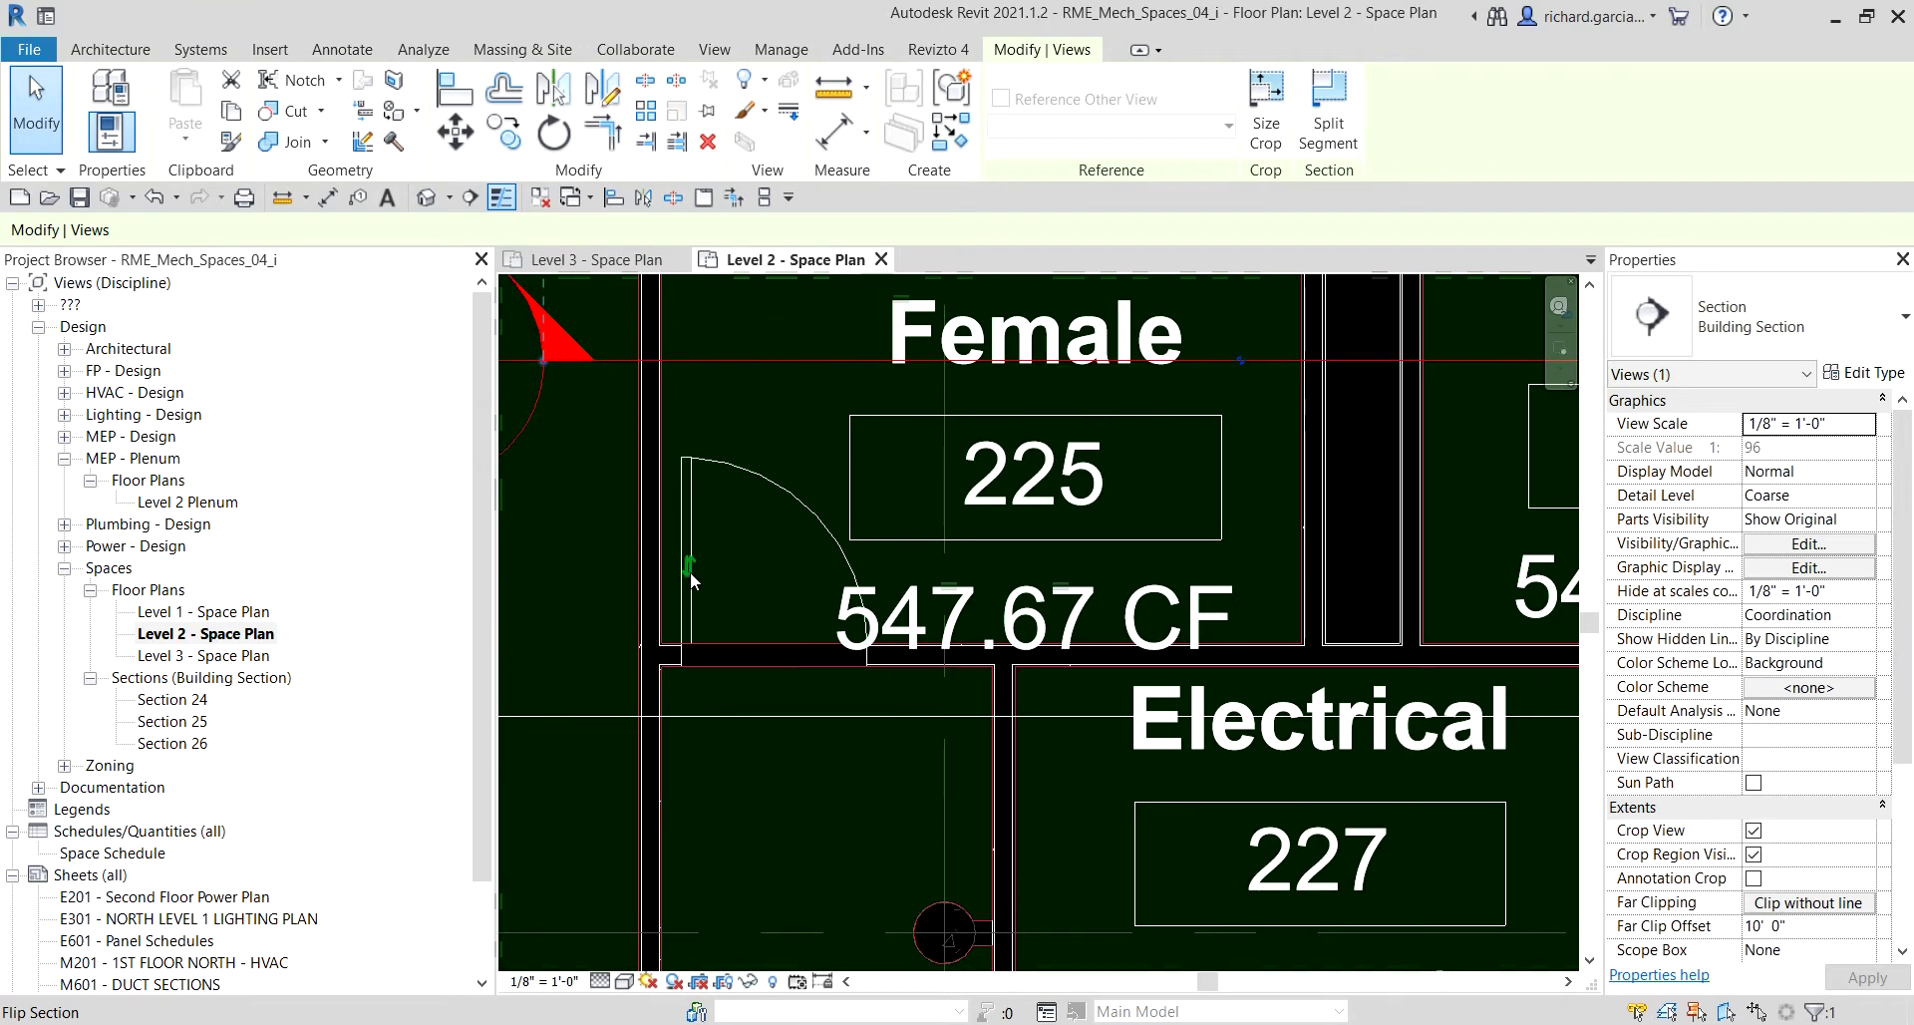
{"action": "left_click", "coordinate": [690, 571]}
{"action": "scroll", "coordinate": [879, 545], "scroll_direction": "down", "scroll_amount": 4}
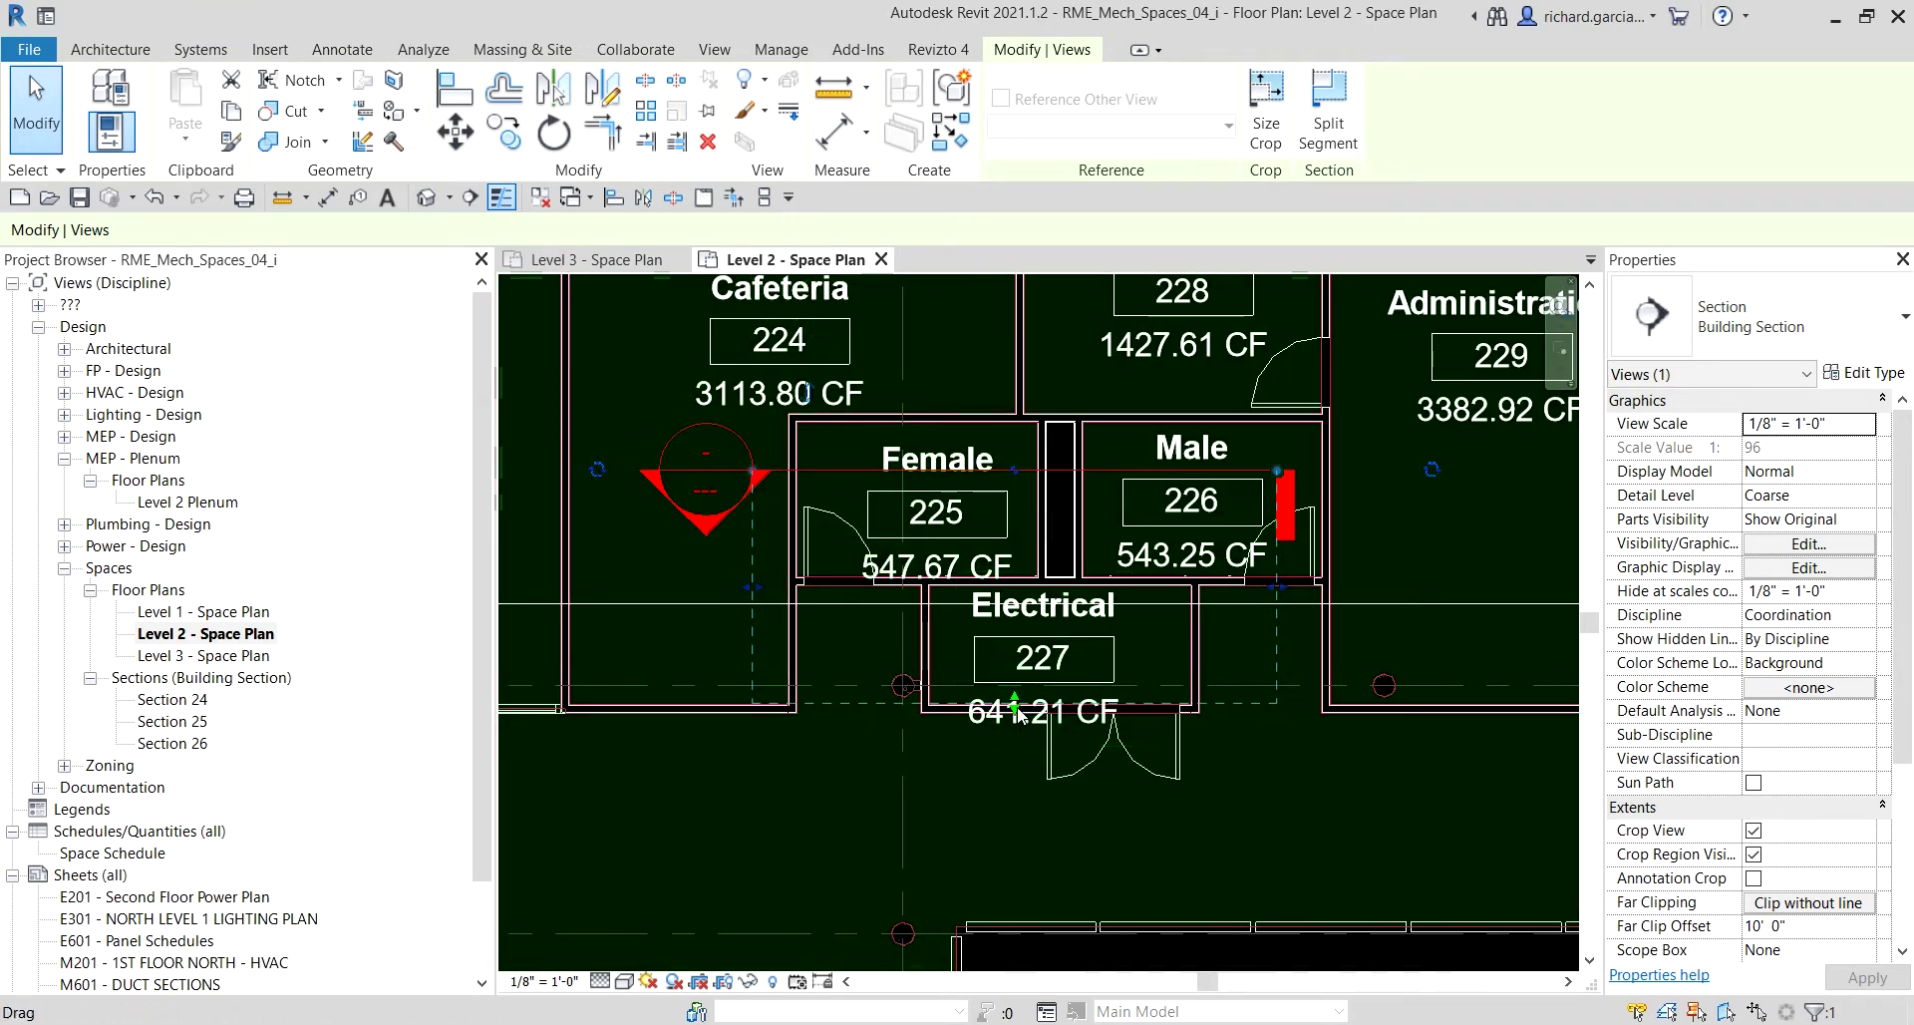
{"action": "left_click_drag", "start_coordinate": [1015, 706], "coordinate": [1028, 533]}
{"action": "scroll", "coordinate": [1027, 529], "scroll_direction": "up", "scroll_amount": 2}
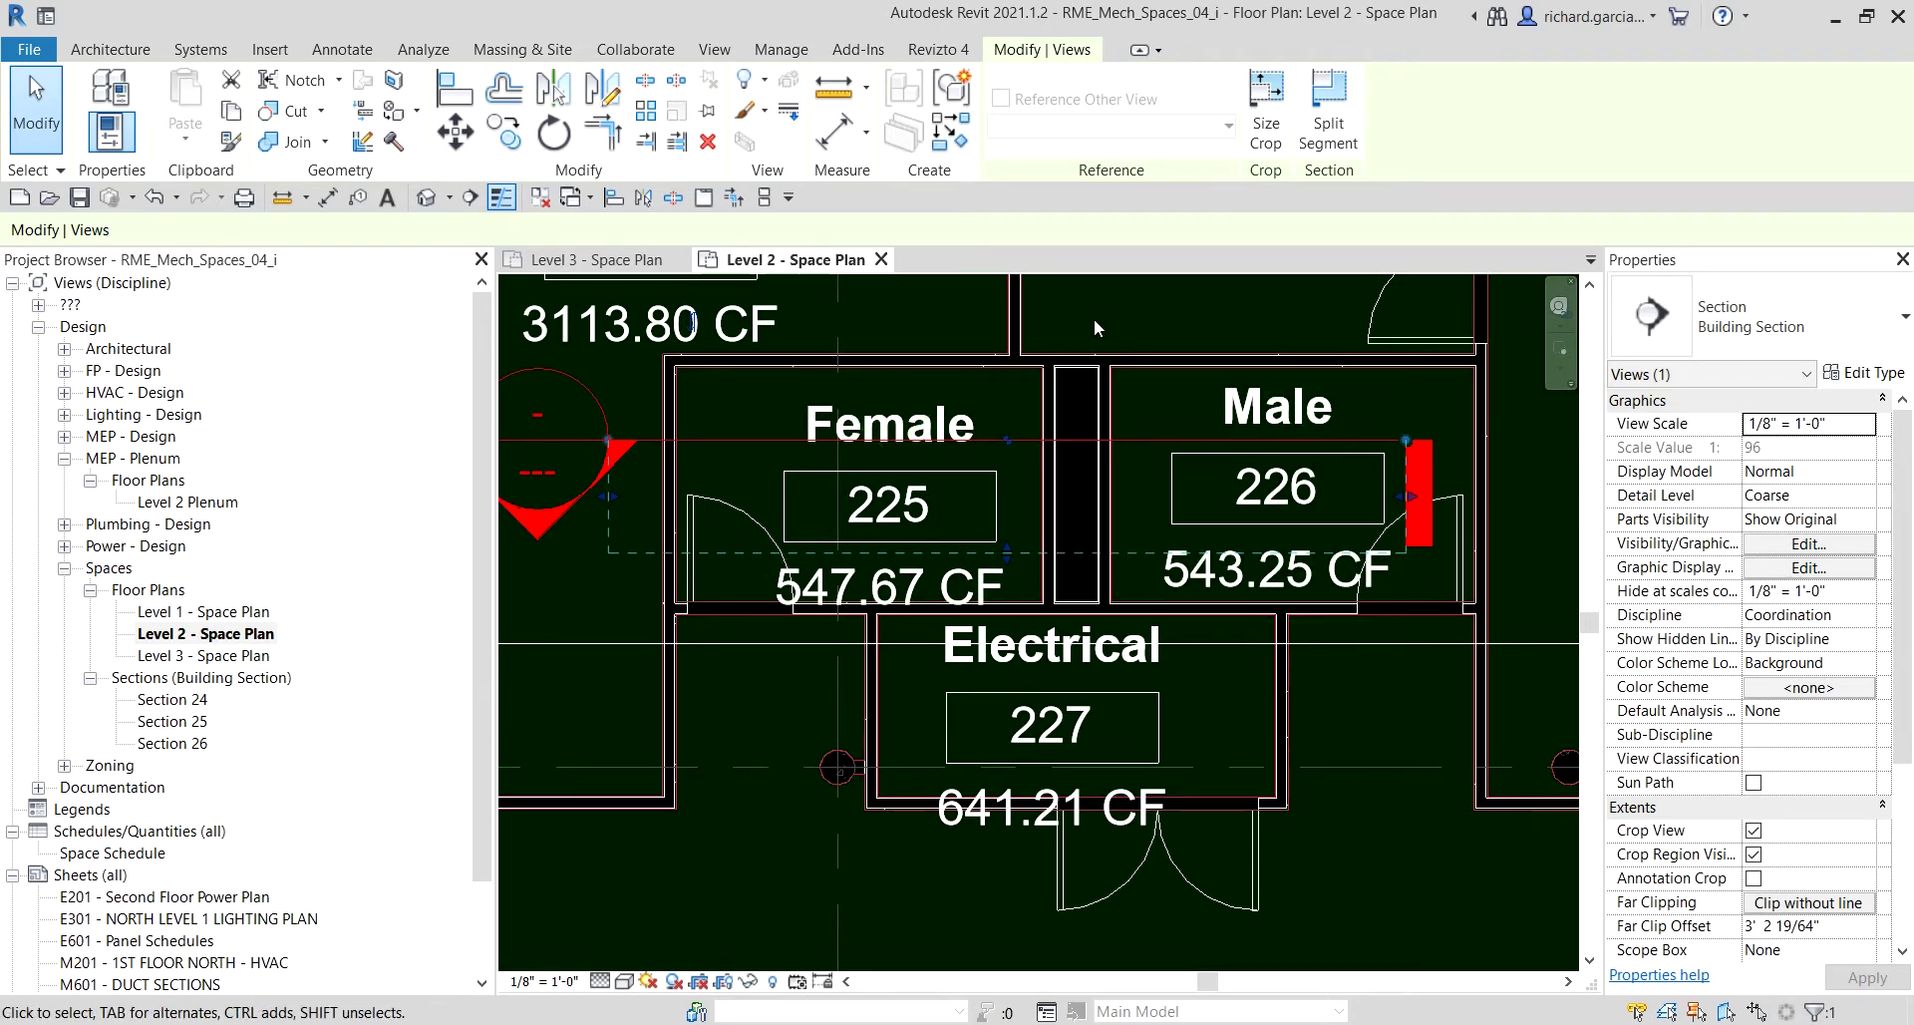
{"action": "left_click", "coordinate": [1009, 441]}
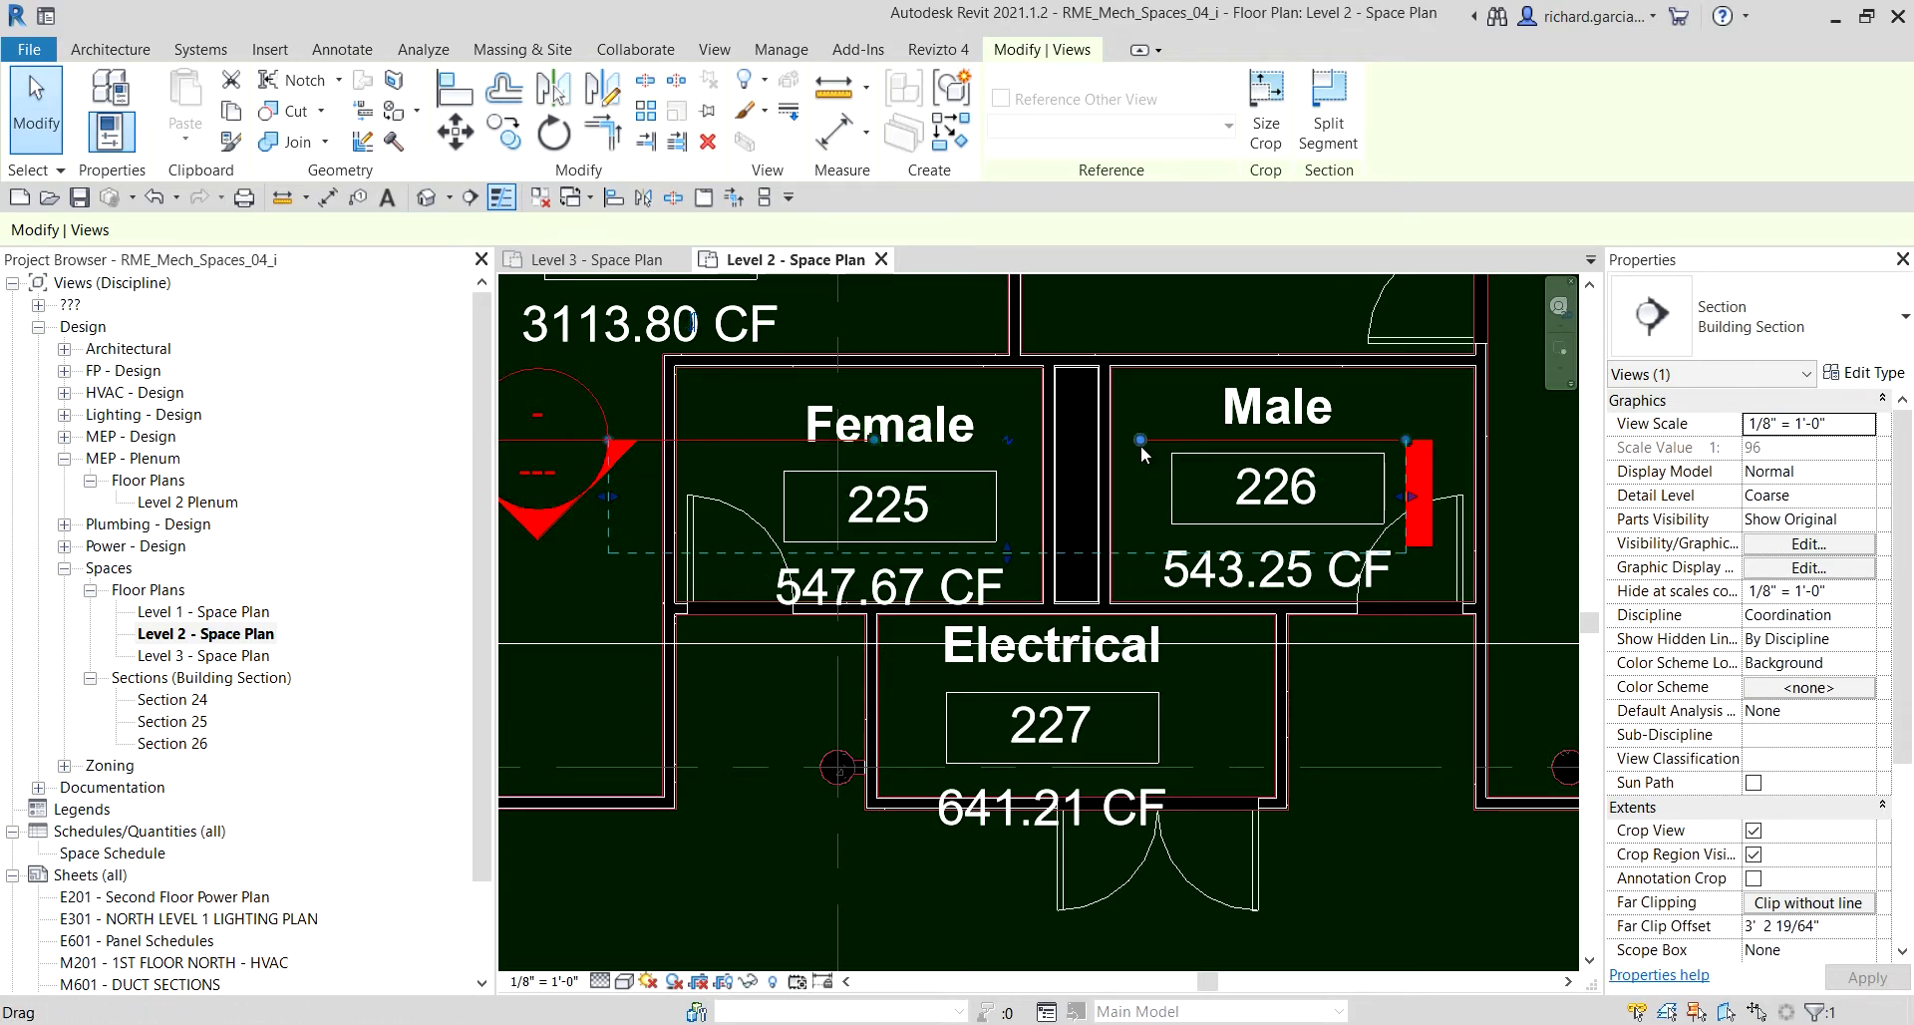
{"action": "left_click_drag", "start_coordinate": [1159, 441], "coordinate": [1363, 440]}
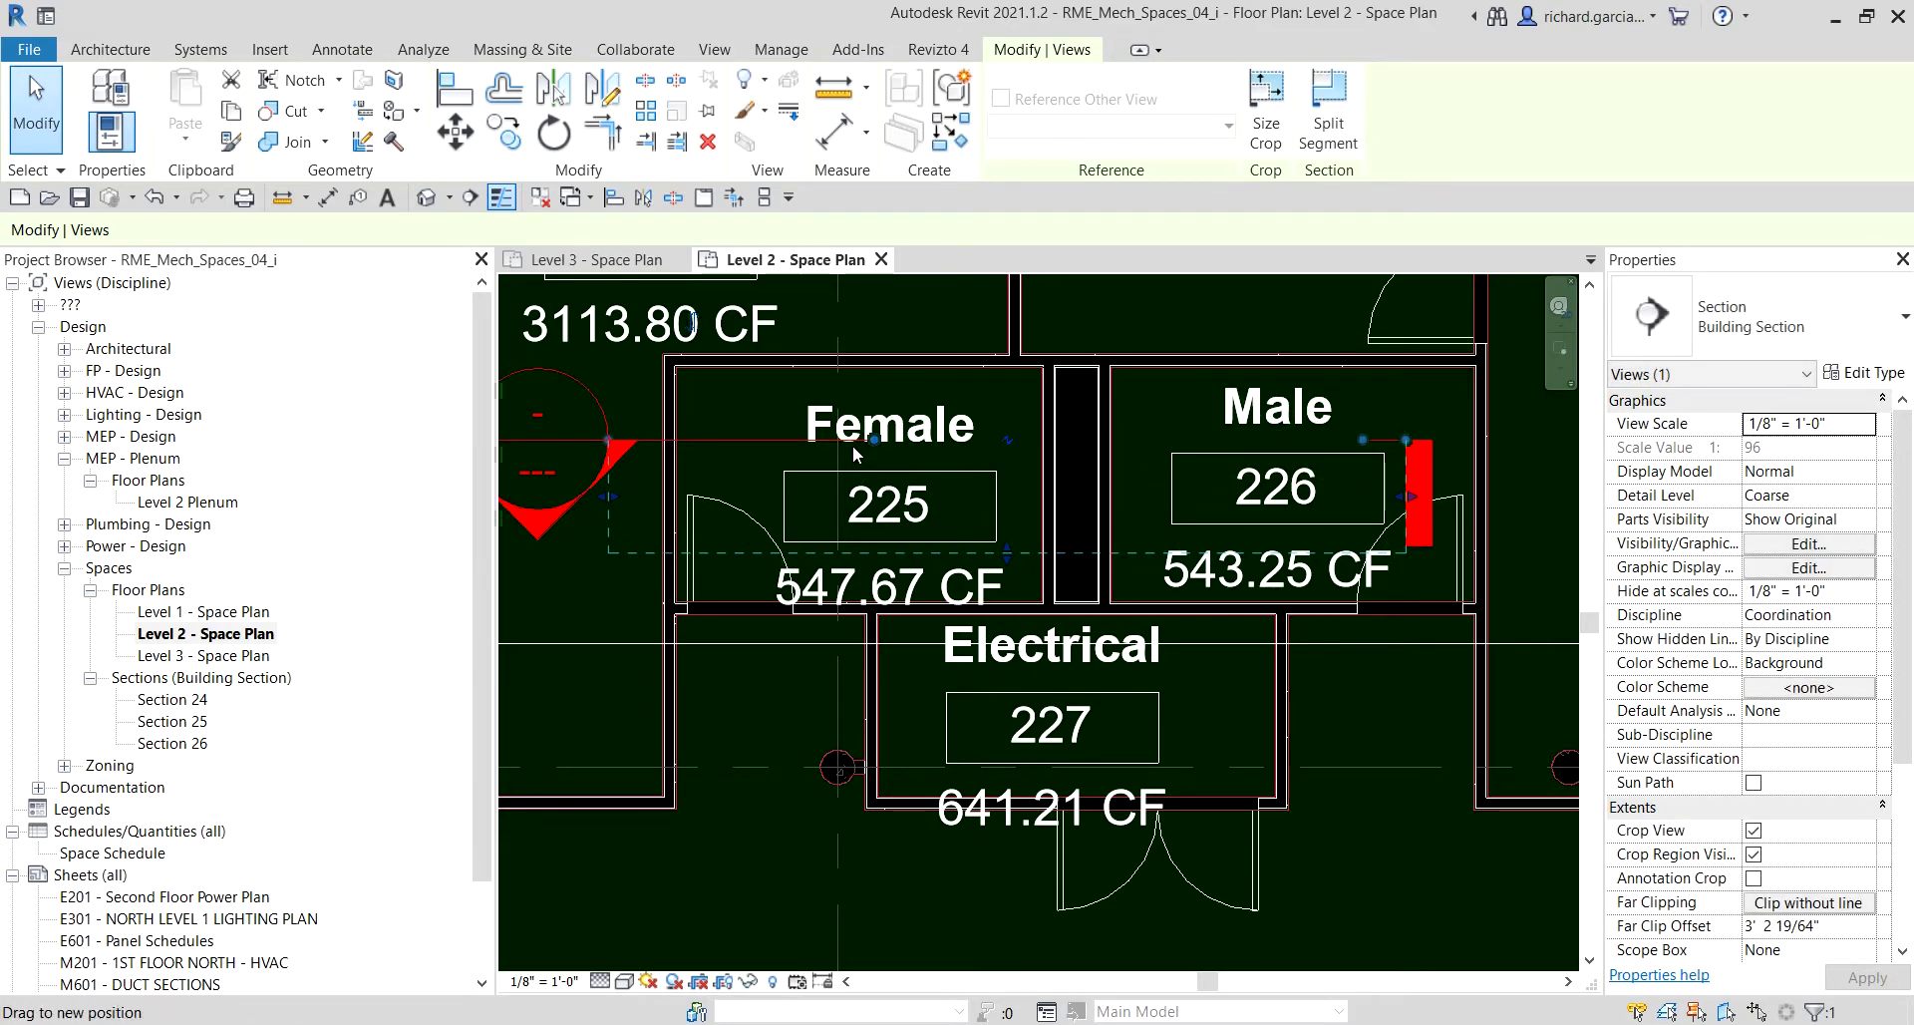
{"action": "left_click_drag", "start_coordinate": [663, 451], "coordinate": [654, 439]}
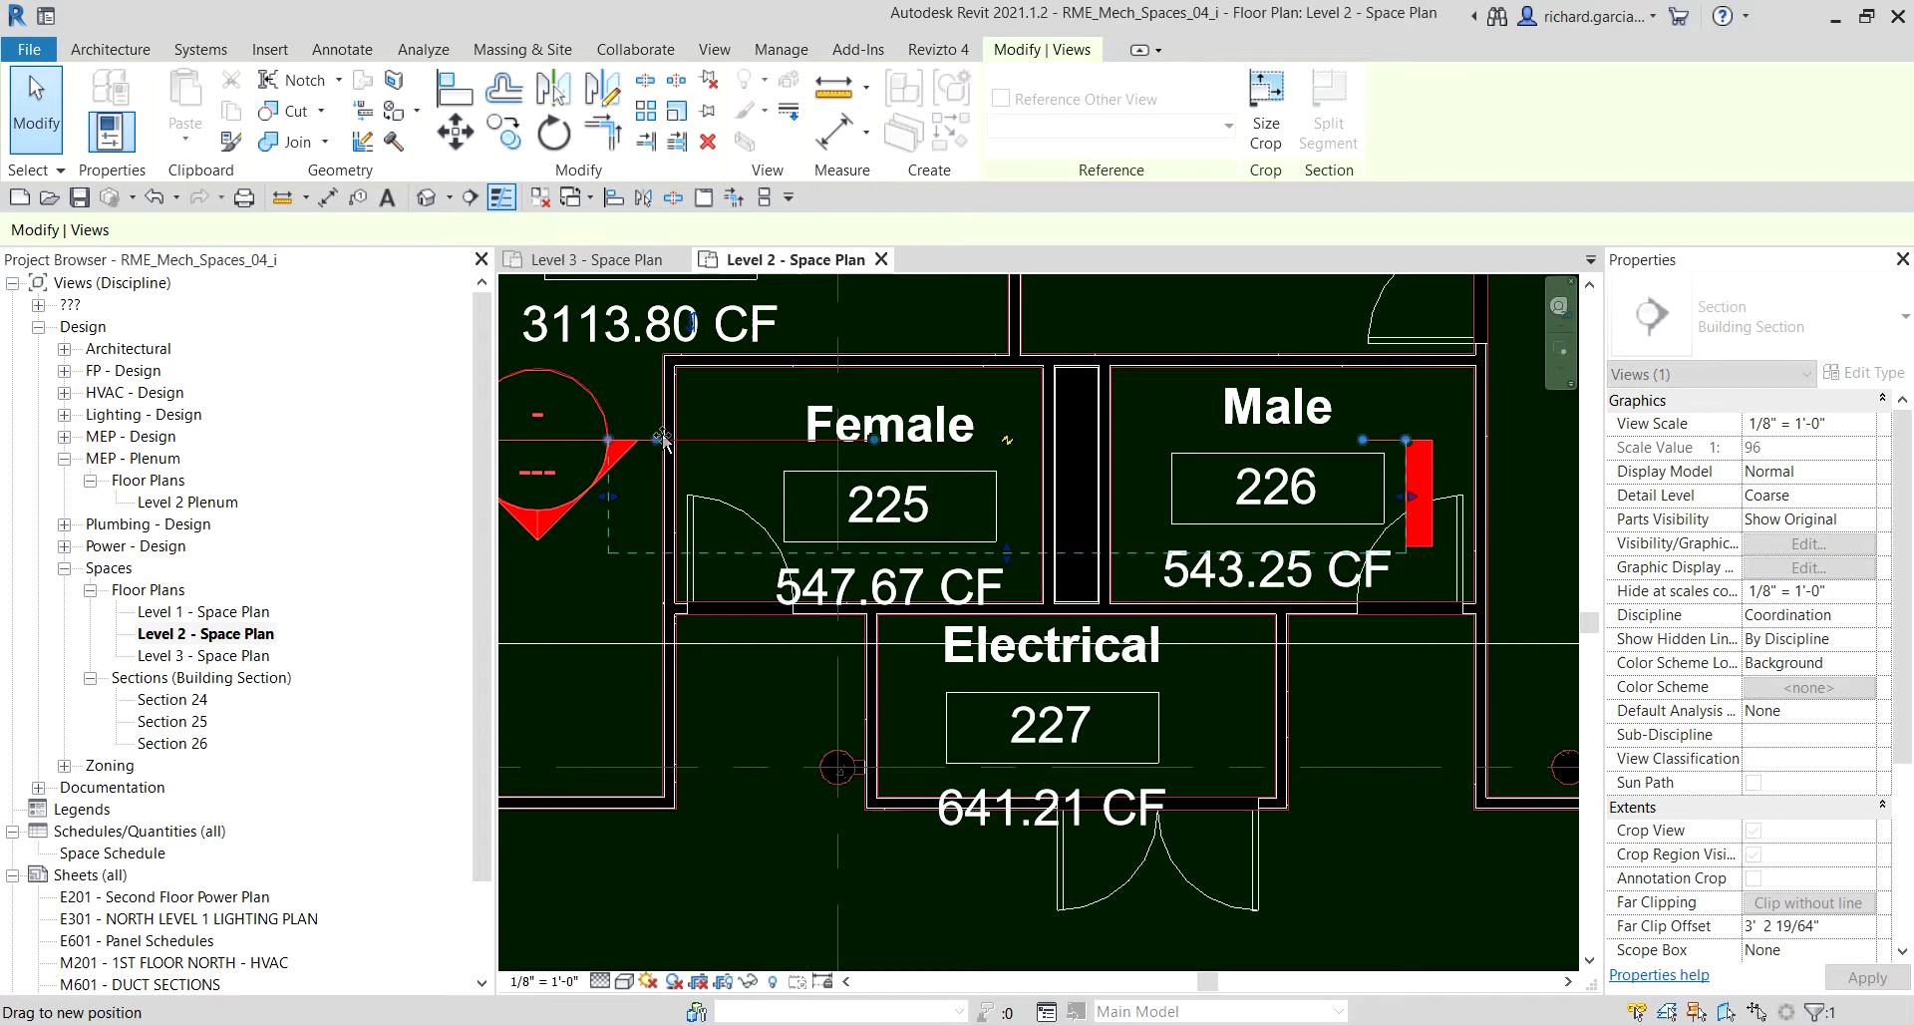
Open the Section 27 view from its section head.
{"action": "key", "text": "Escape"}
{"action": "scroll", "coordinate": [1037, 479], "scroll_direction": "down", "scroll_amount": 3}
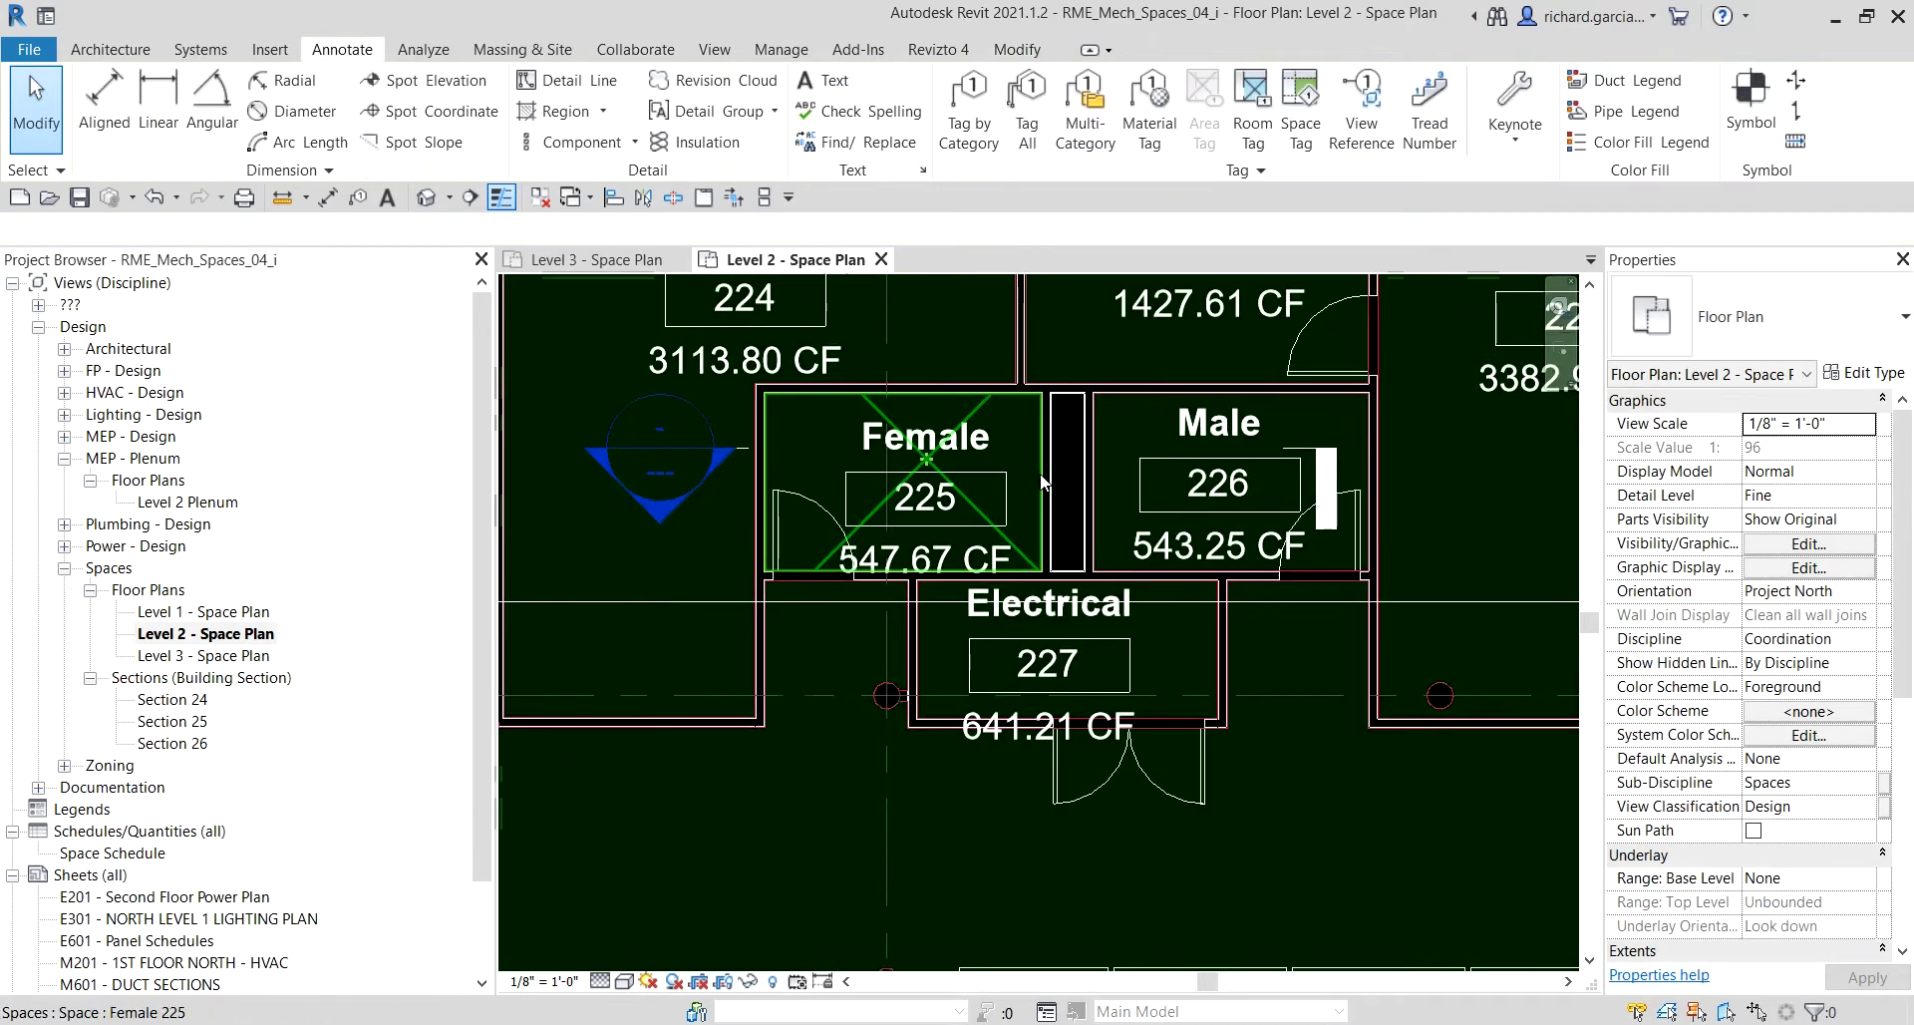
{"action": "scroll", "coordinate": [748, 506], "scroll_direction": "up", "scroll_amount": 3}
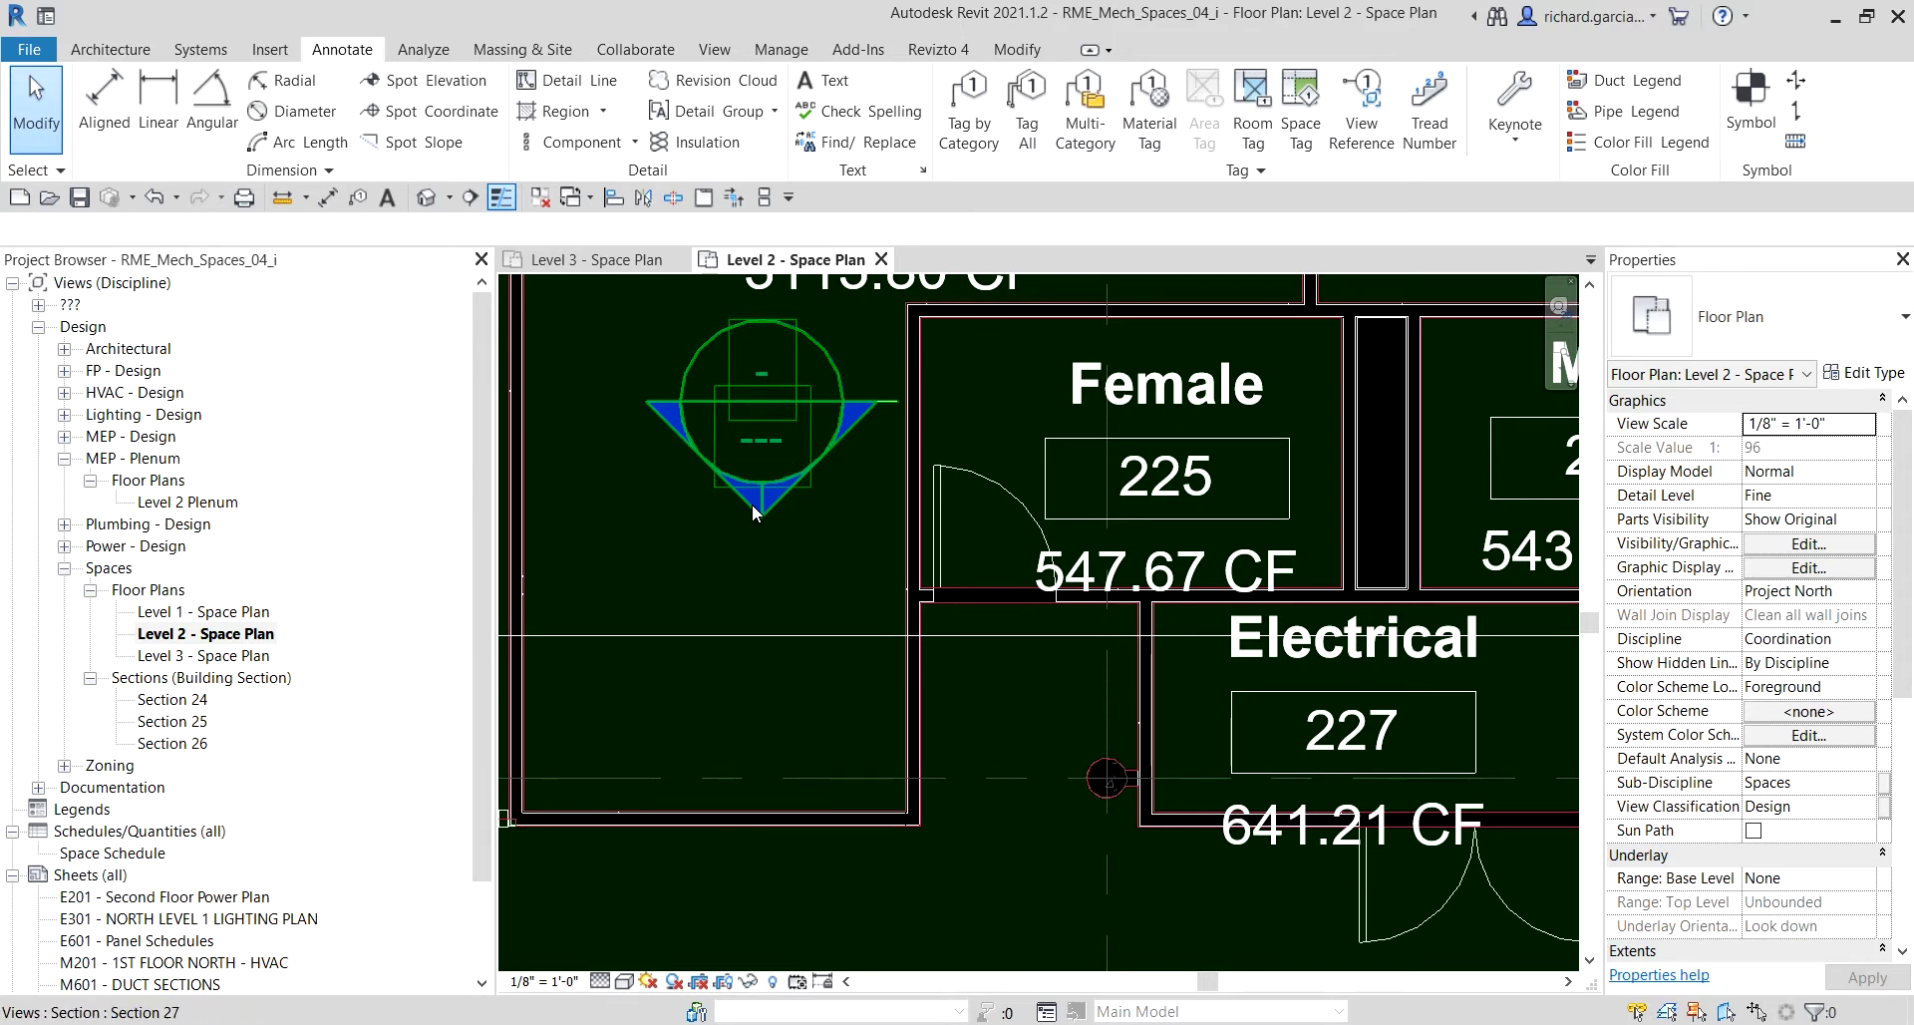
{"action": "double_click", "coordinate": [751, 504]}
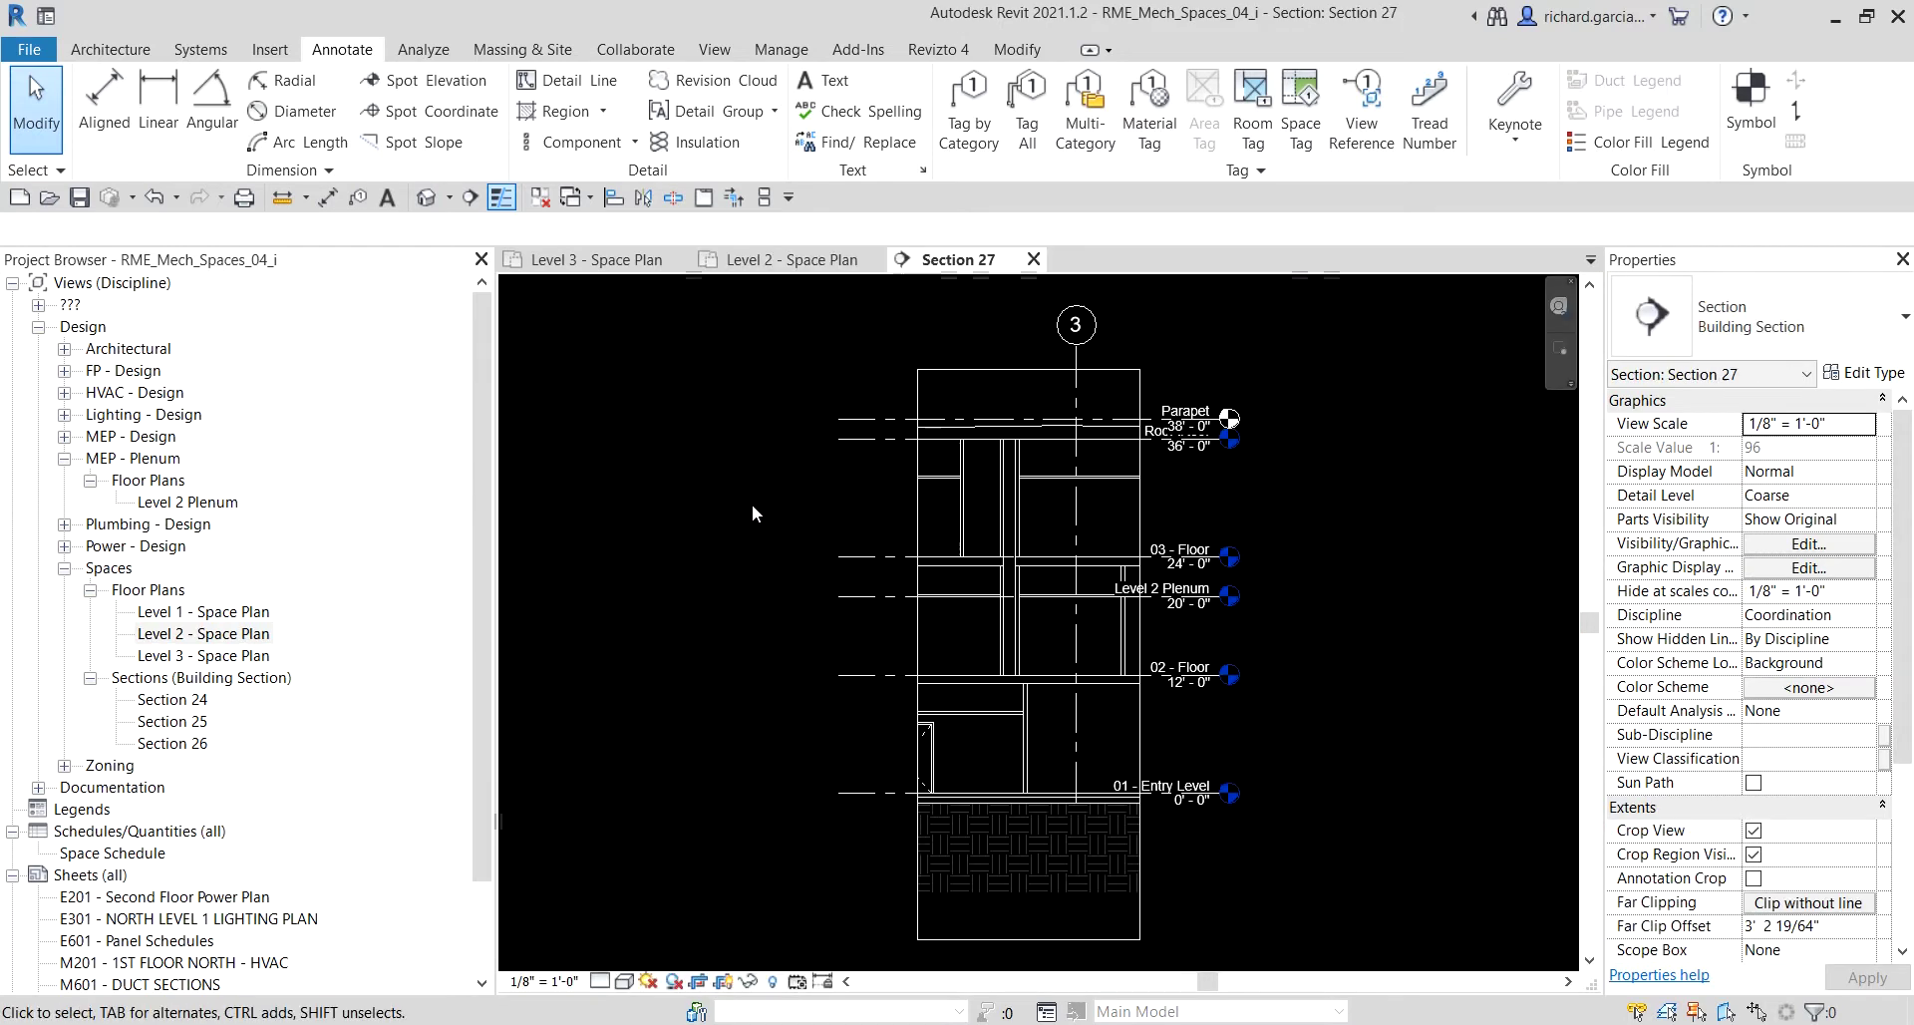
Zoom in on the level heads and close the Level 3 - Space Plan view.
{"action": "scroll", "coordinate": [1070, 622], "scroll_direction": "up", "scroll_amount": 2}
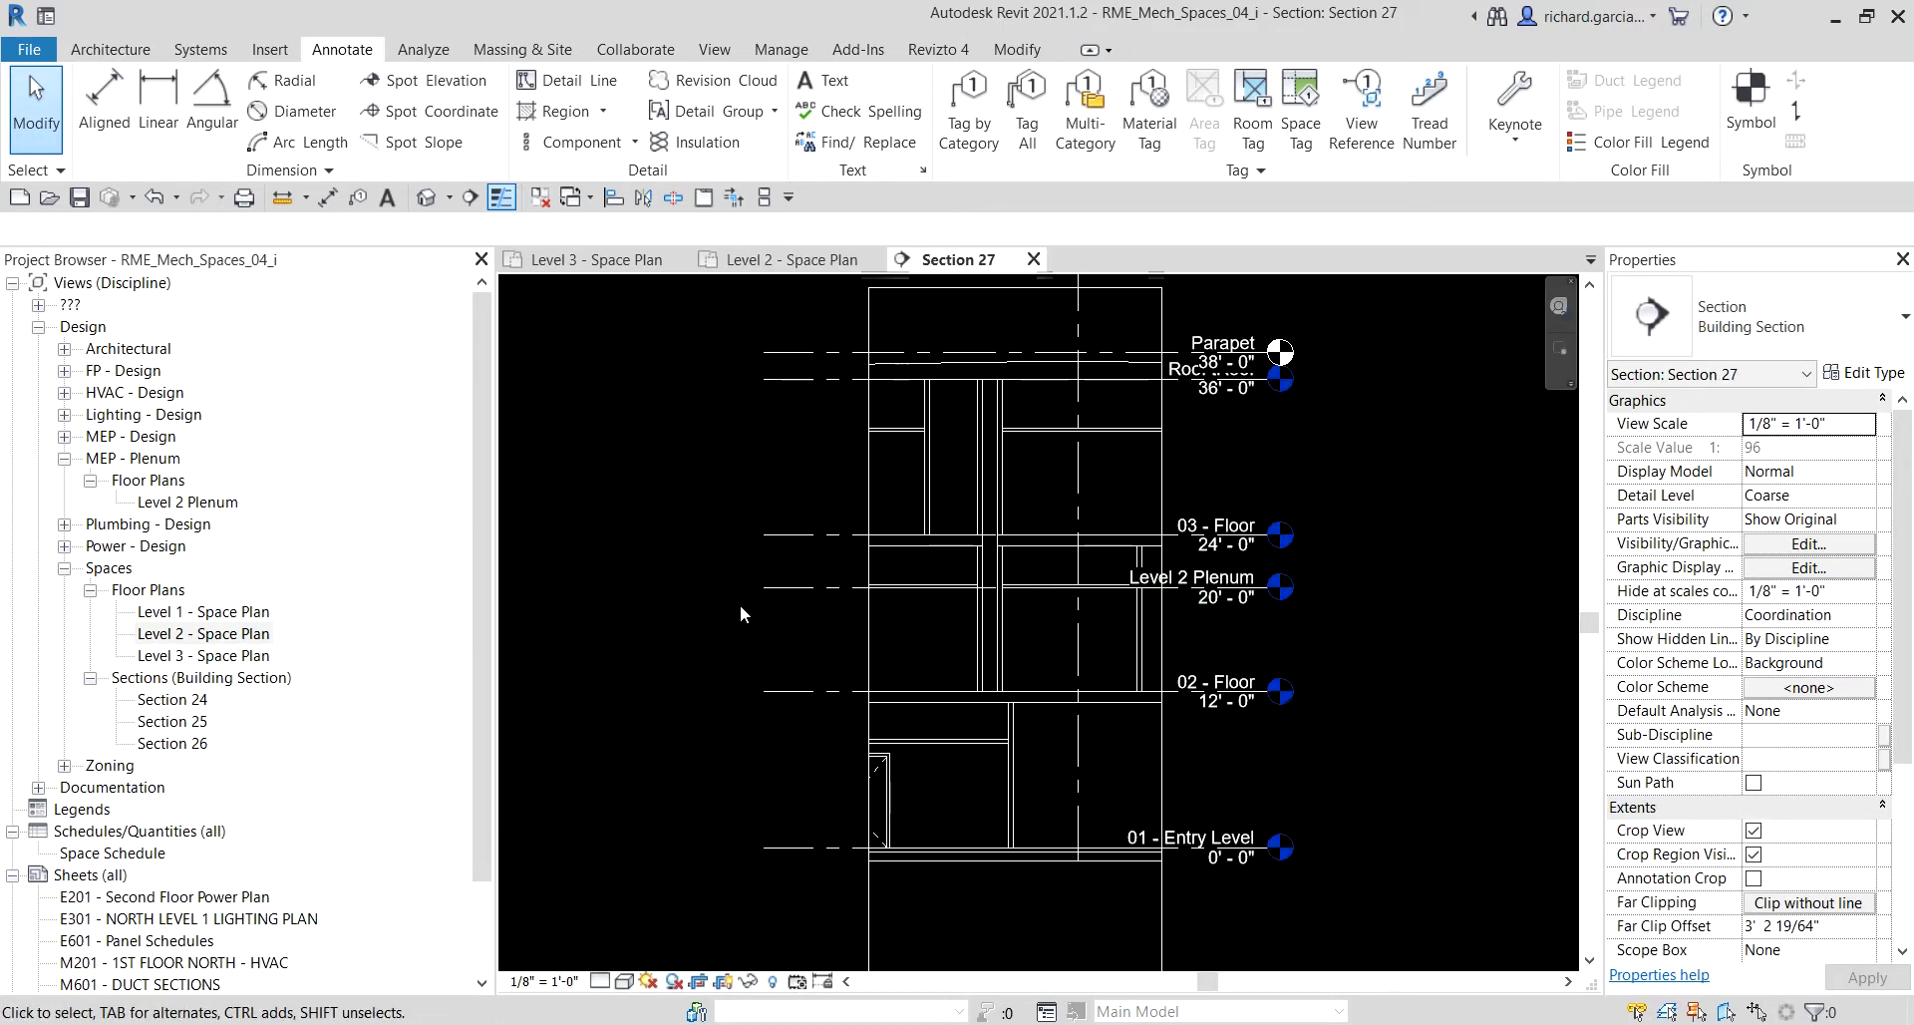
{"action": "scroll", "coordinate": [1000, 419], "scroll_direction": "up", "scroll_amount": 3}
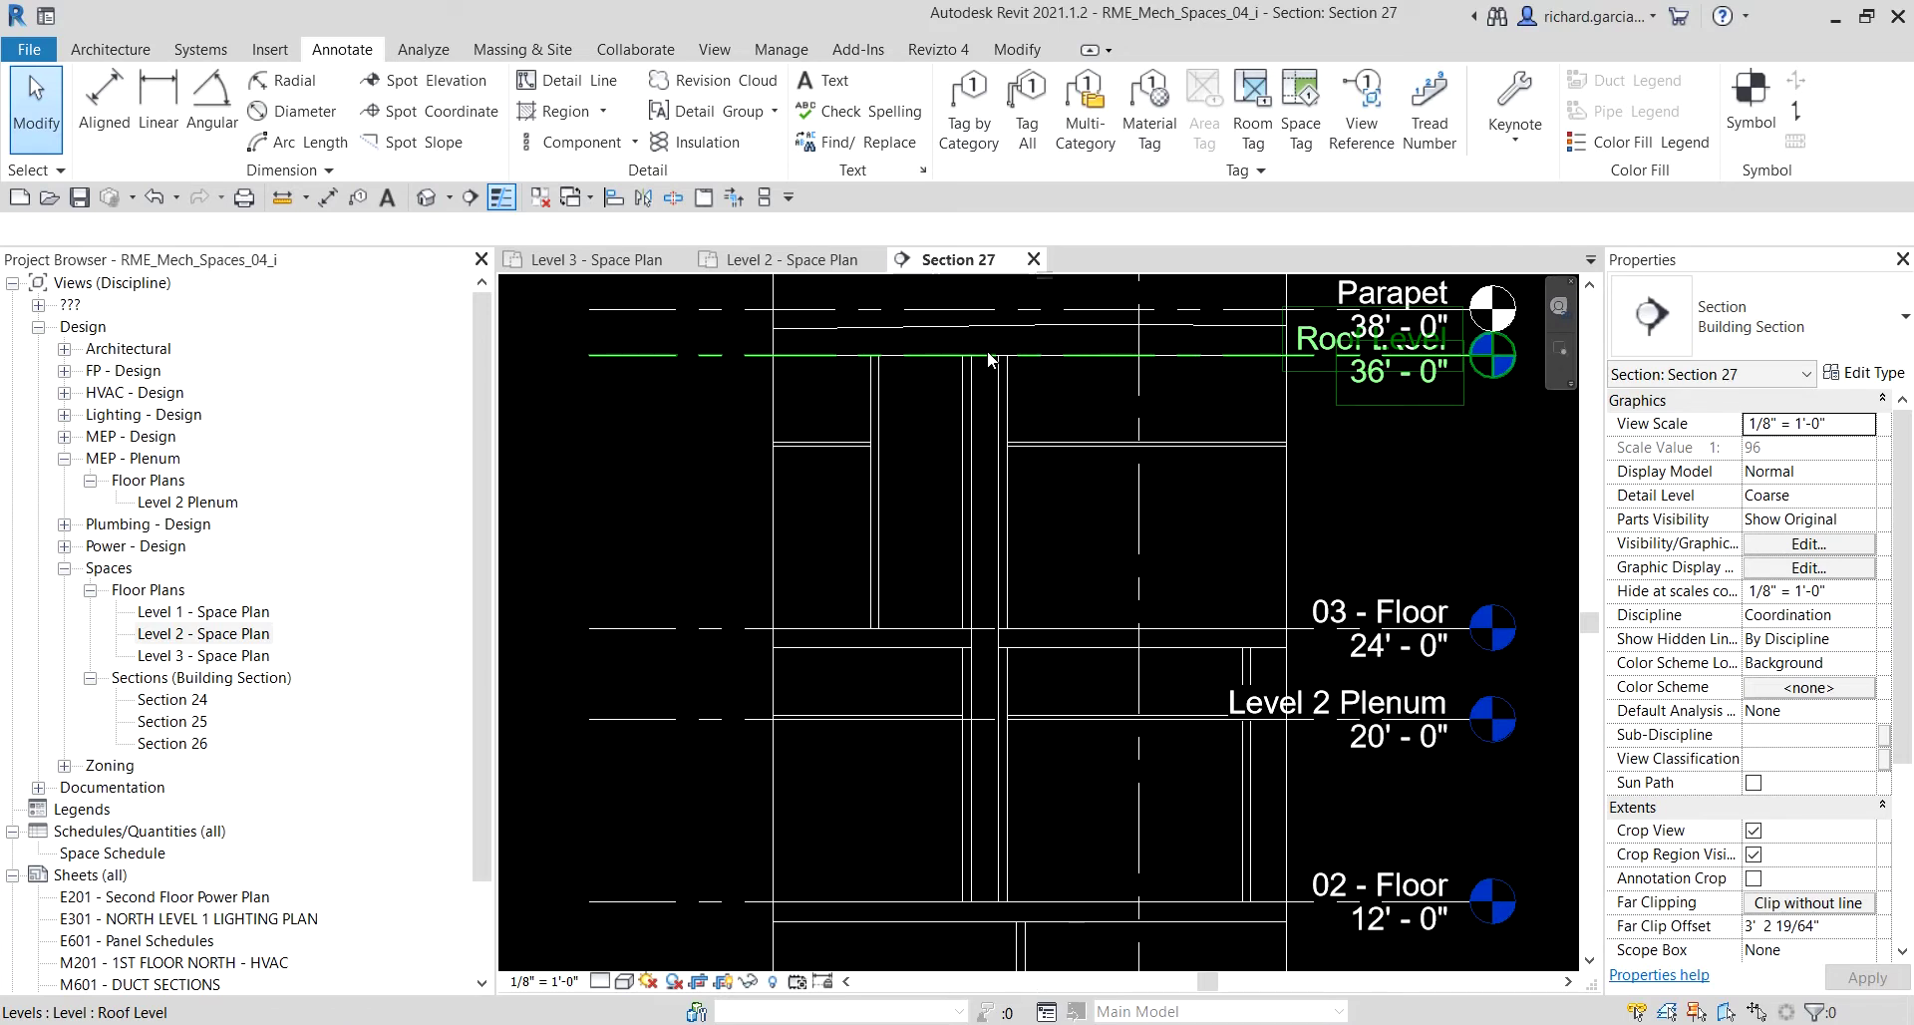
{"action": "left_click", "coordinate": [680, 260]}
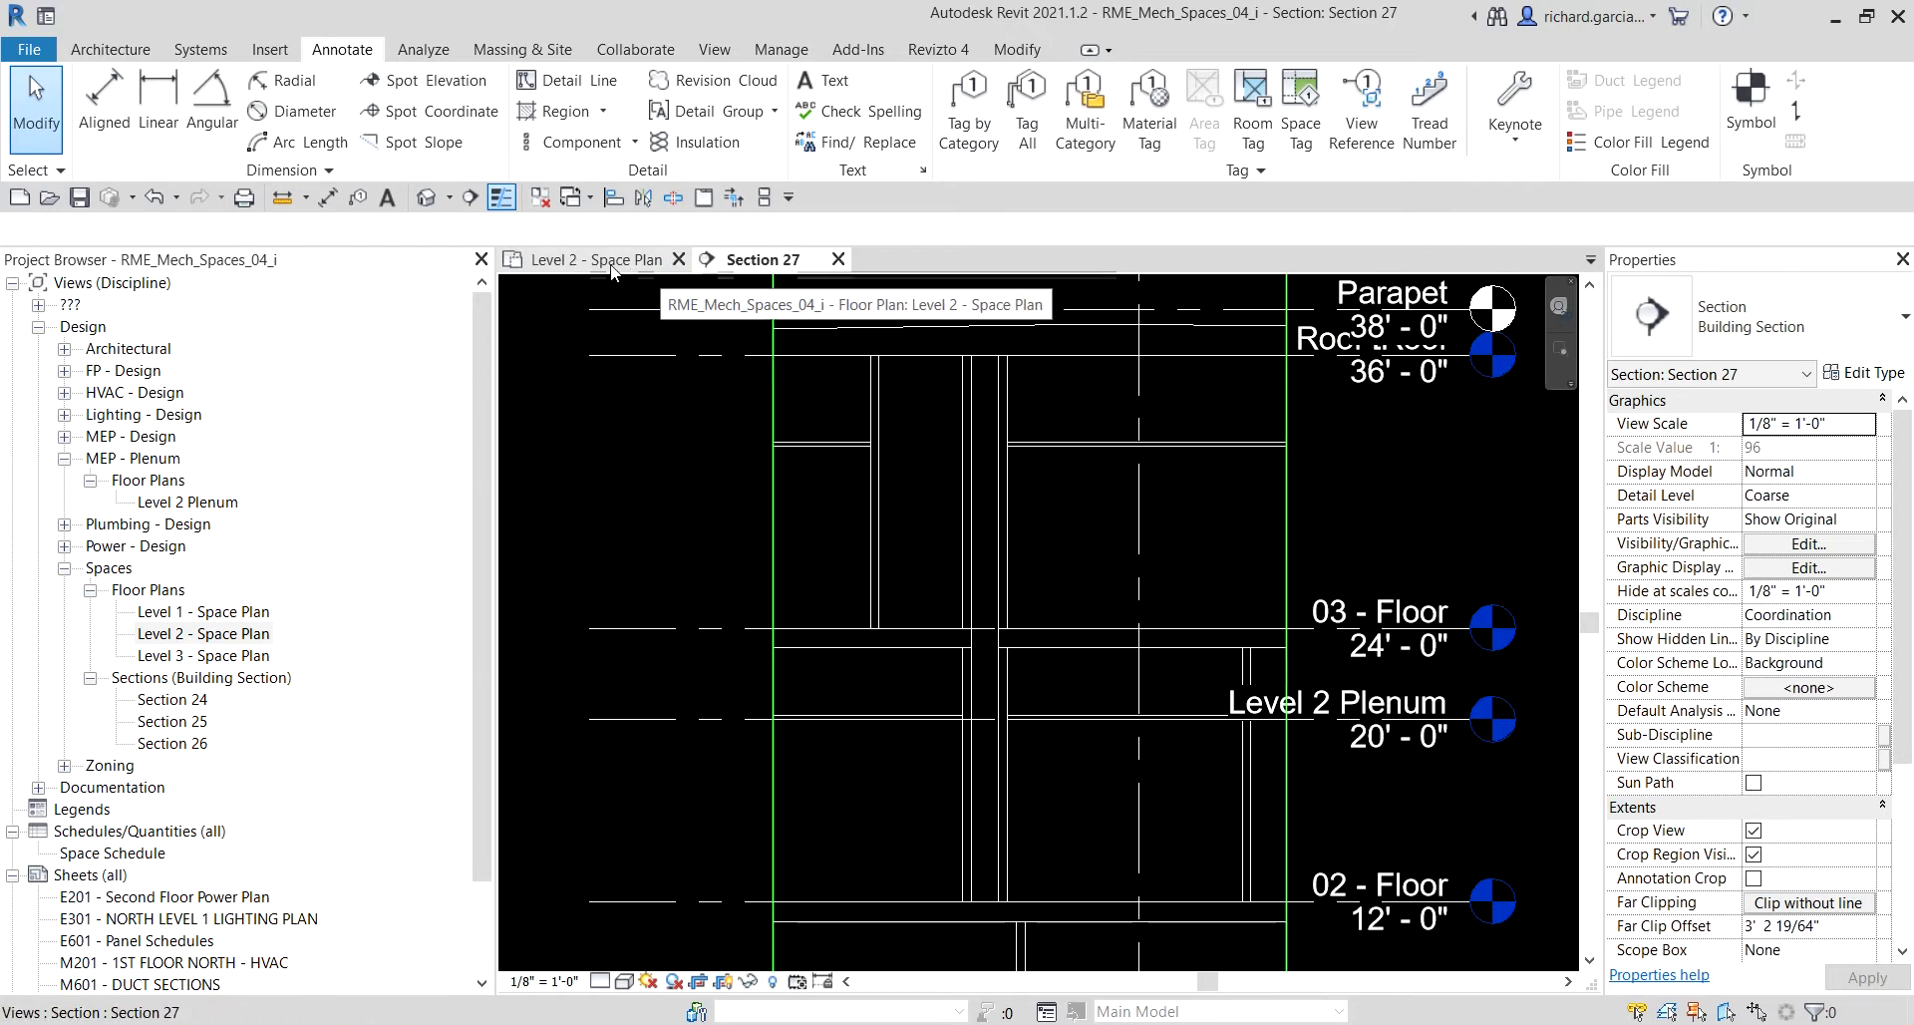
Tile the open views side by side and activate the Level 2 plan.
{"action": "left_click", "coordinate": [765, 199]}
{"action": "scroll", "coordinate": [724, 622], "scroll_direction": "down", "scroll_amount": 3}
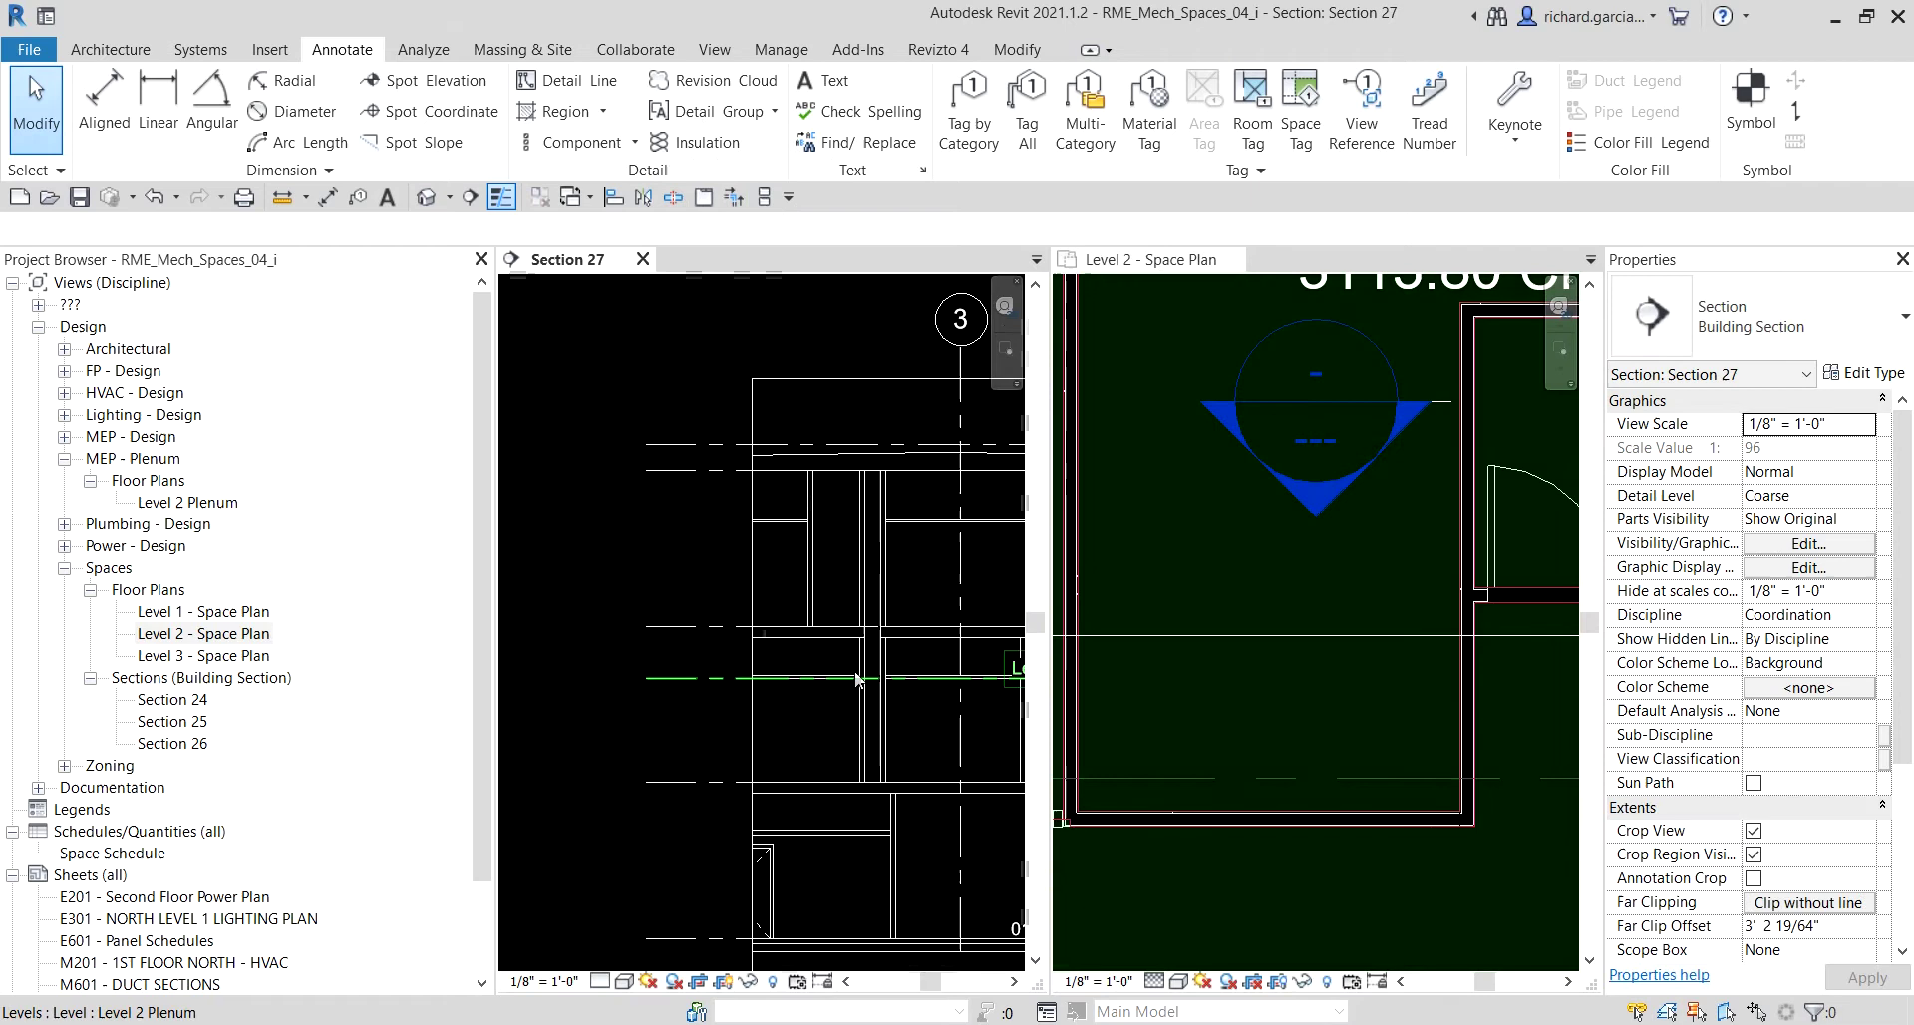
{"action": "scroll", "coordinate": [1201, 638], "scroll_direction": "down", "scroll_amount": 4}
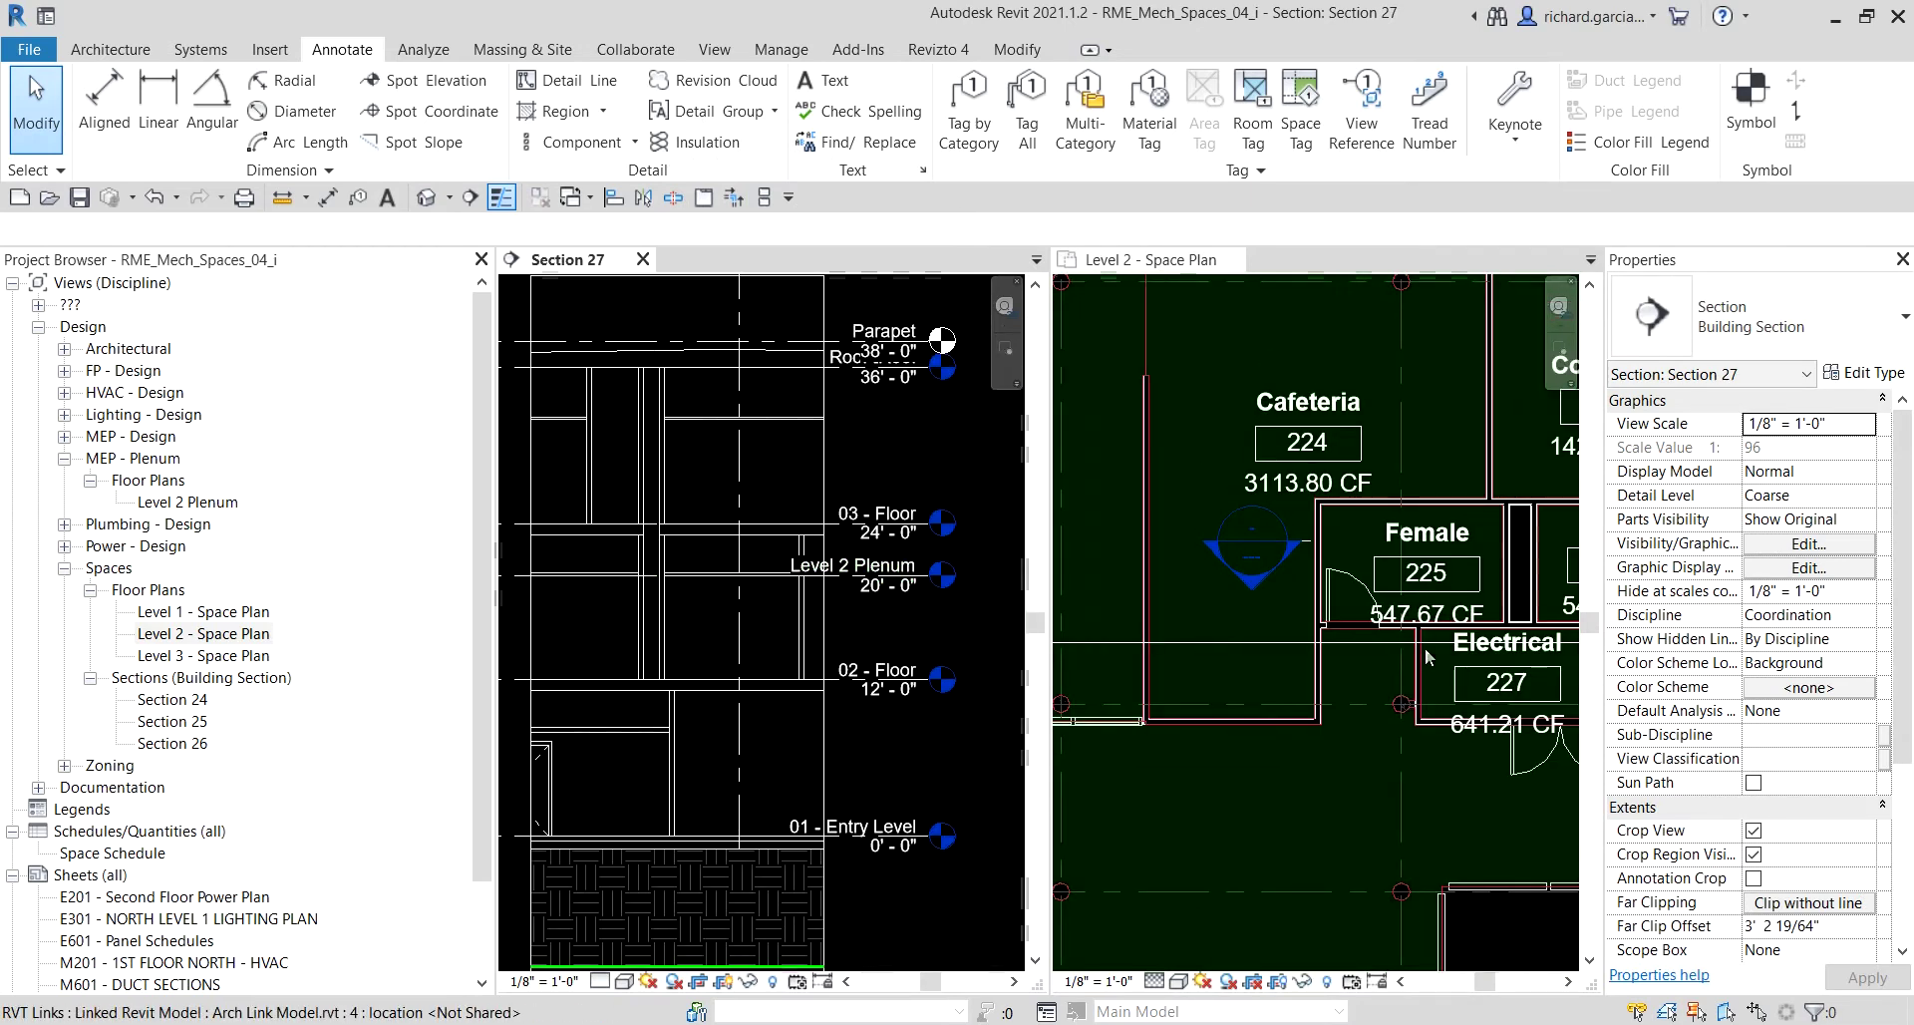
{"action": "left_click", "coordinate": [1236, 633]}
{"action": "scroll", "coordinate": [1392, 638], "scroll_direction": "up", "scroll_amount": 2}
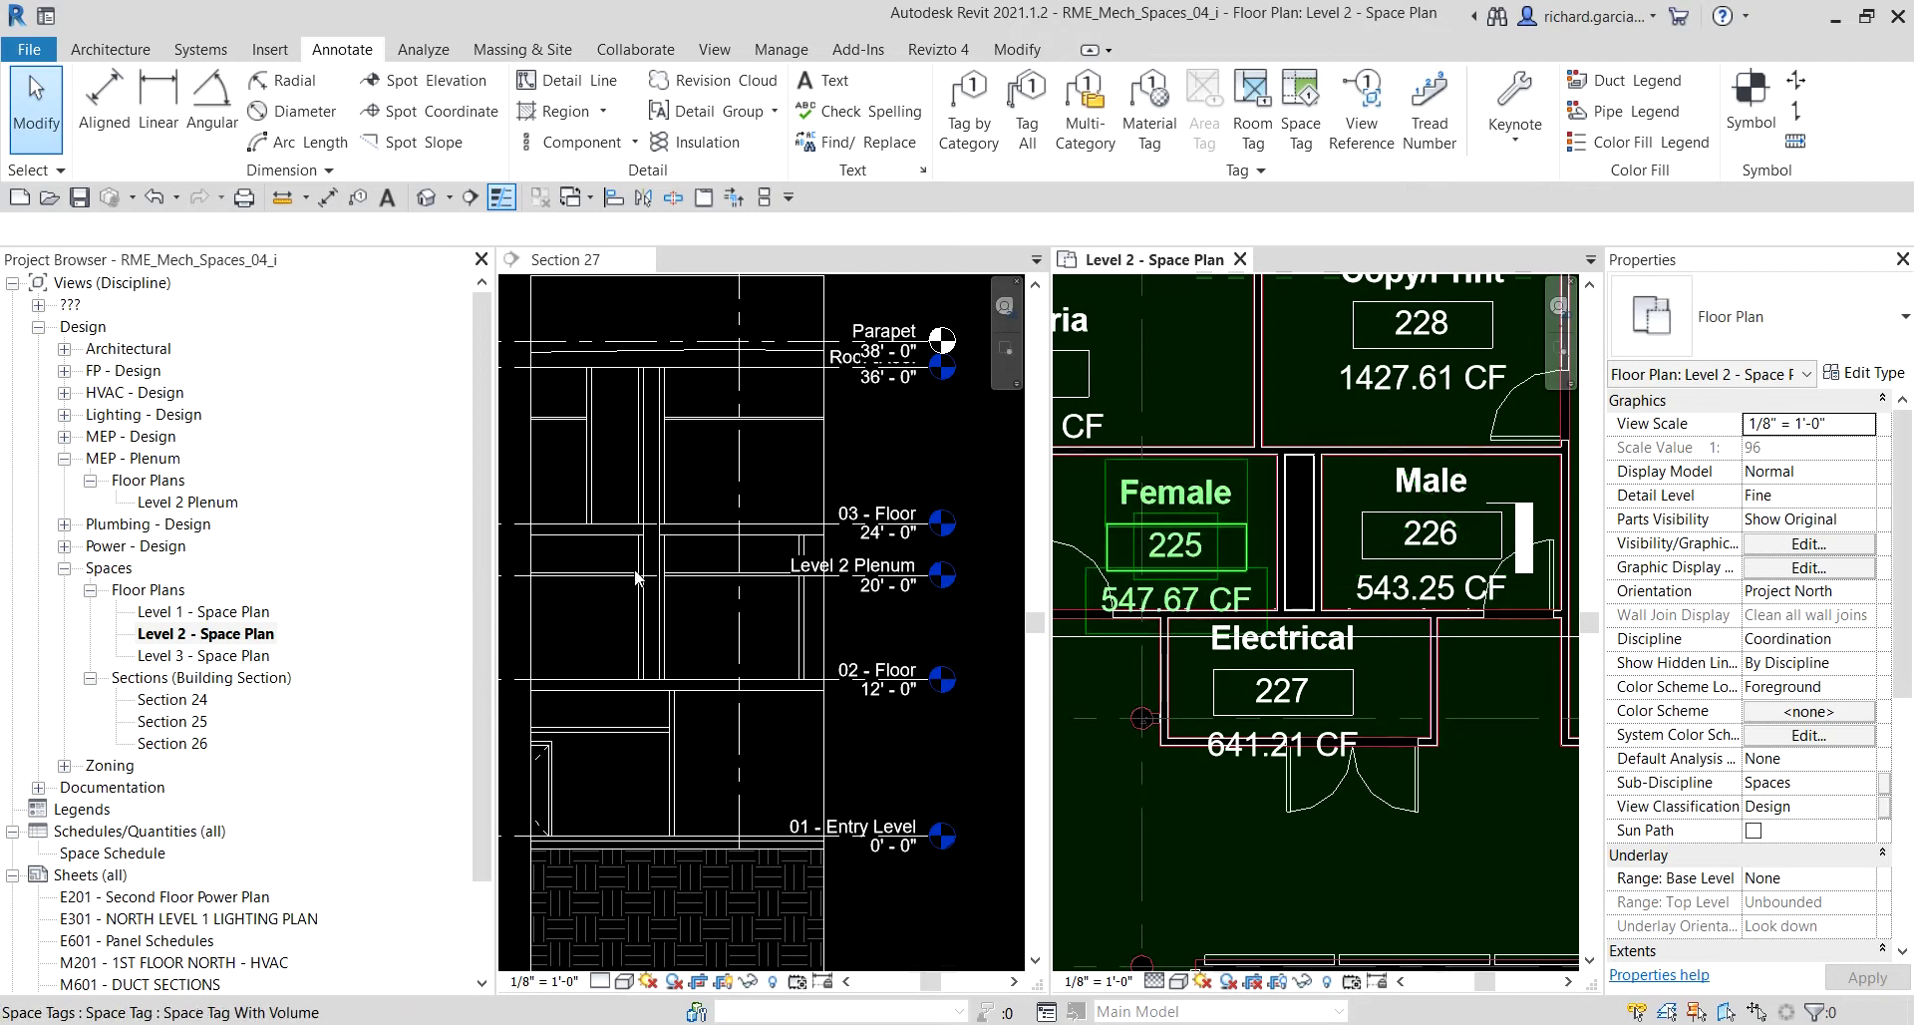
{"action": "scroll", "coordinate": [666, 586], "scroll_direction": "up", "scroll_amount": 2}
{"action": "scroll", "coordinate": [666, 587], "scroll_direction": "down", "scroll_amount": 3}
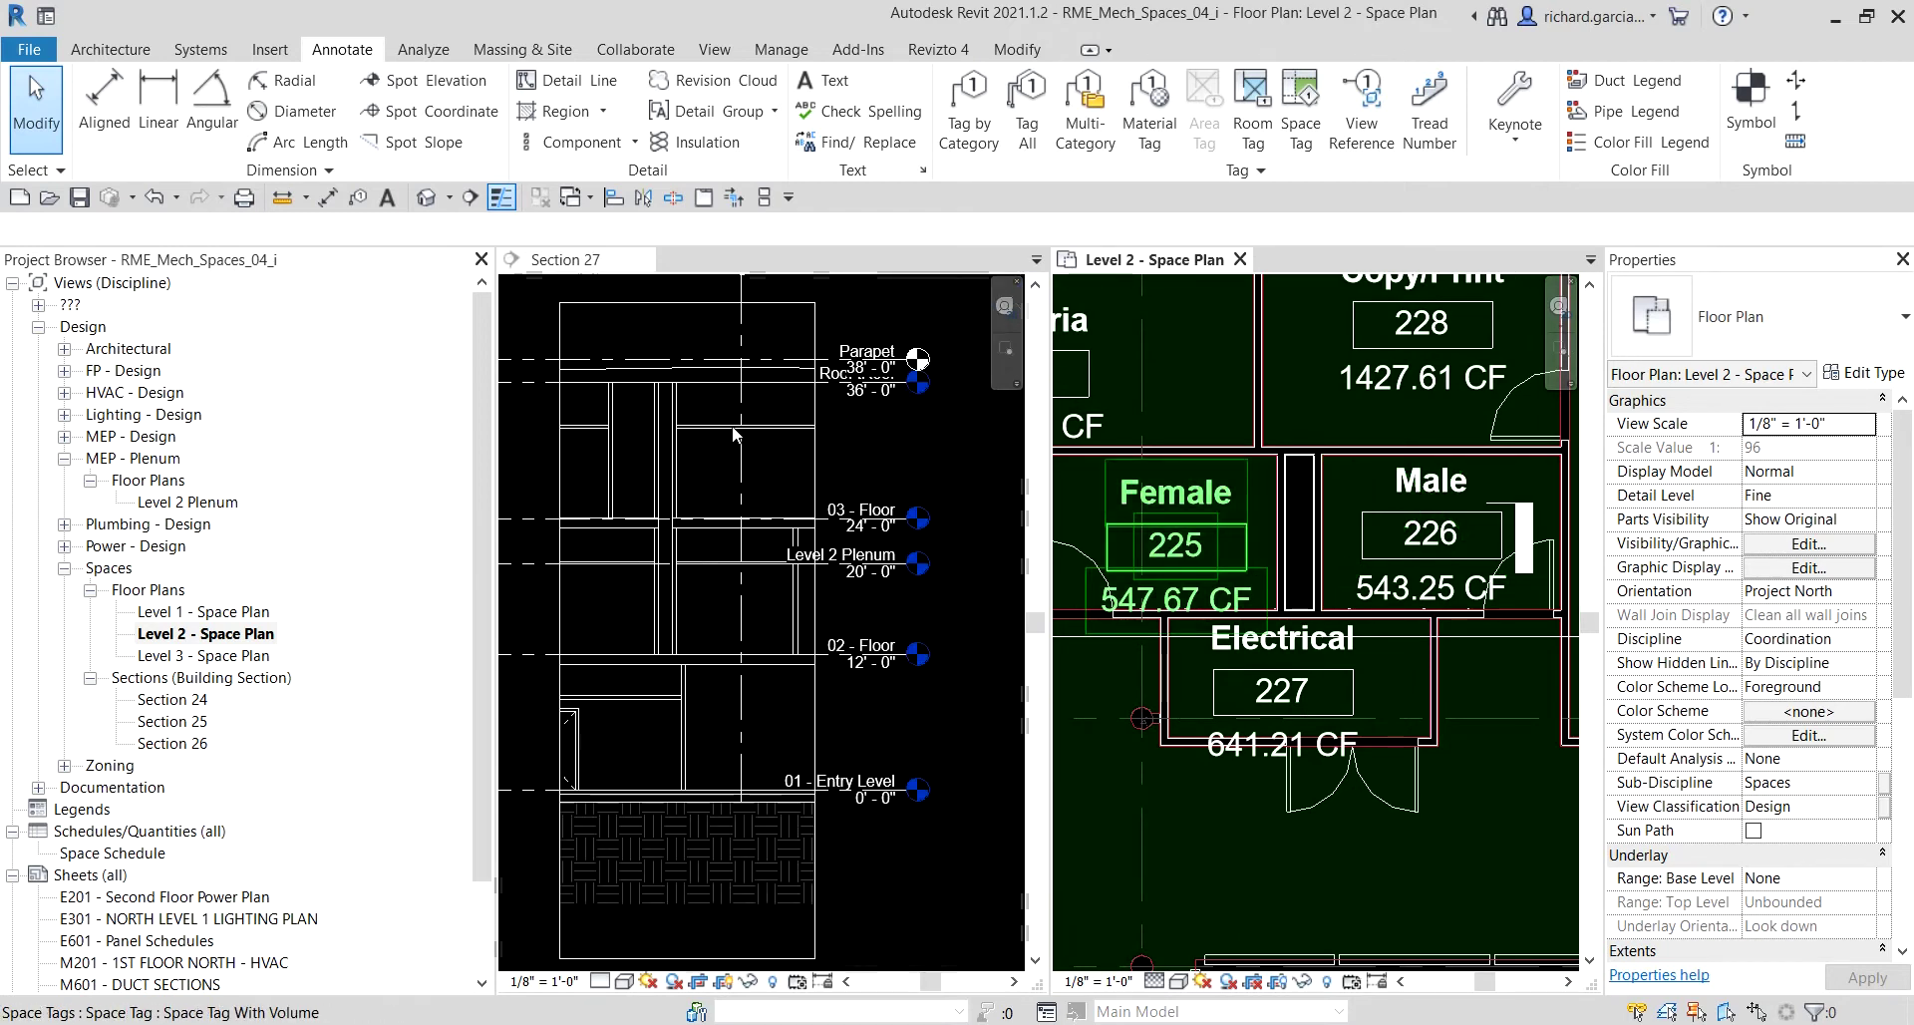
Activate Section 27 and zoom onto the Administration 322 space, then back out.
{"action": "left_click", "coordinate": [769, 458]}
{"action": "scroll", "coordinate": [771, 452], "scroll_direction": "up", "scroll_amount": 2}
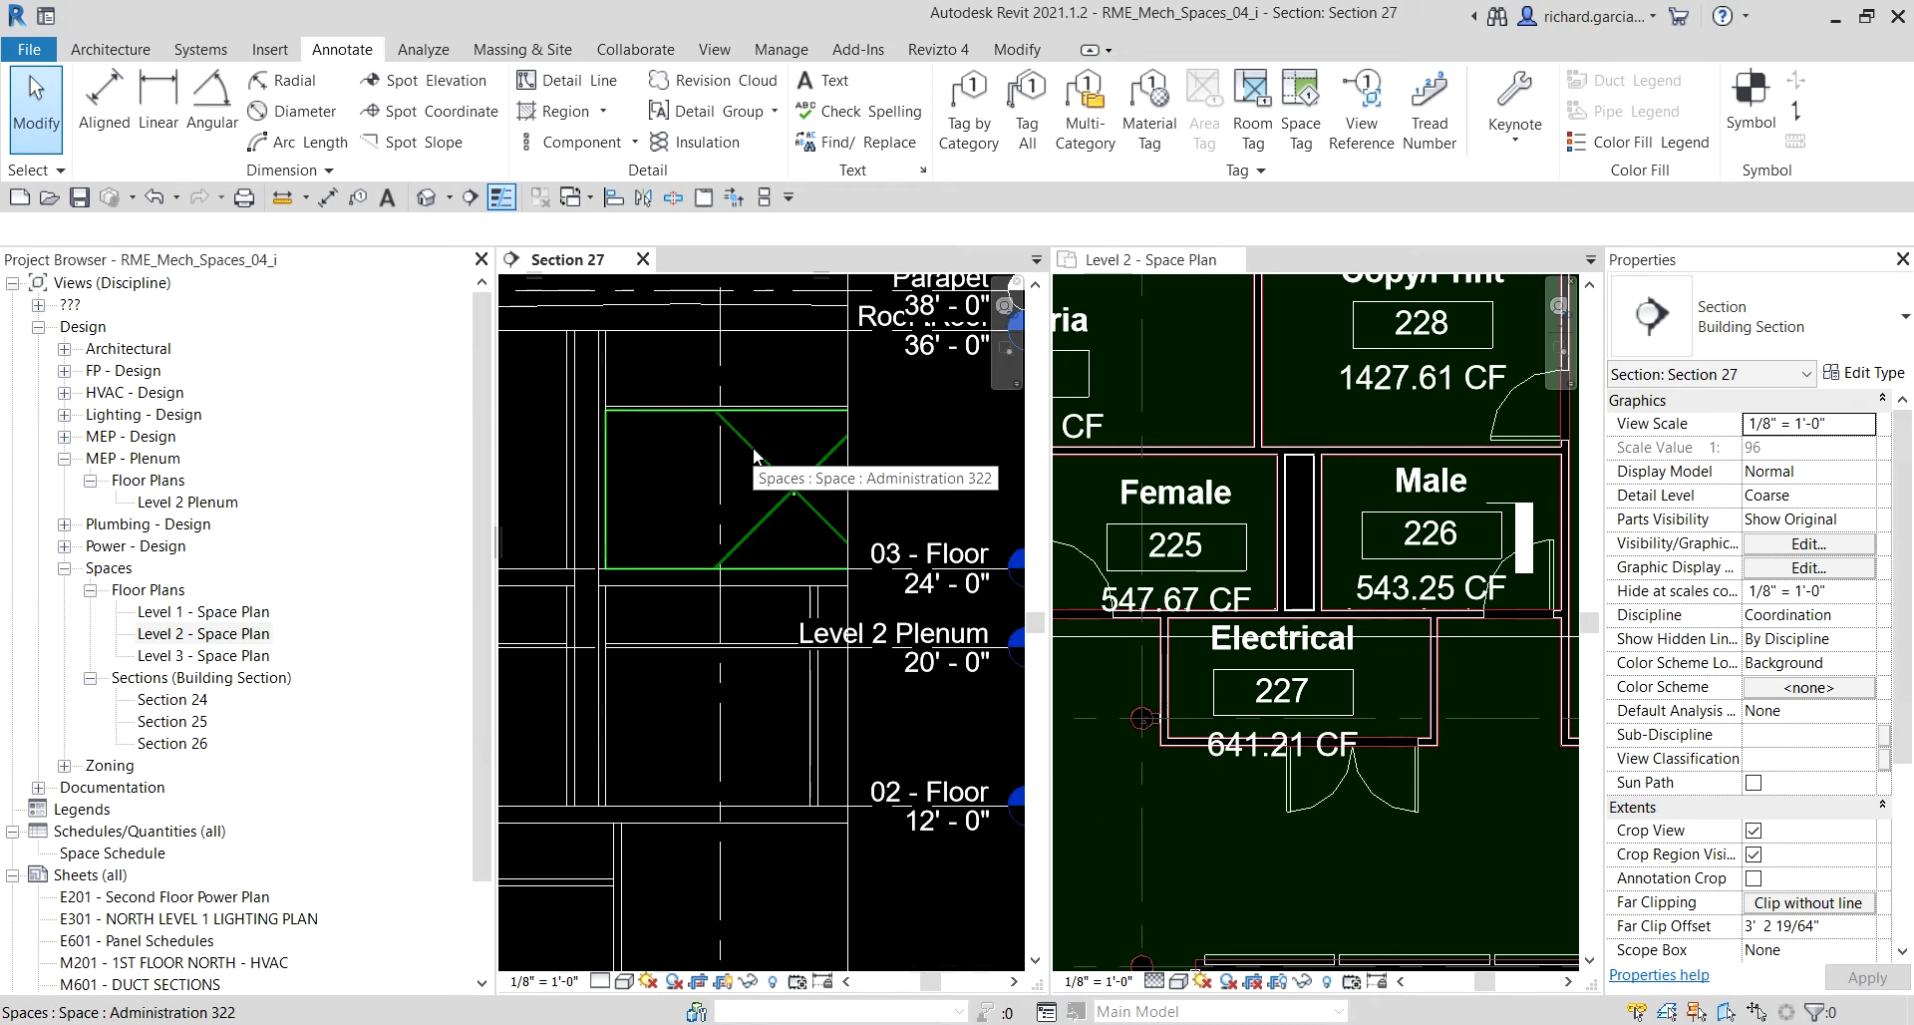
{"action": "scroll", "coordinate": [716, 698], "scroll_direction": "down", "scroll_amount": 3}
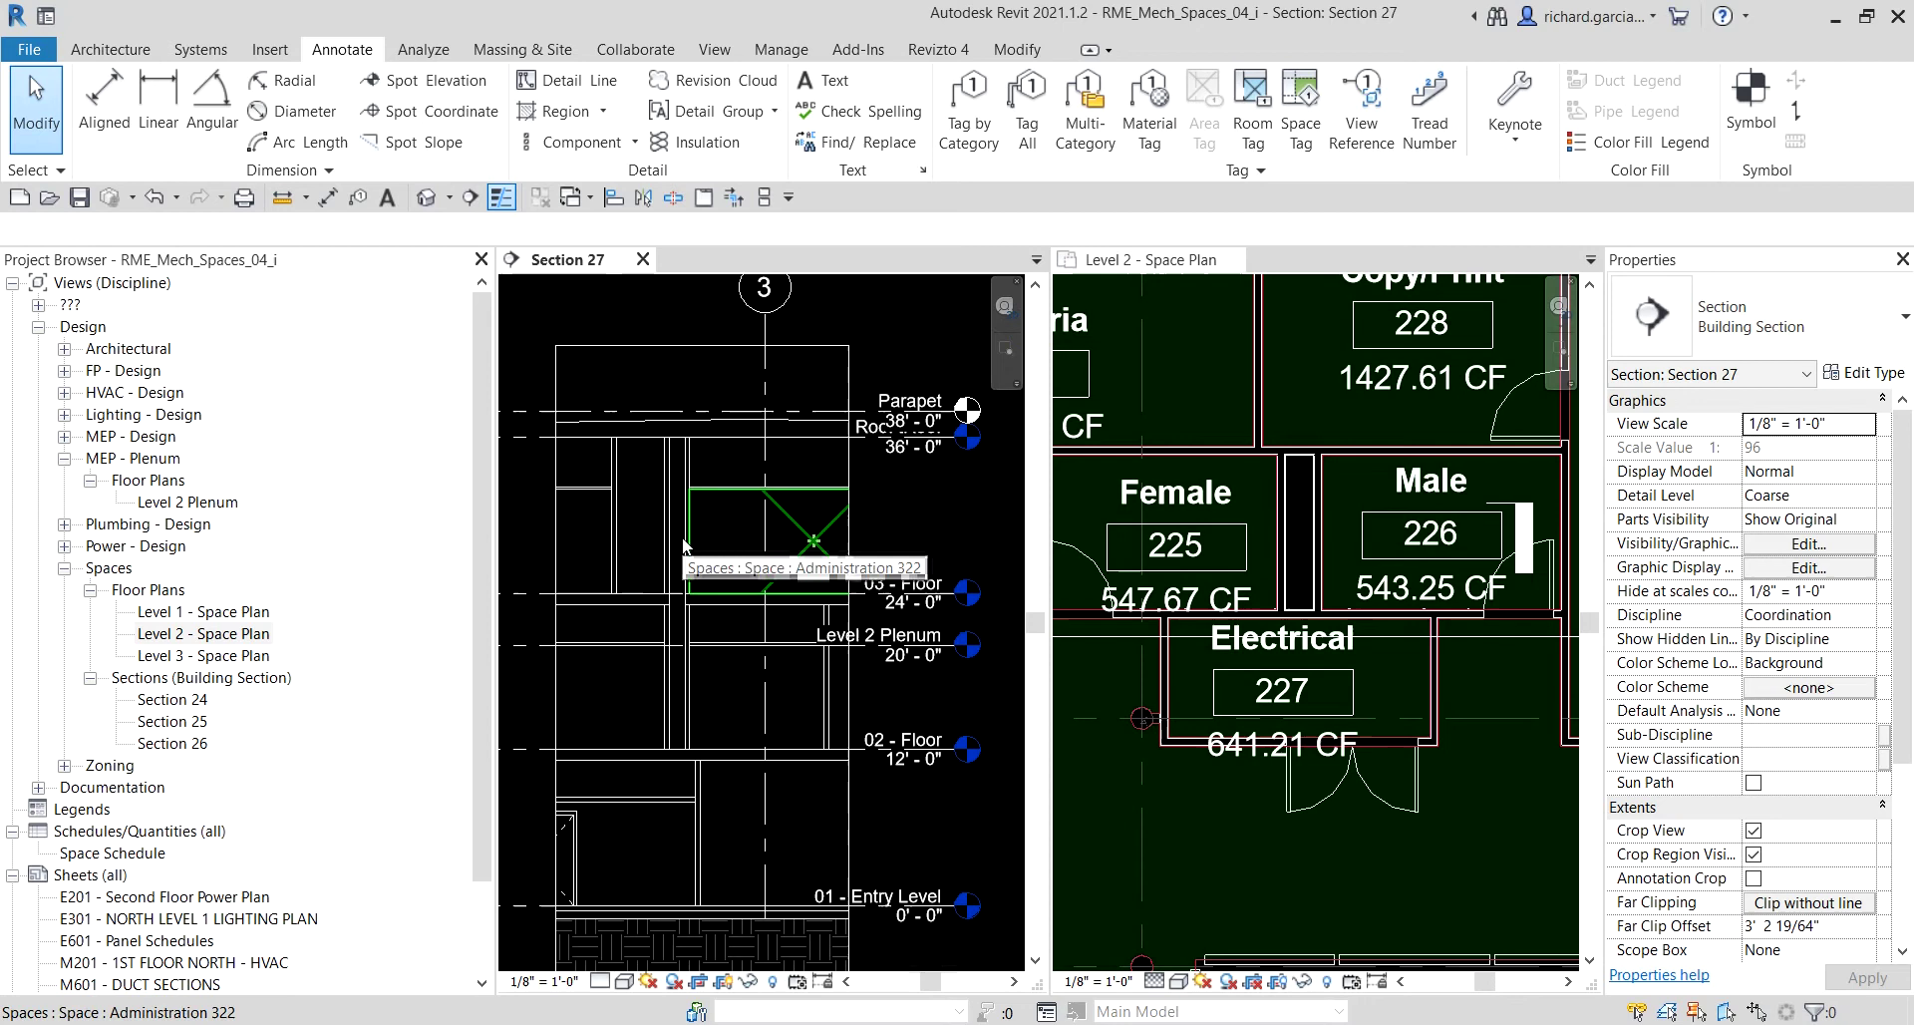
{"action": "left_click", "coordinate": [708, 511]}
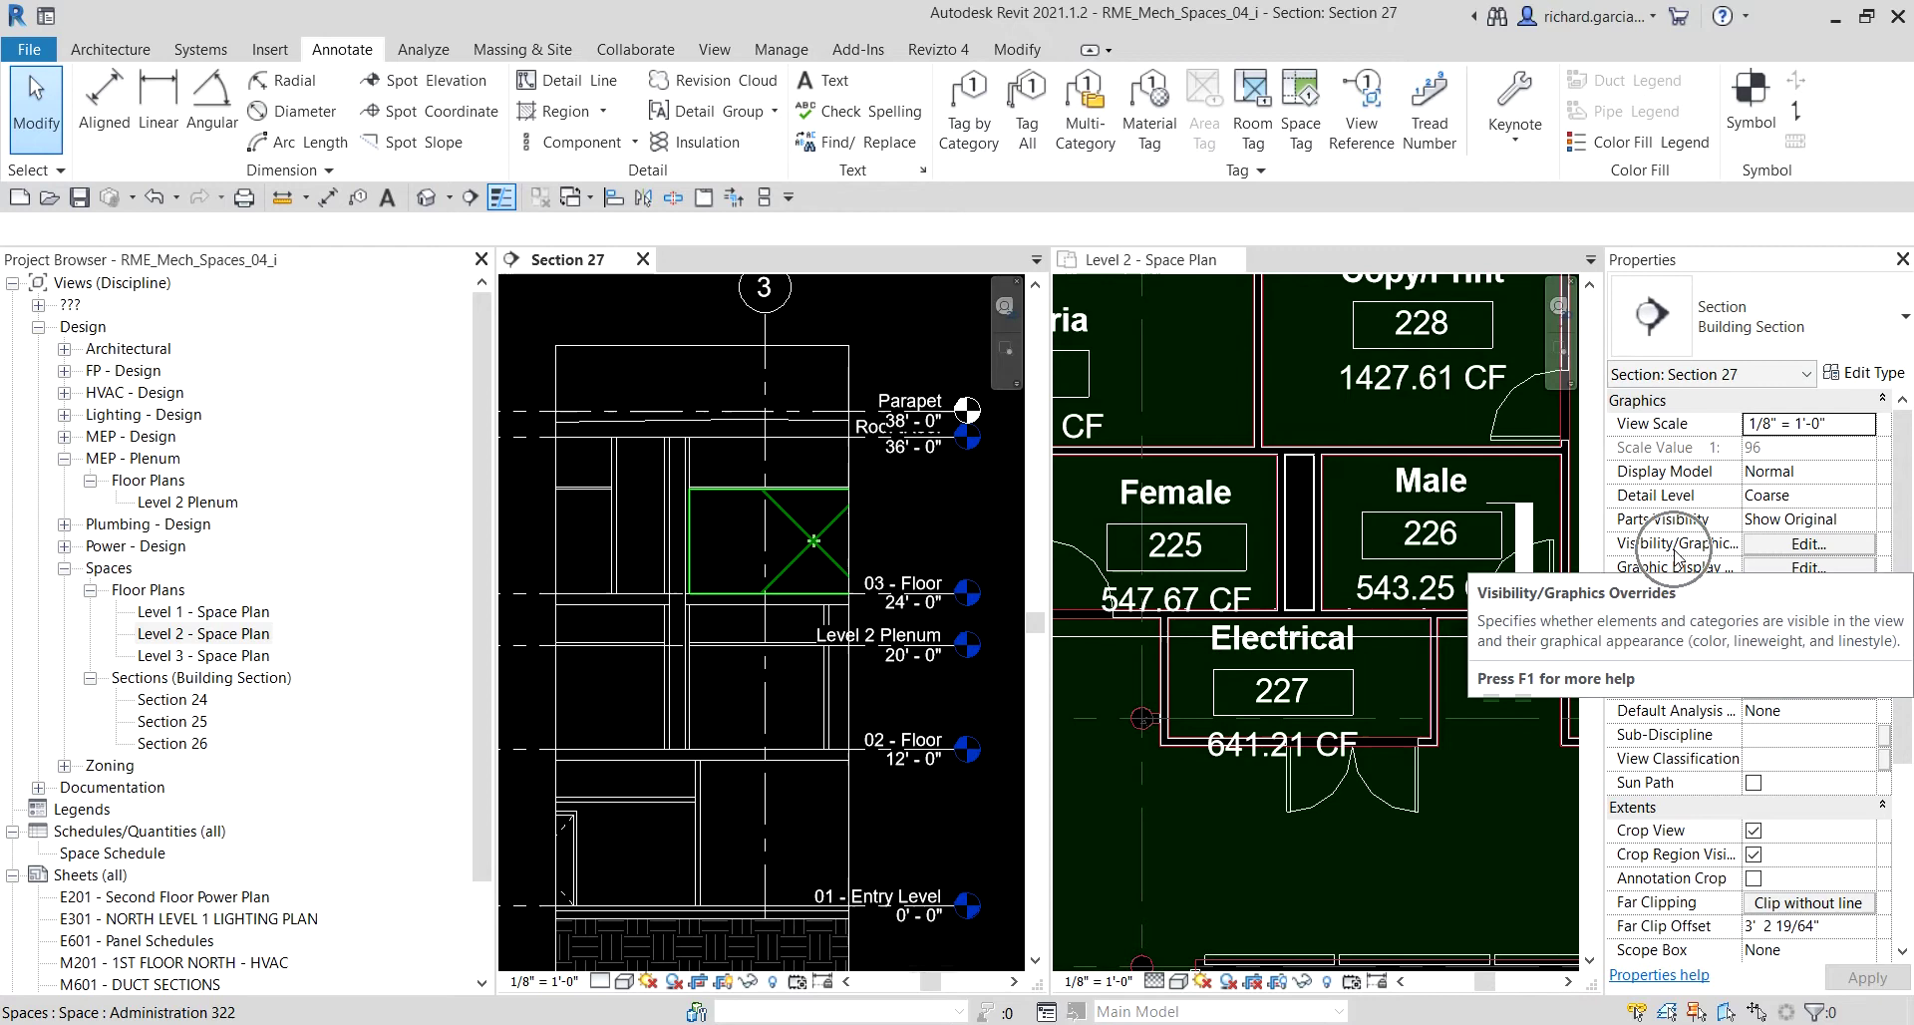
Turn on the Spaces Interior and Reference subcategories in Section 27's Visibility/Graphics settings.
{"action": "left_click", "coordinate": [1797, 544]}
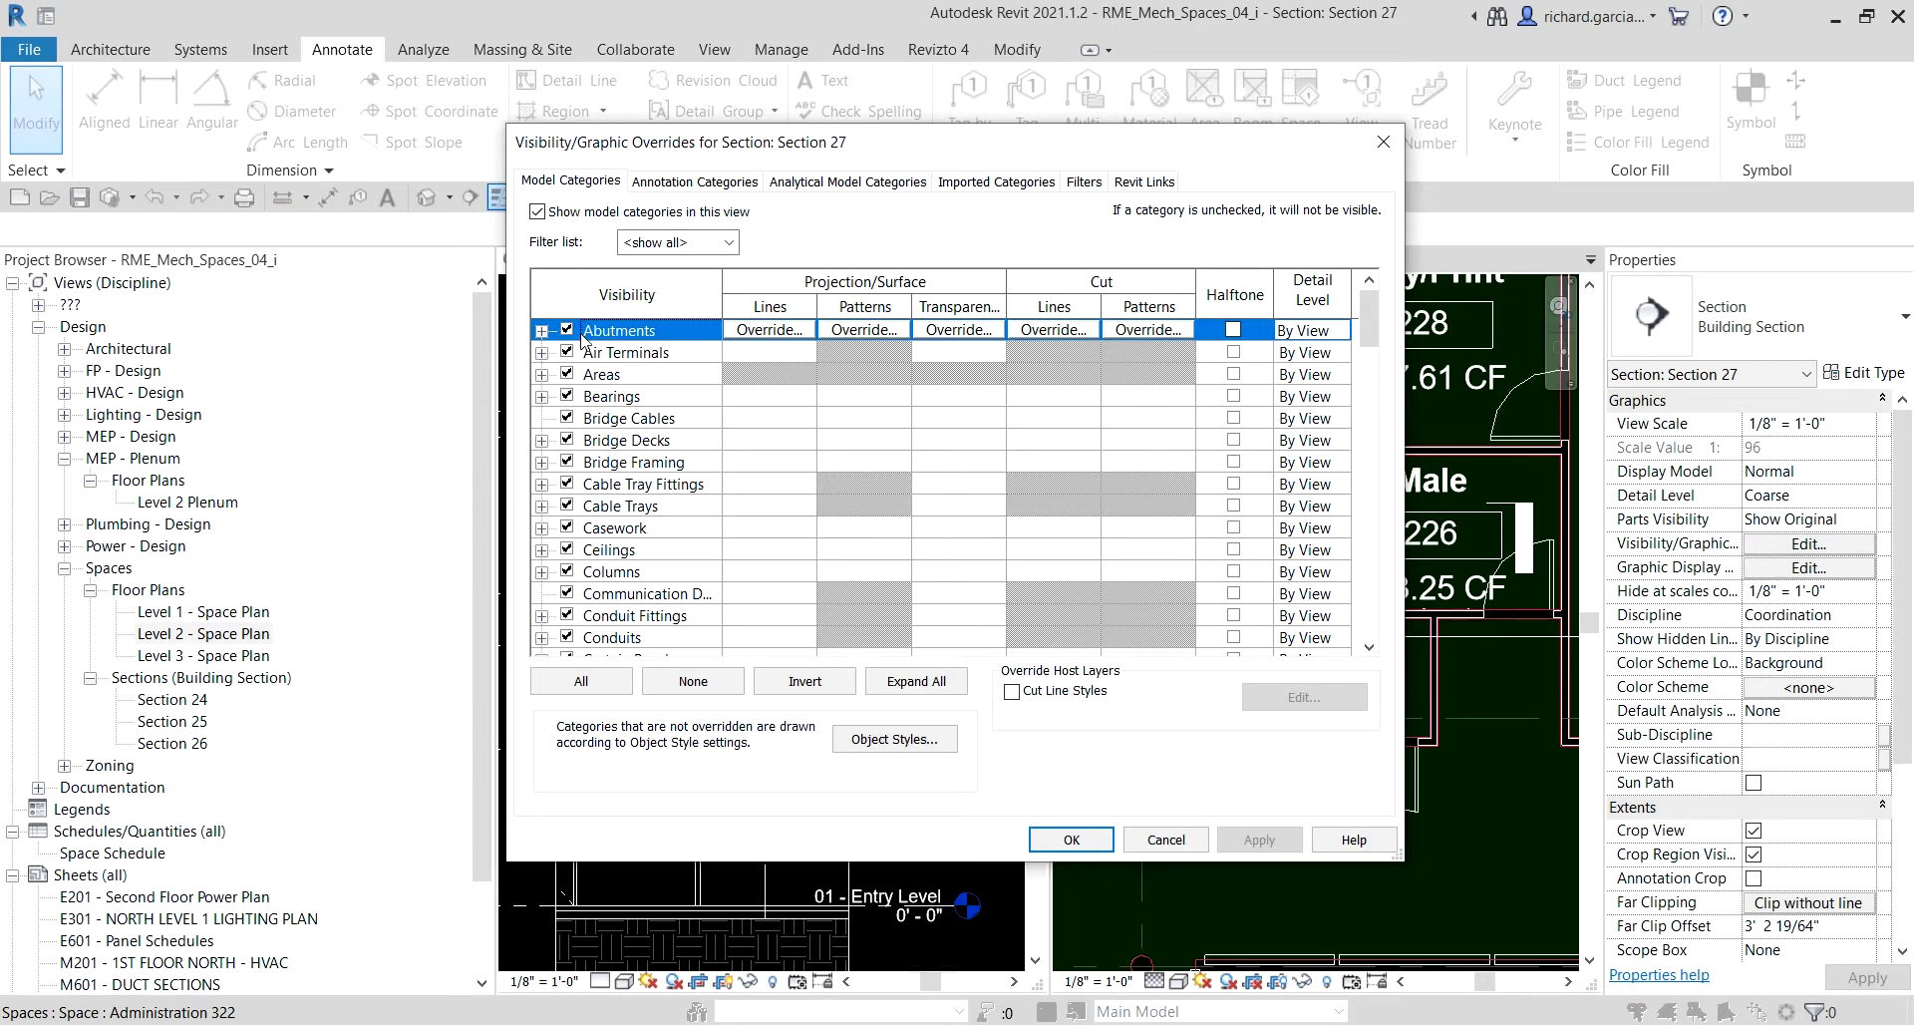
{"action": "left_click", "coordinate": [575, 188]}
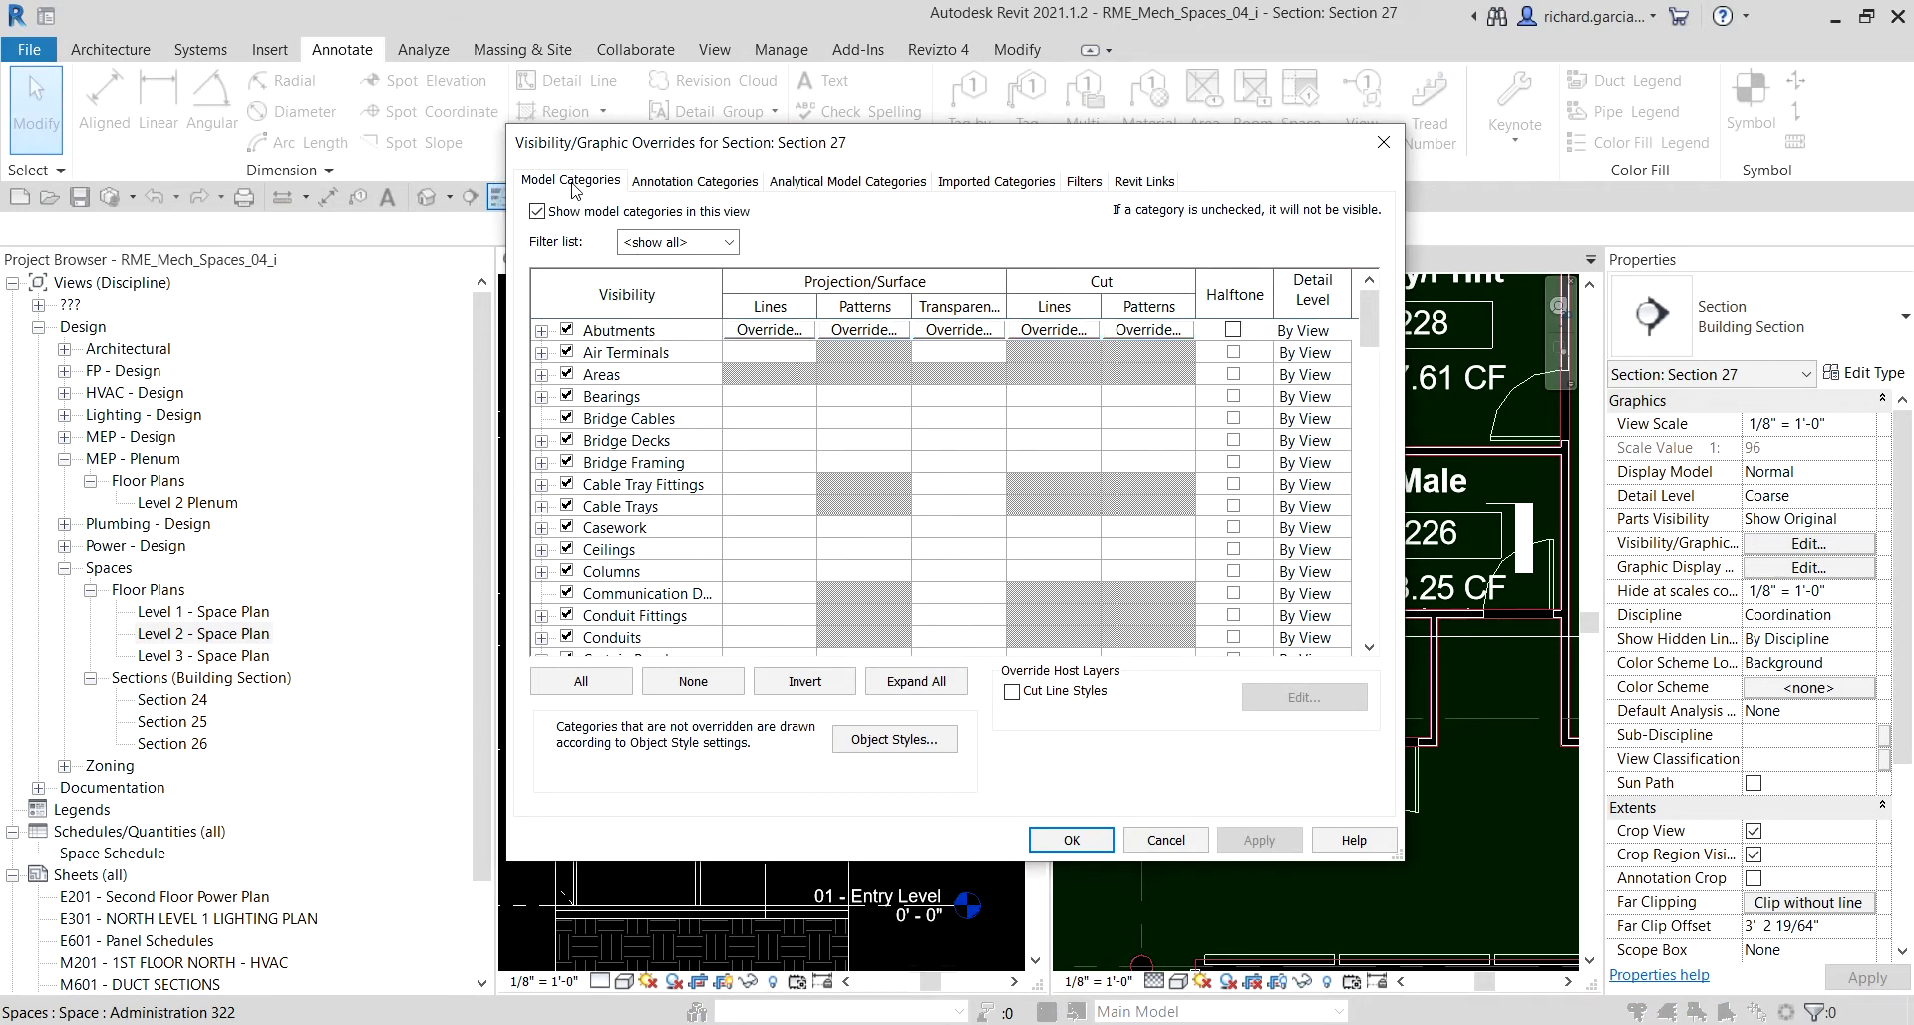
{"action": "left_click", "coordinate": [646, 484]}
{"action": "scroll", "coordinate": [618, 528], "scroll_direction": "down", "scroll_amount": 3}
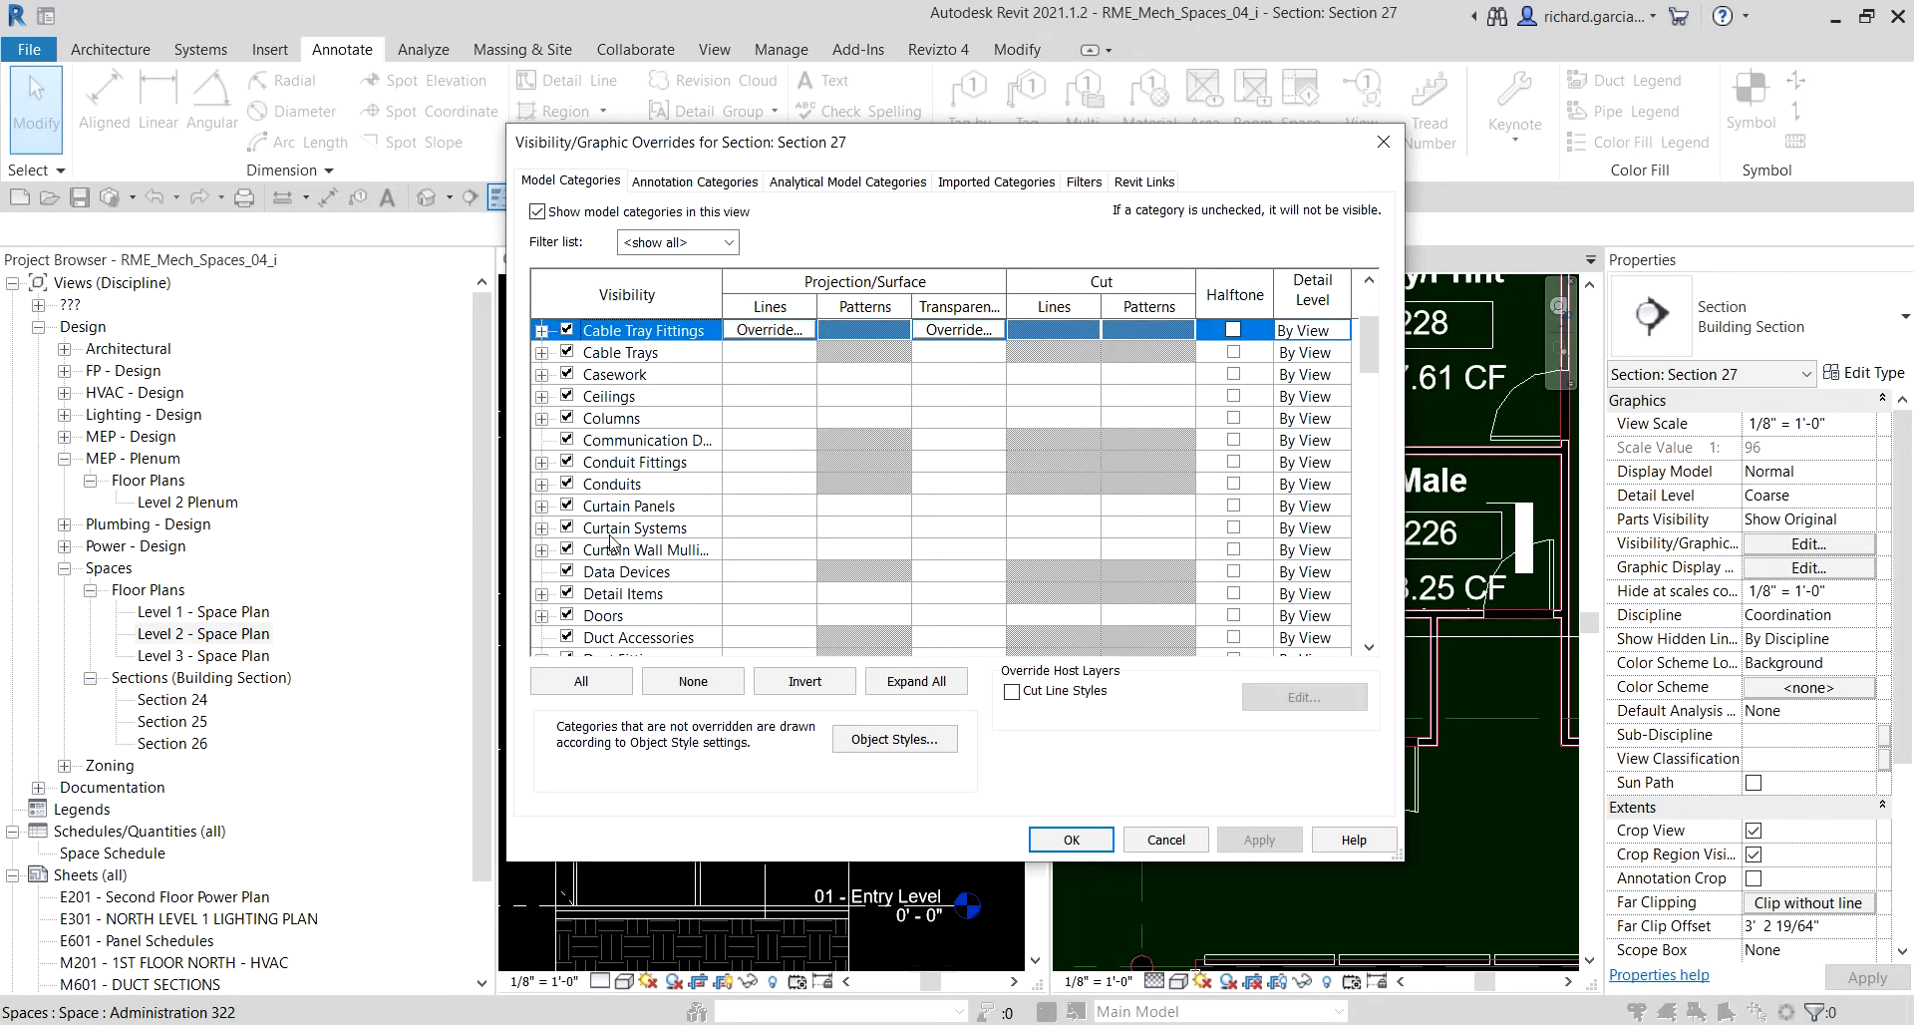
{"action": "key", "text": "s"}
{"action": "scroll", "coordinate": [611, 541], "scroll_direction": "down", "scroll_amount": 3}
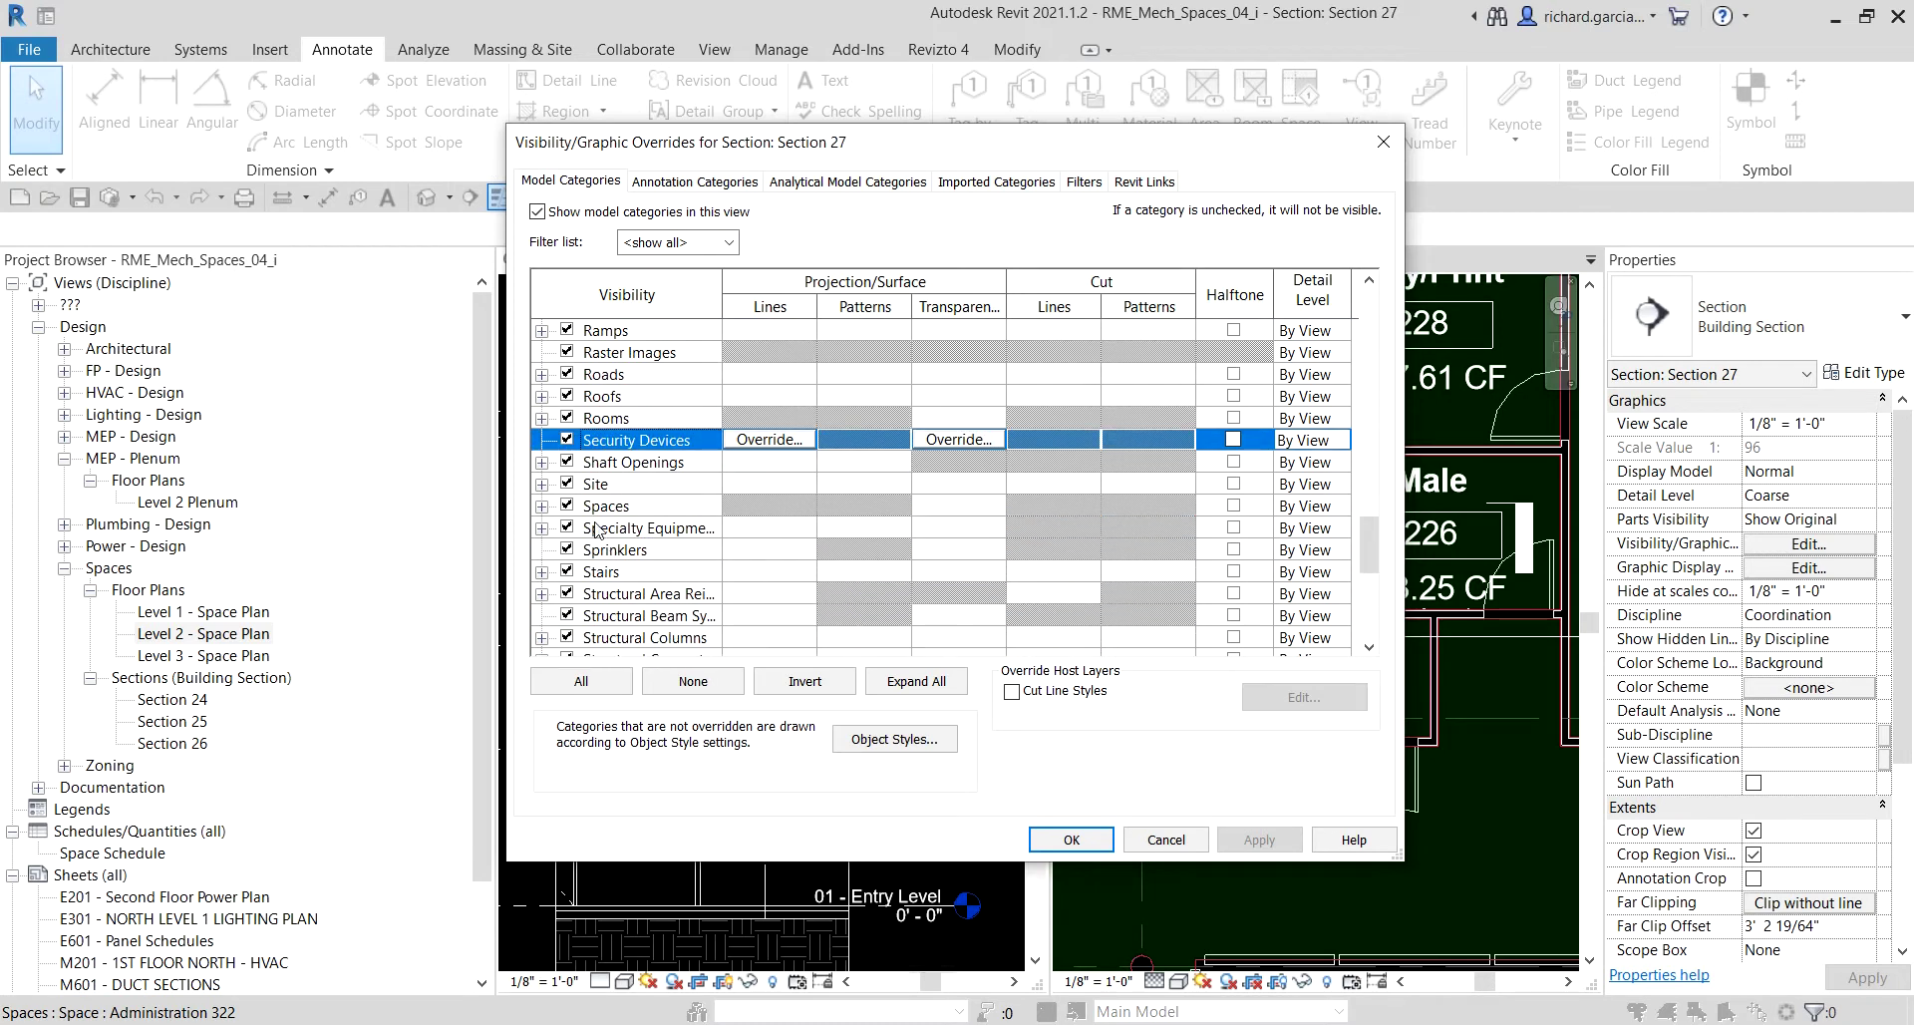
{"action": "left_click", "coordinate": [542, 507]}
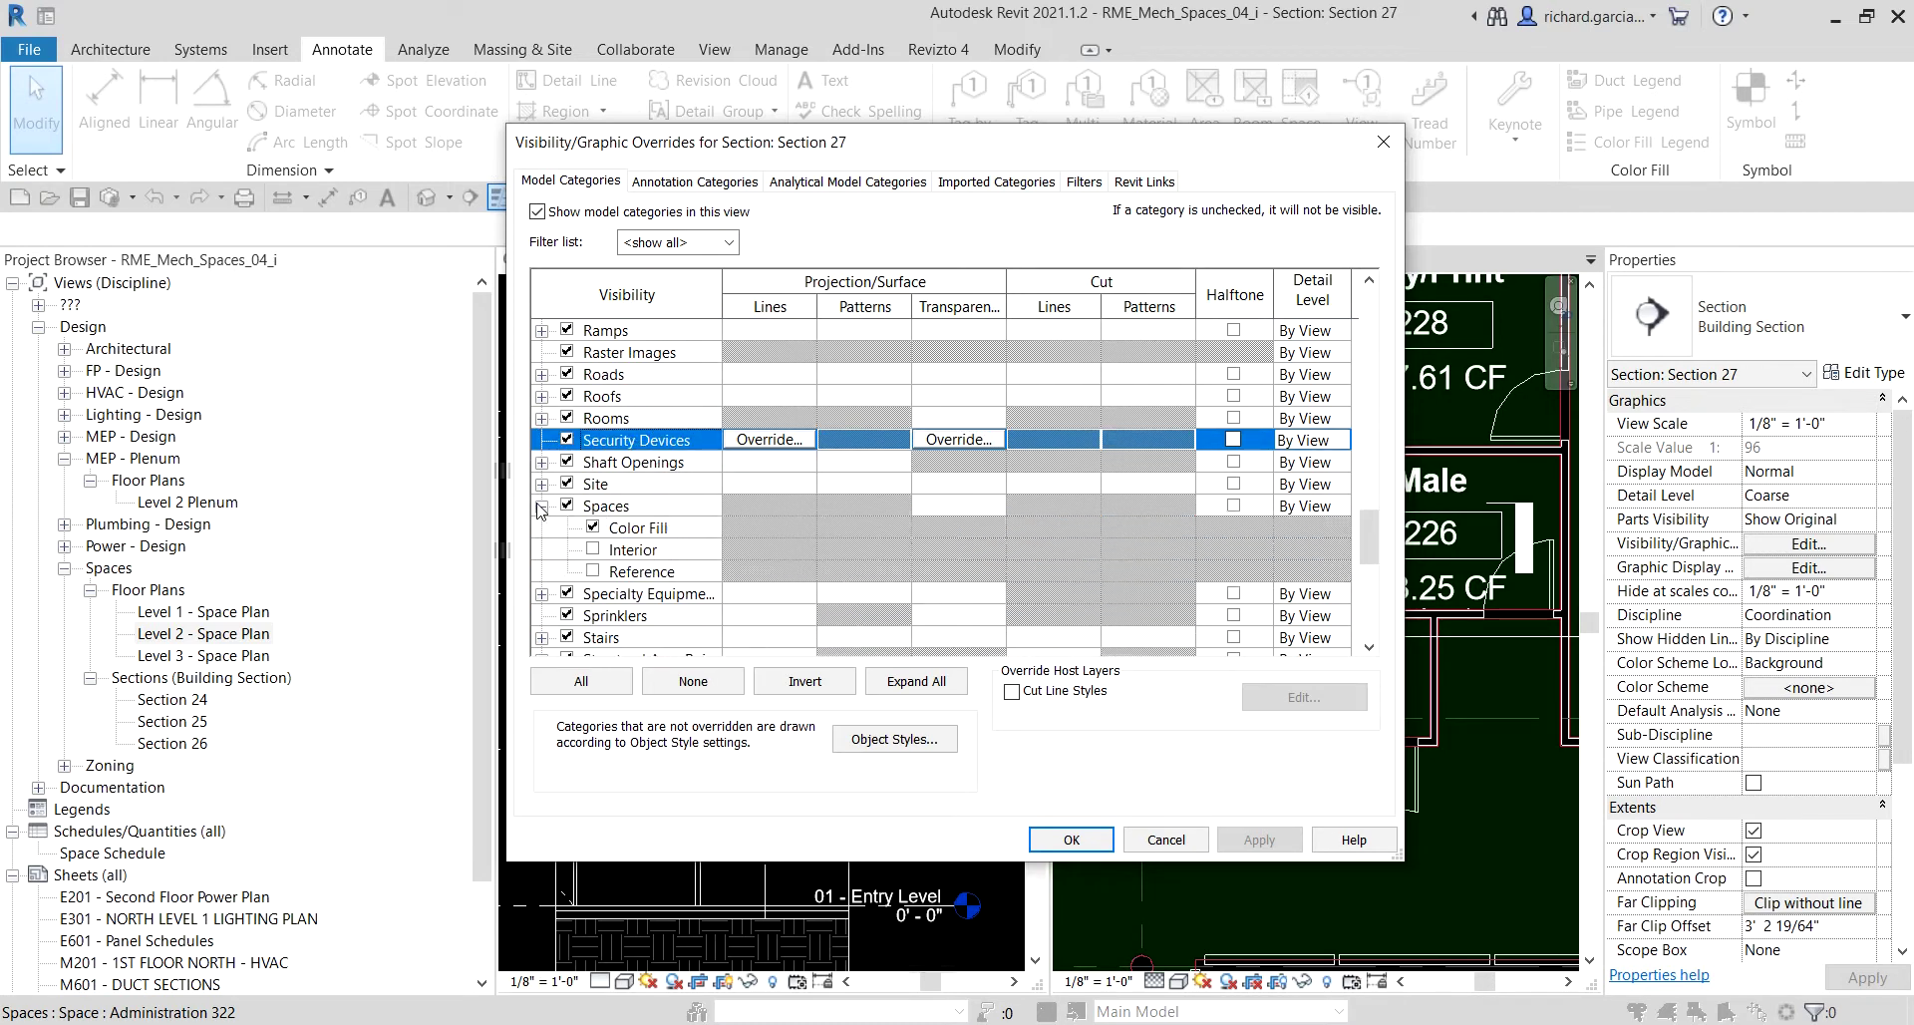
{"action": "left_click", "coordinate": [594, 549]}
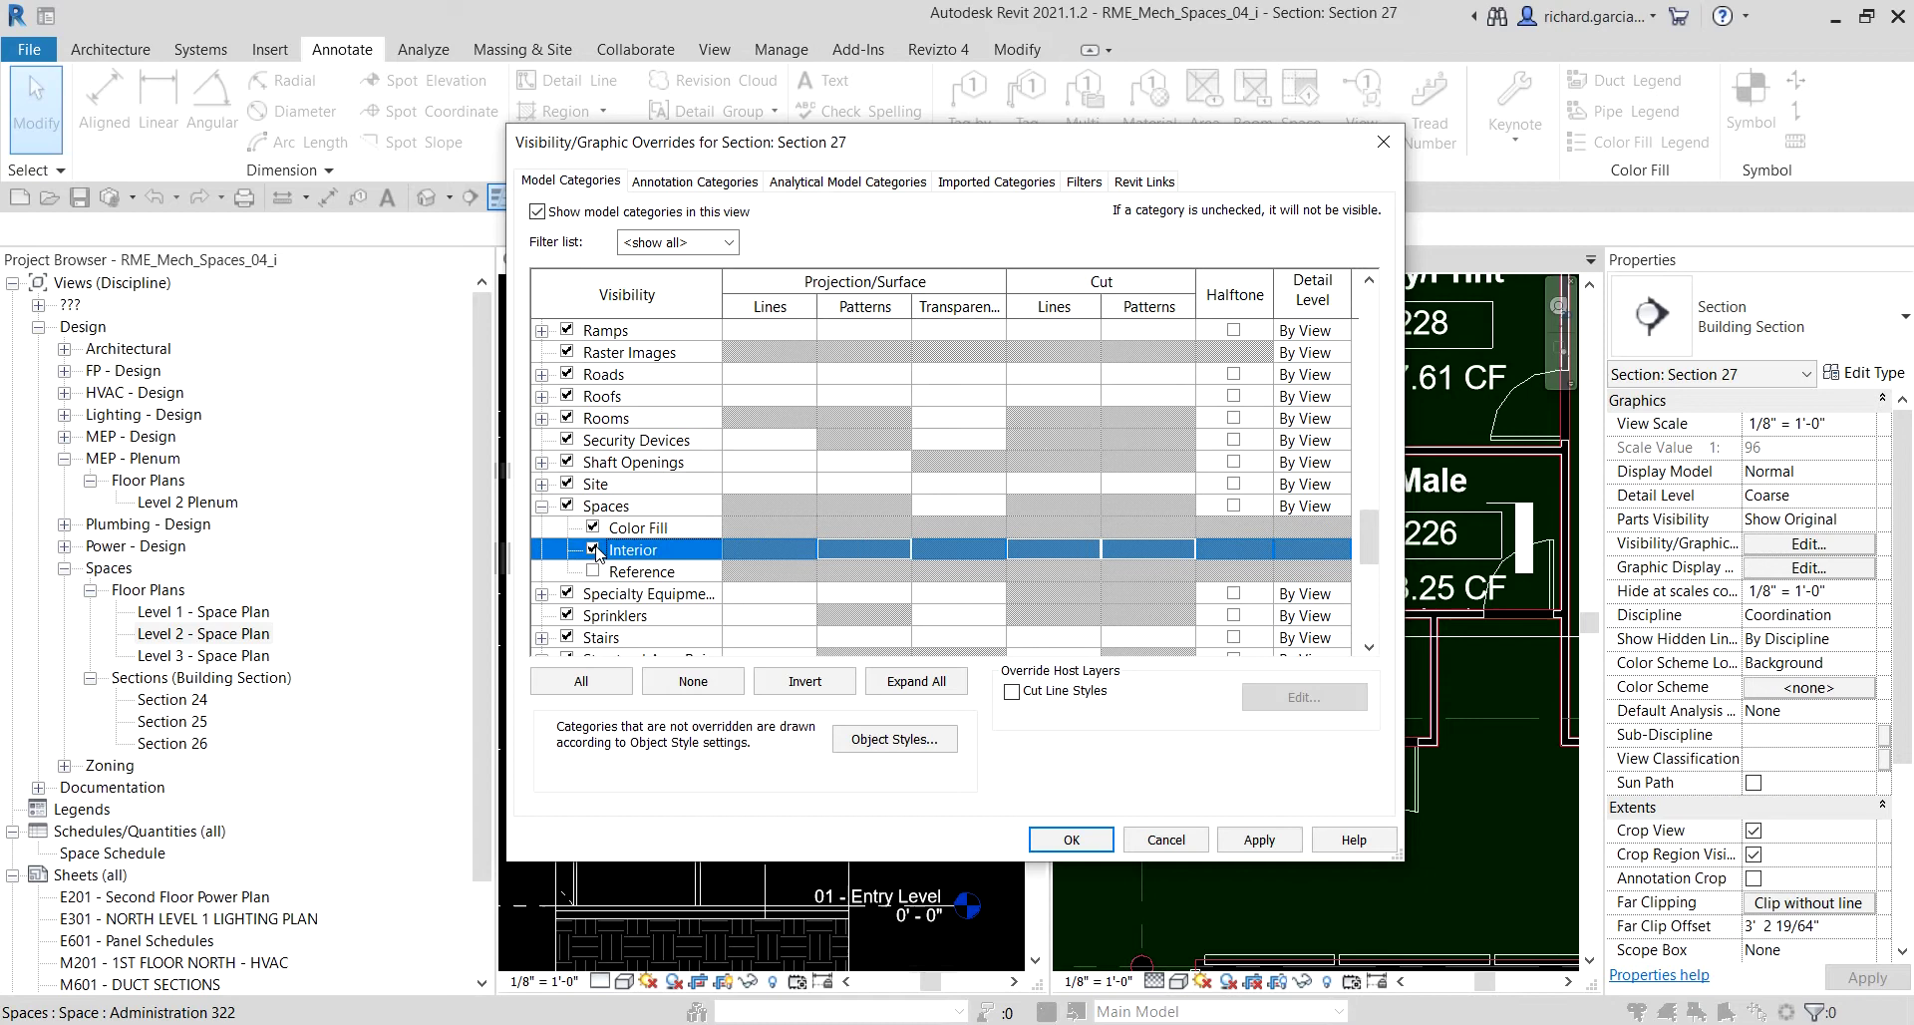
{"action": "left_click", "coordinate": [594, 571]}
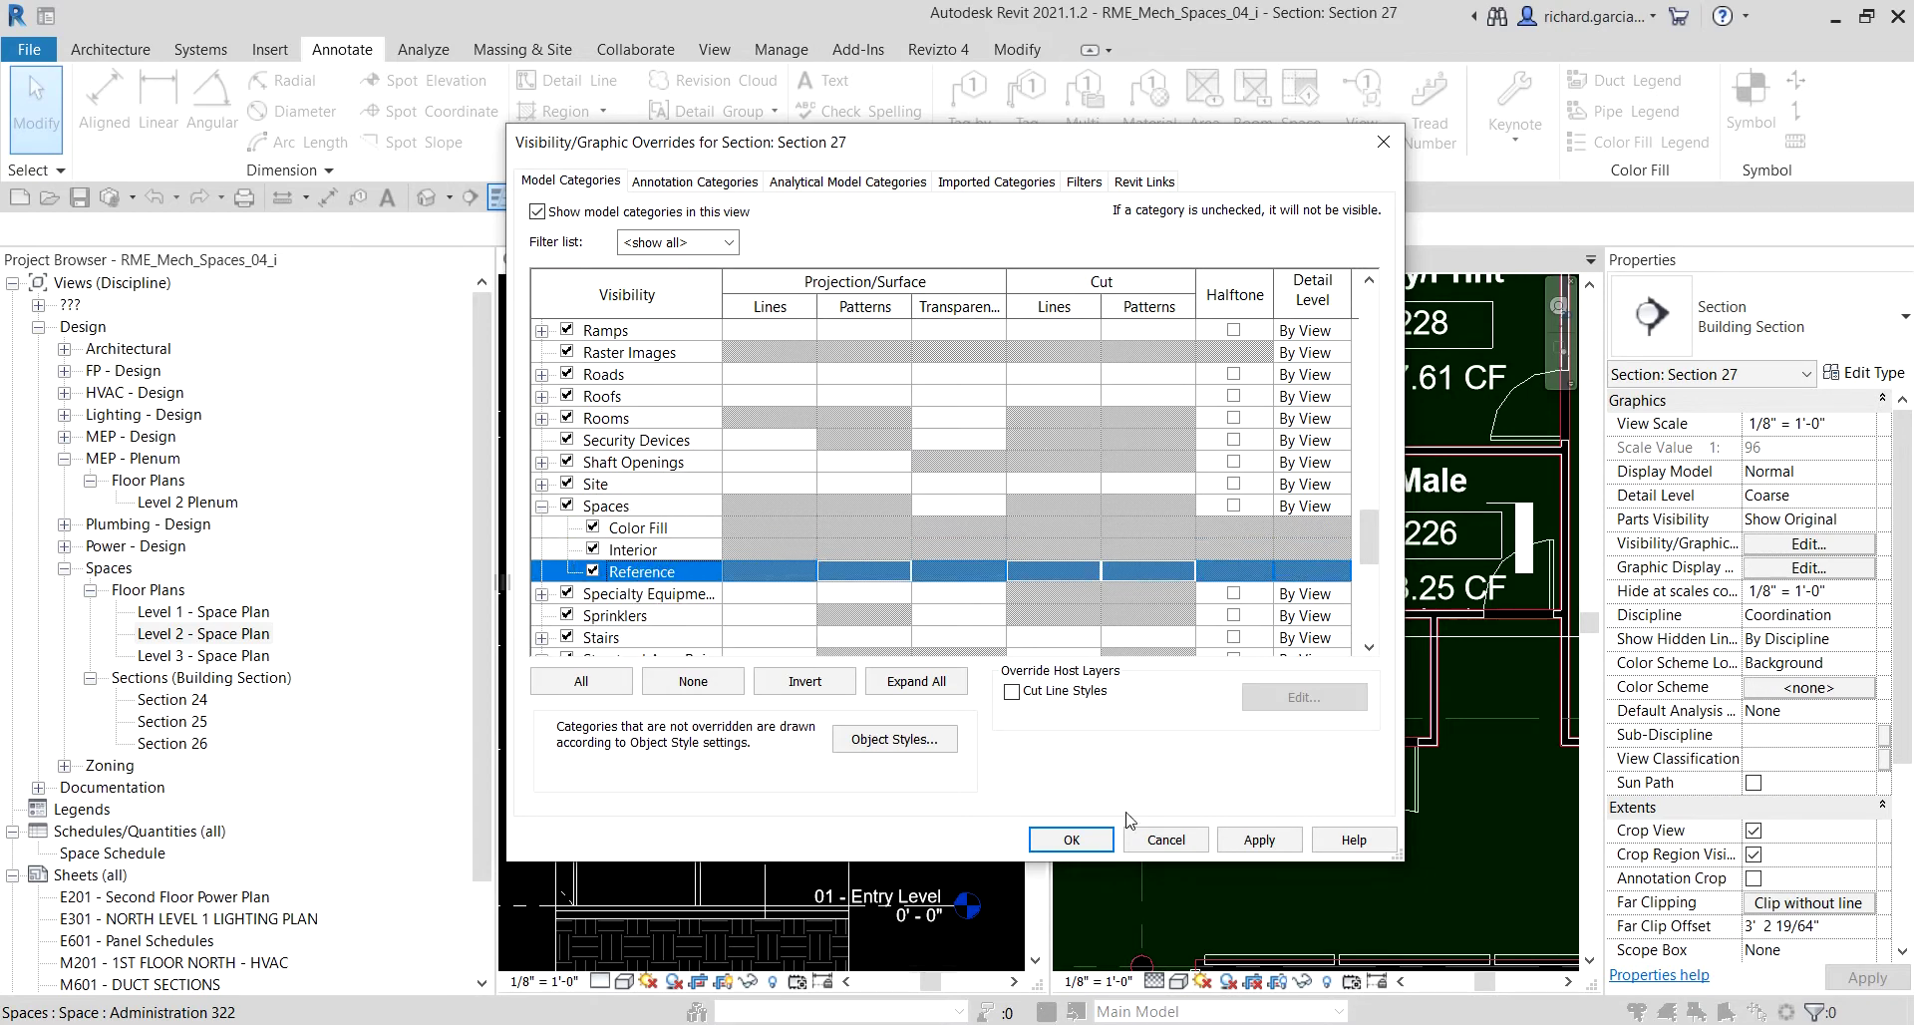
{"action": "left_click", "coordinate": [1088, 847]}
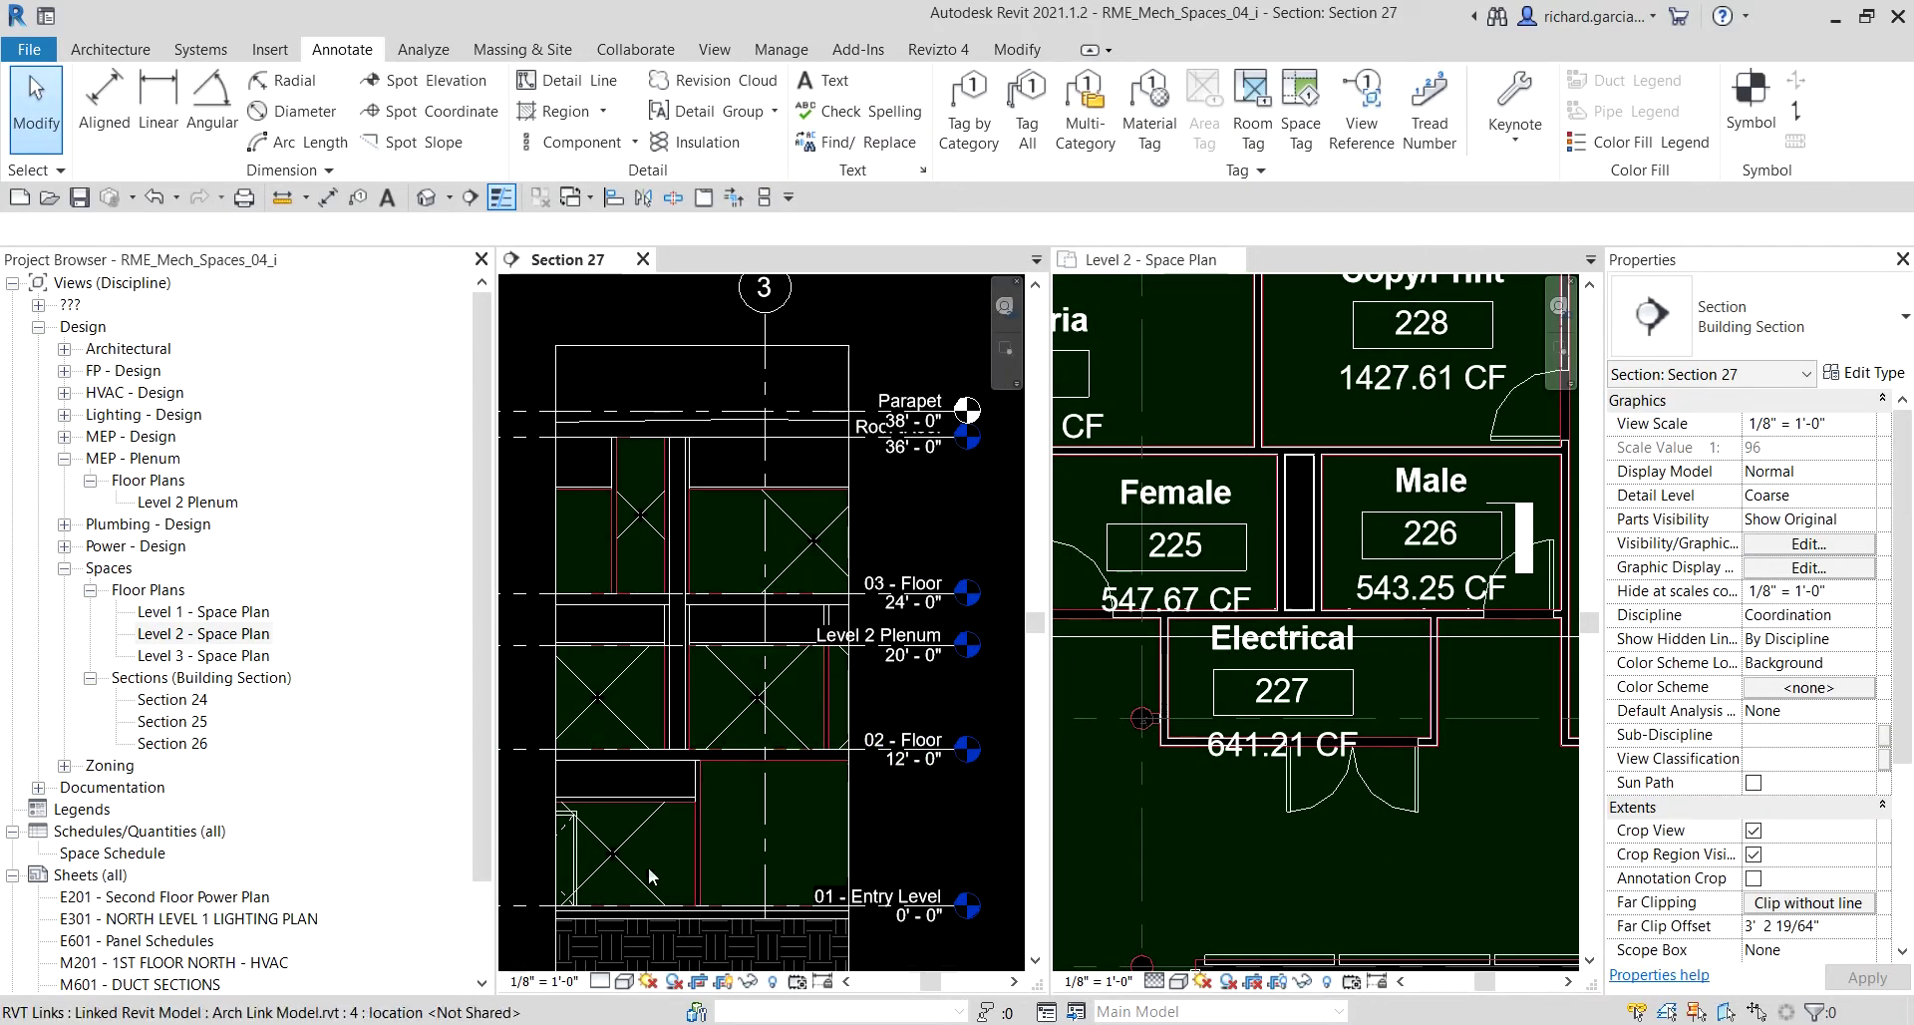
Activate the Level 2 space plan zoomed on the shaft beside Male 226, showing Analyze tools.
{"action": "scroll", "coordinate": [631, 688], "scroll_direction": "up", "scroll_amount": 3}
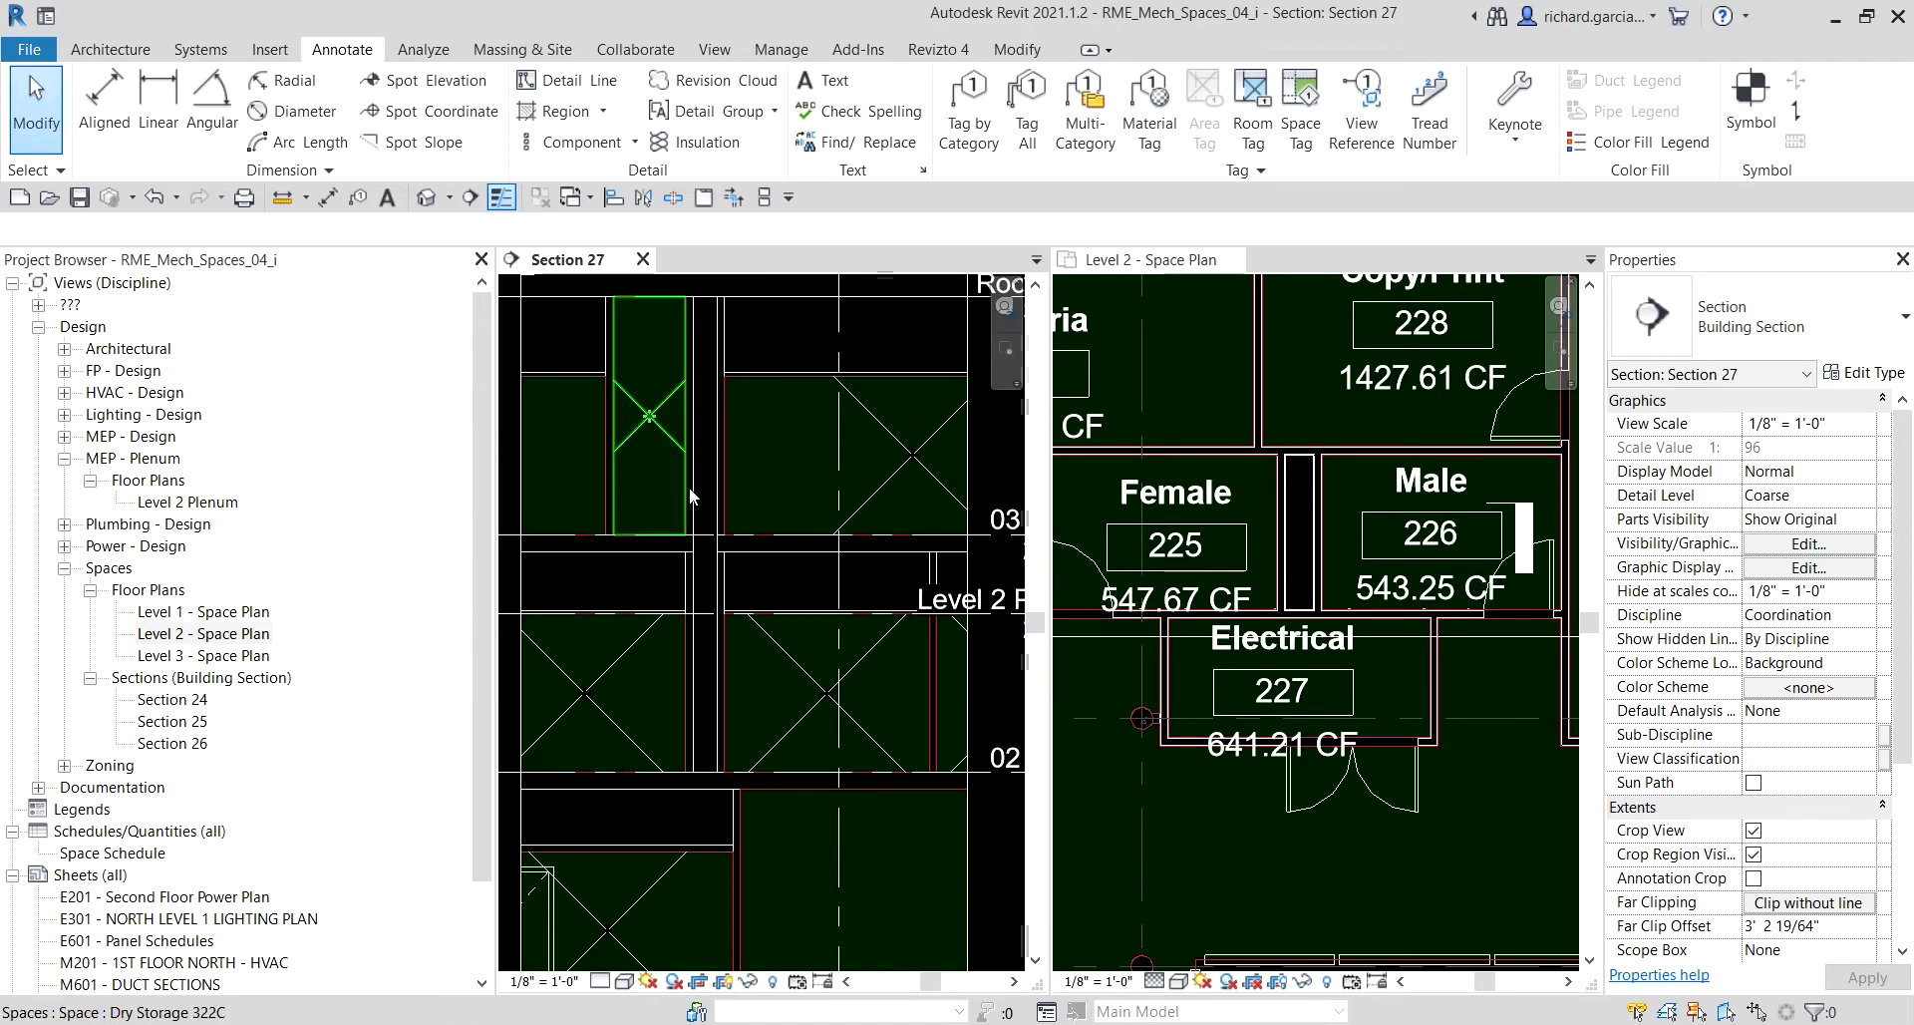
{"action": "scroll", "coordinate": [695, 502], "scroll_direction": "down", "scroll_amount": 1}
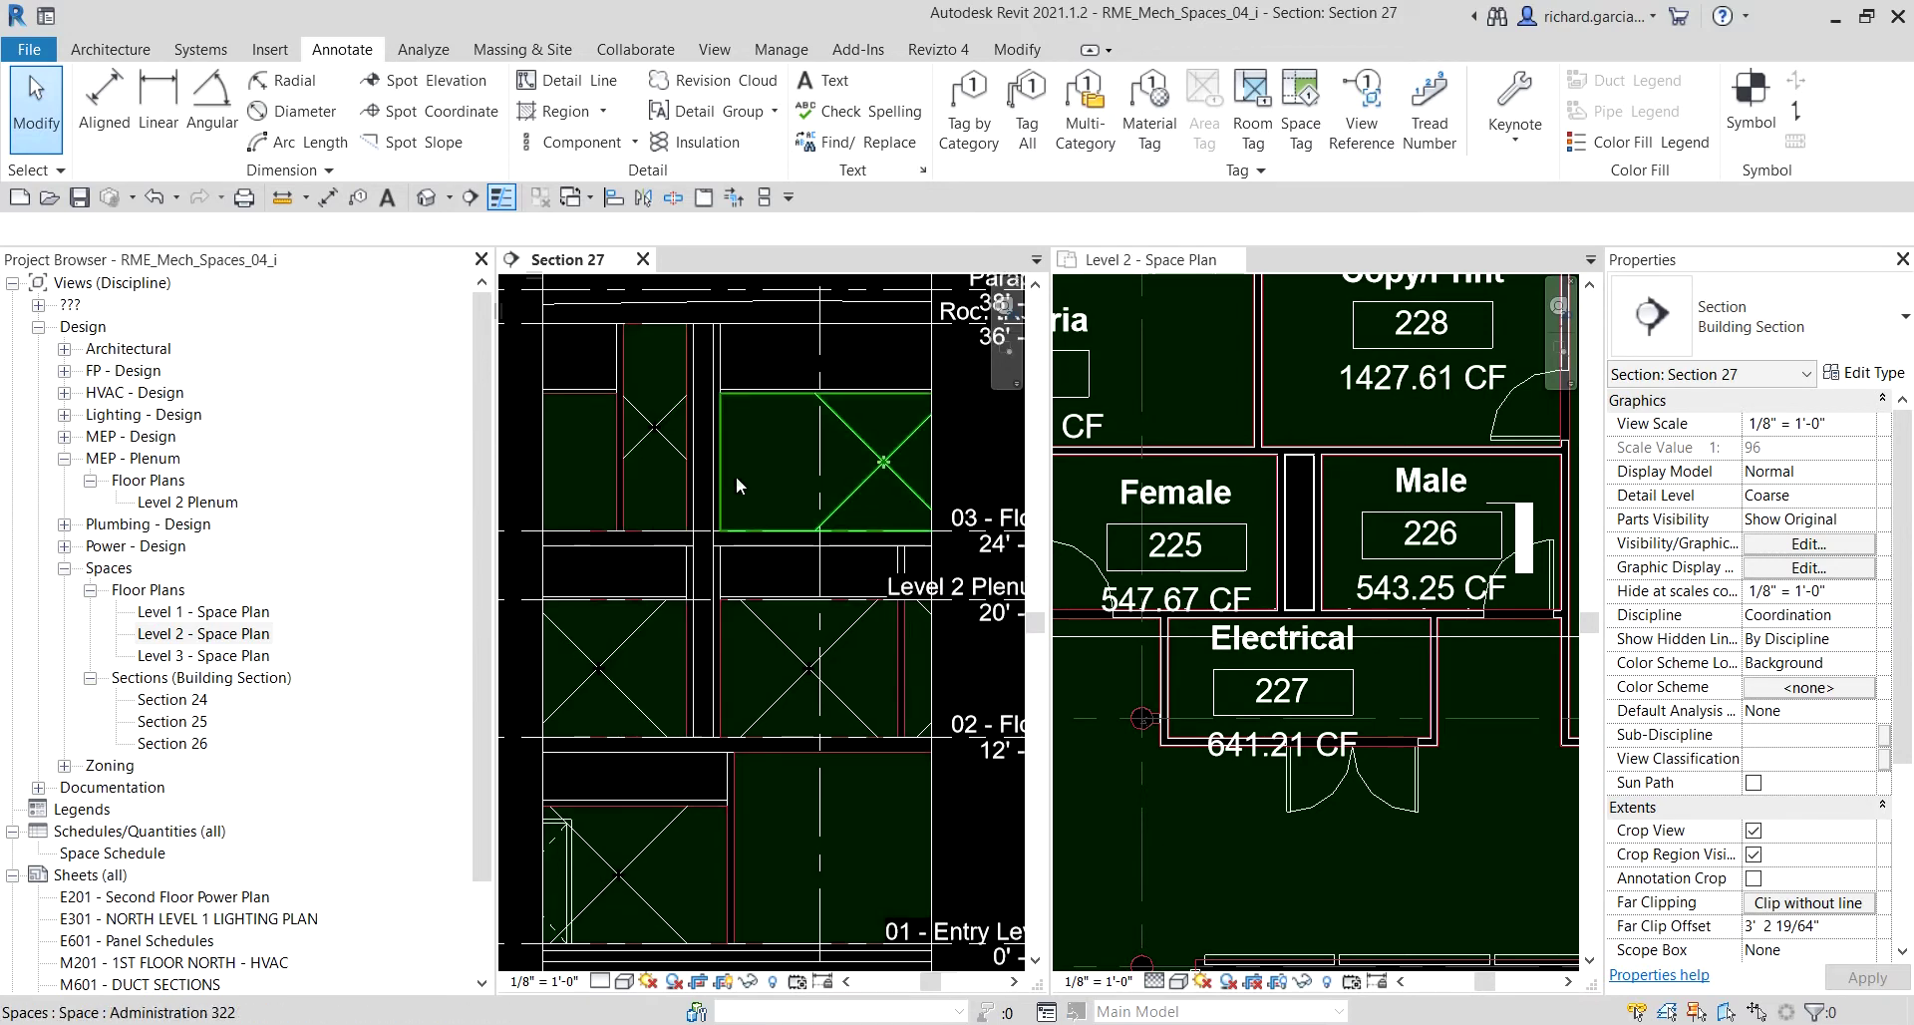
{"action": "left_click", "coordinate": [1292, 541]}
{"action": "scroll", "coordinate": [1292, 541], "scroll_direction": "down", "scroll_amount": 3}
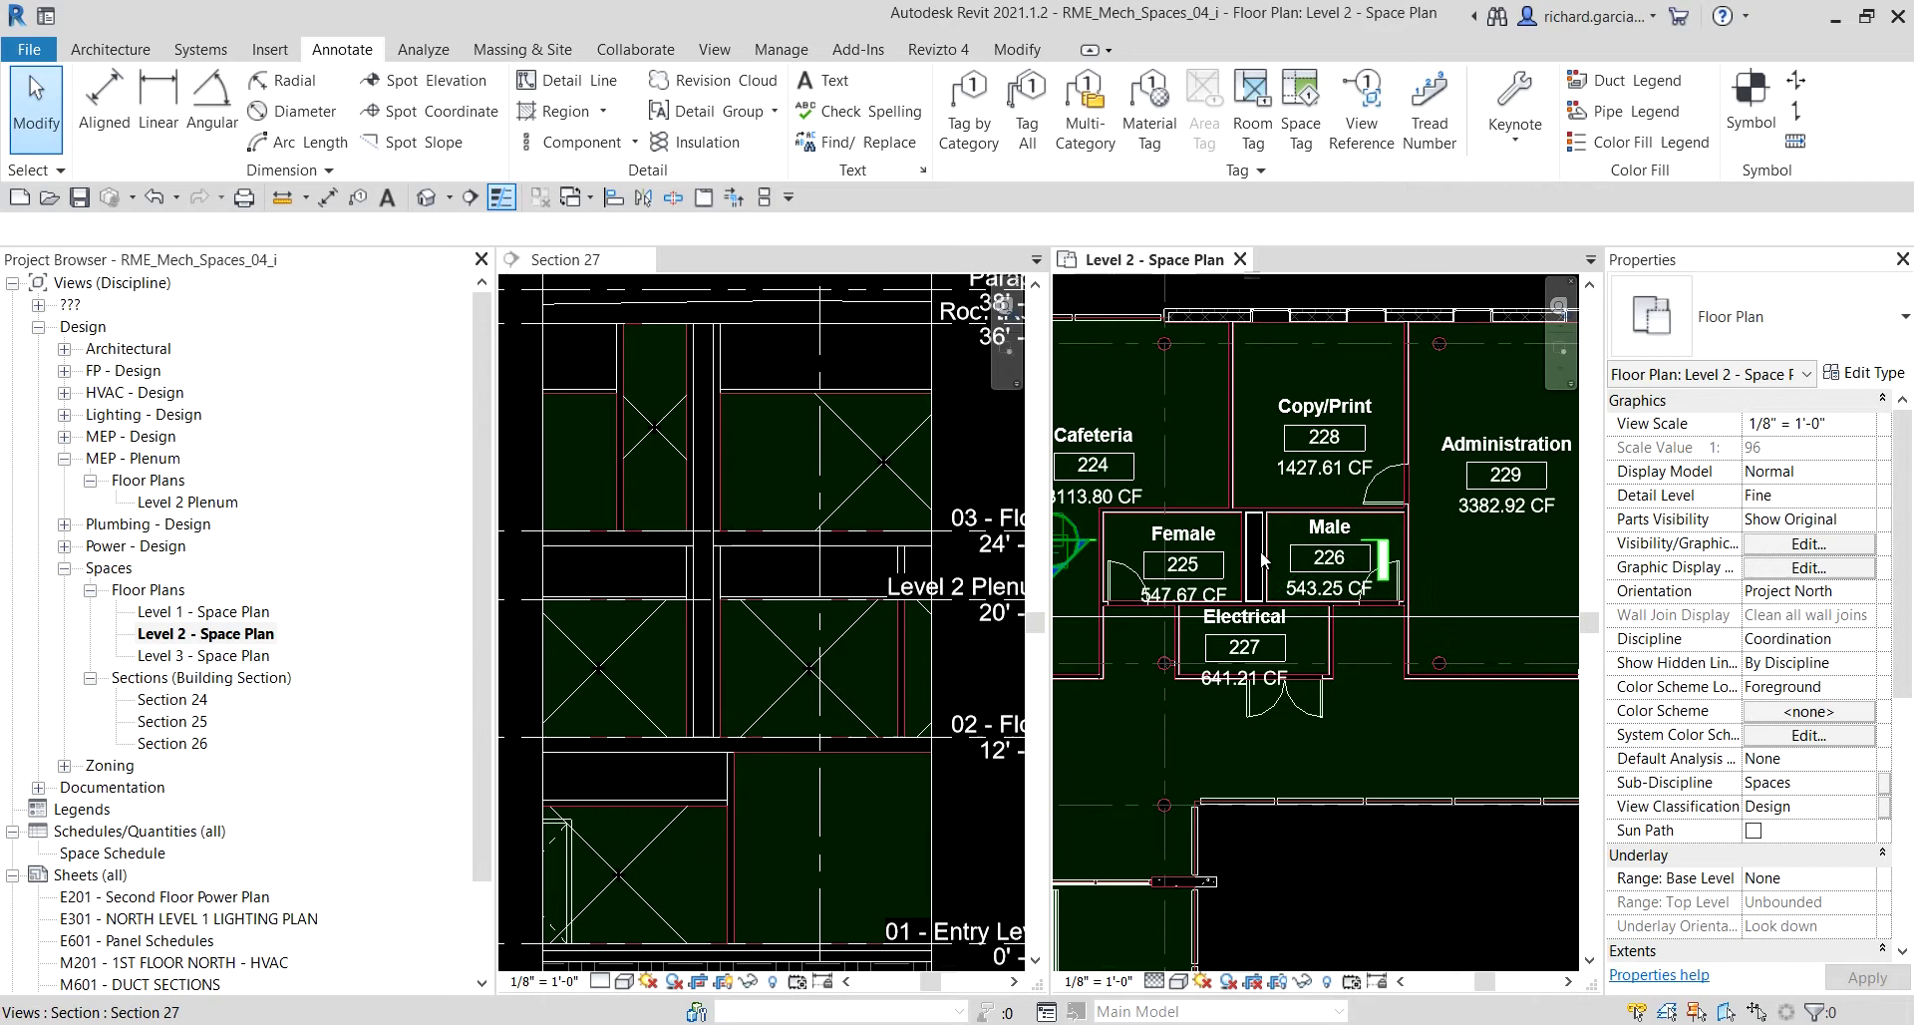
{"action": "scroll", "coordinate": [1262, 559], "scroll_direction": "up", "scroll_amount": 4}
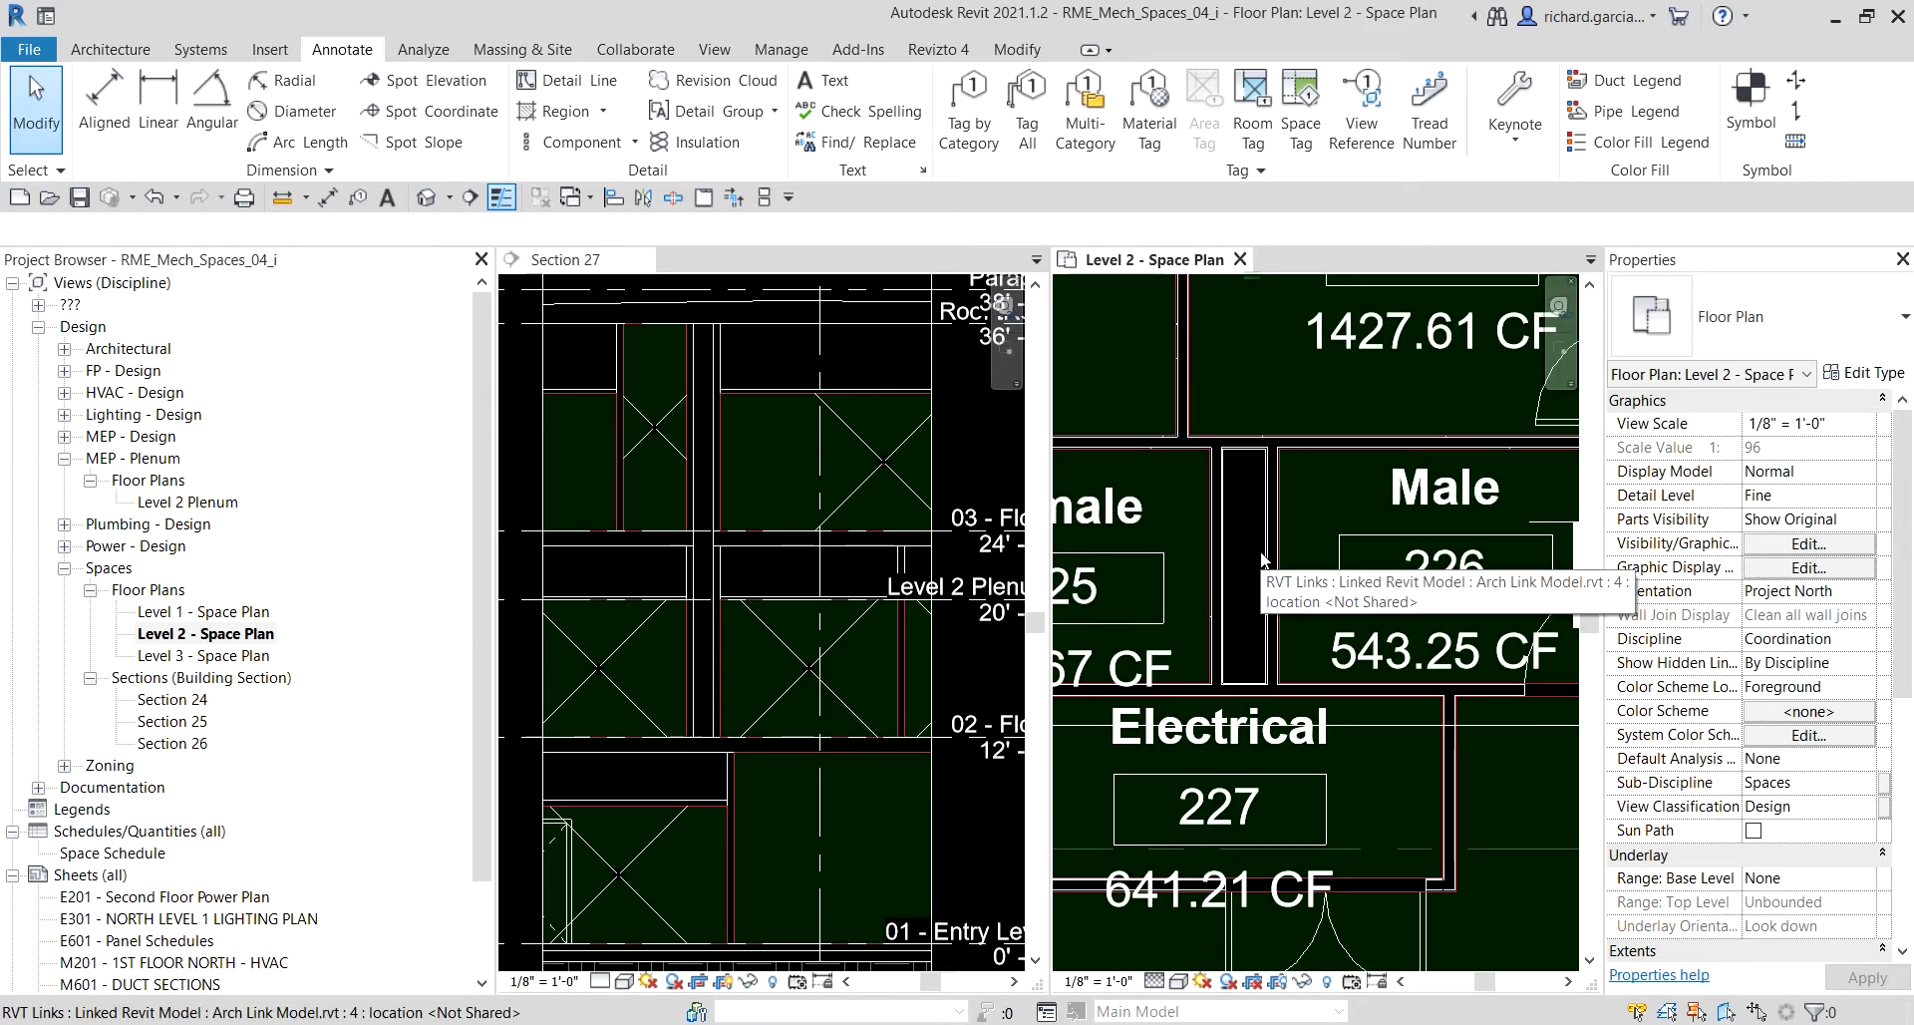
{"action": "left_click", "coordinate": [434, 52]}
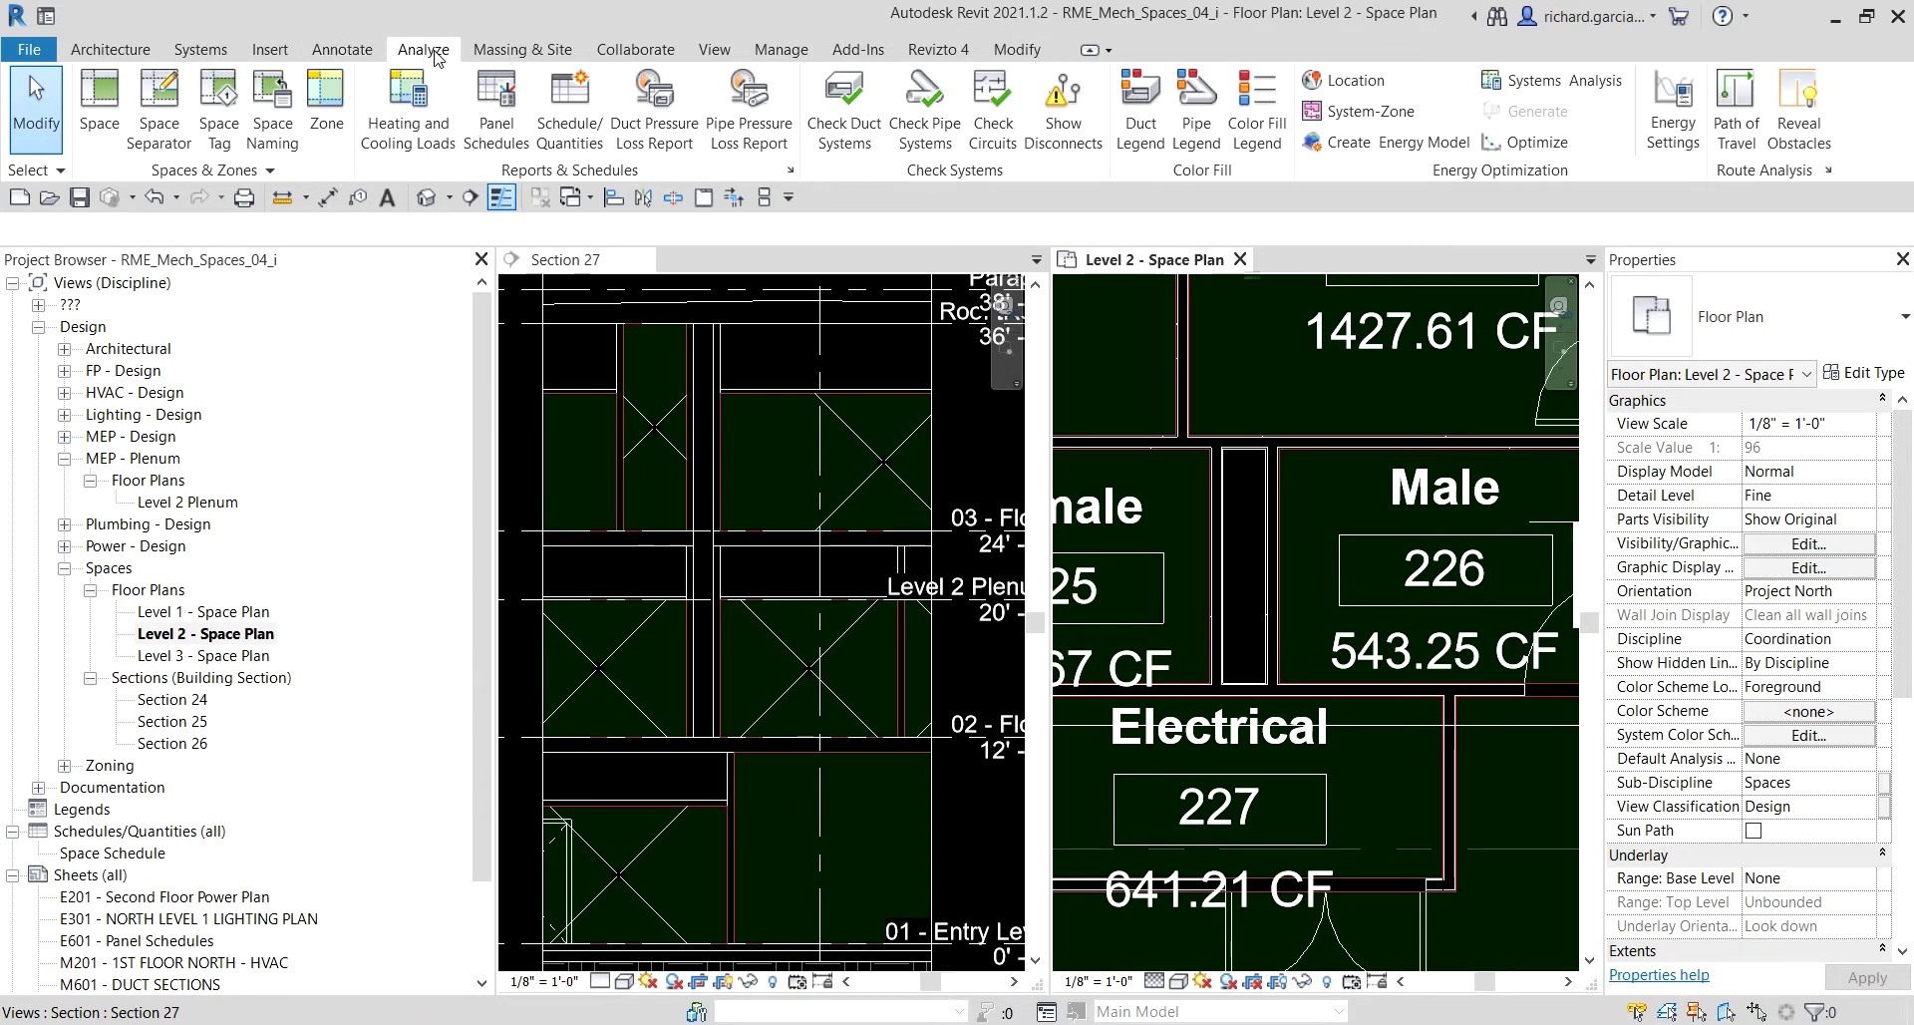
Place space 216C in the Female–Male shaft with Upper Limit Level 3 and 0 offset.
{"action": "left_click", "coordinate": [111, 103]}
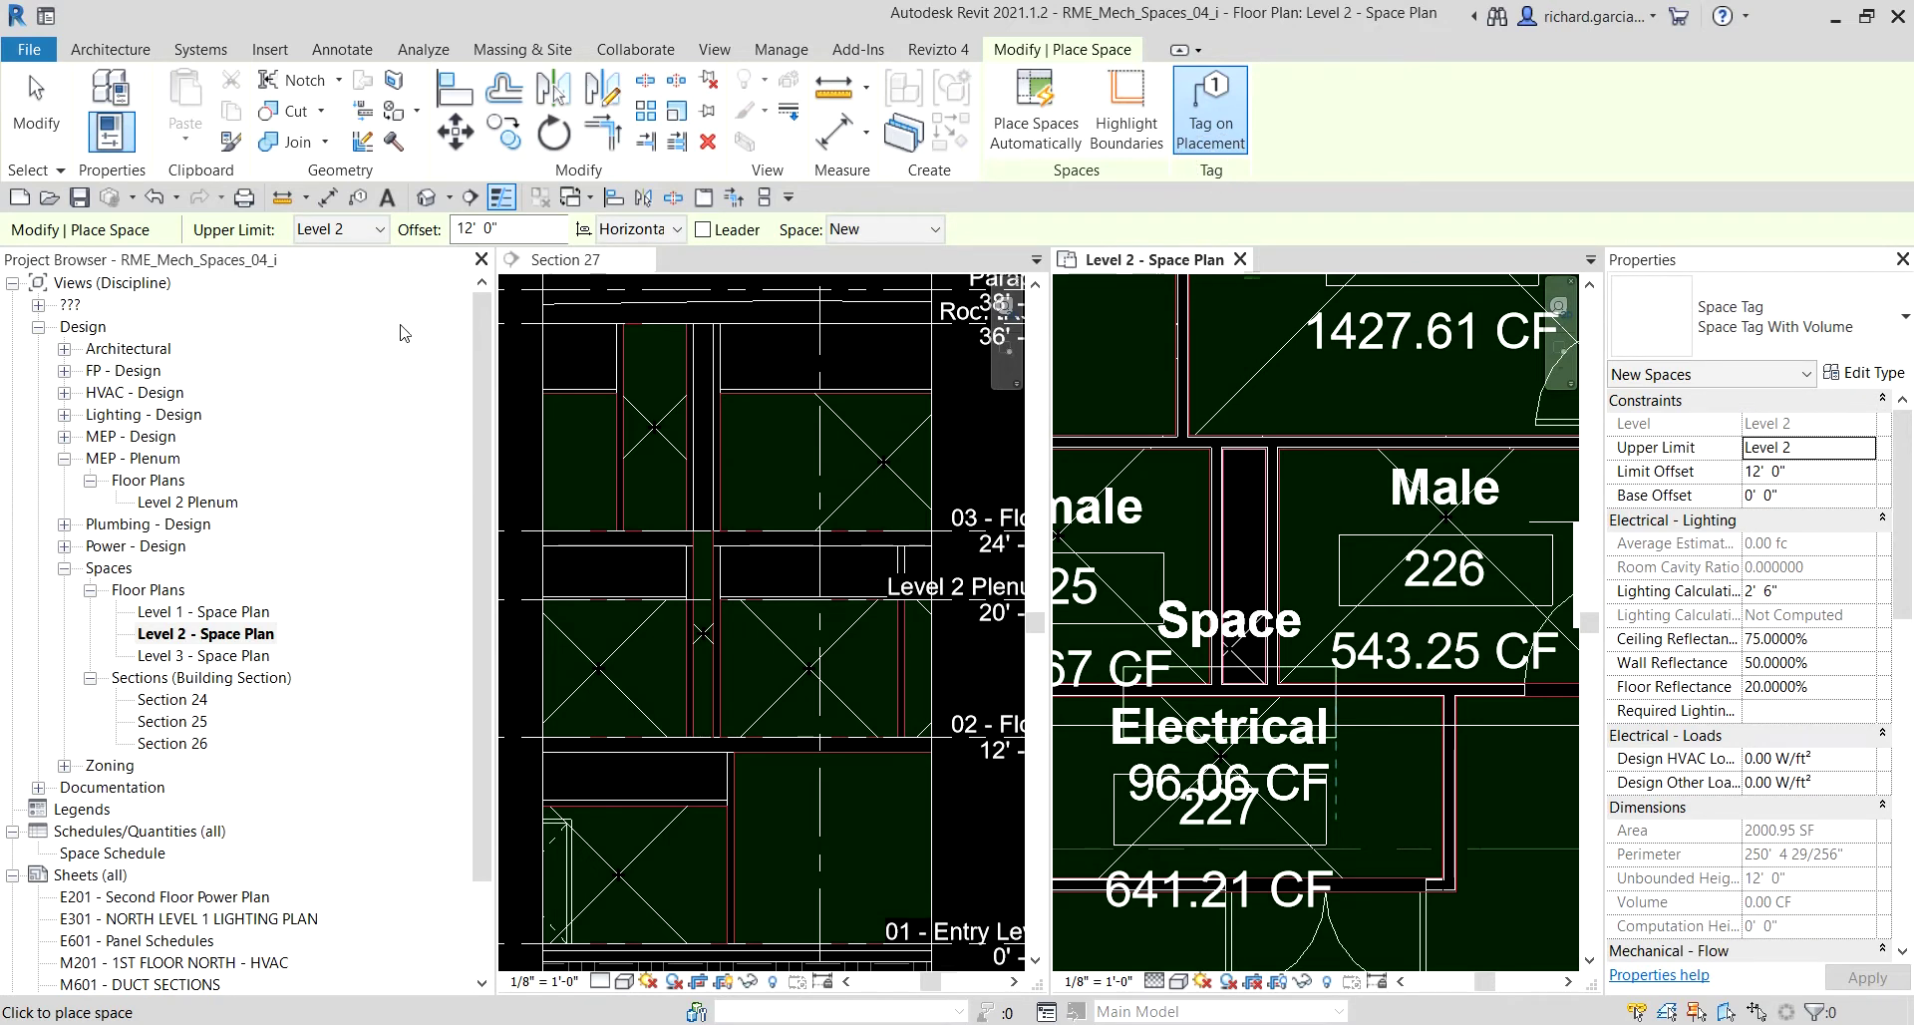
{"action": "left_click", "coordinate": [226, 639]}
{"action": "left_click", "coordinate": [379, 233]}
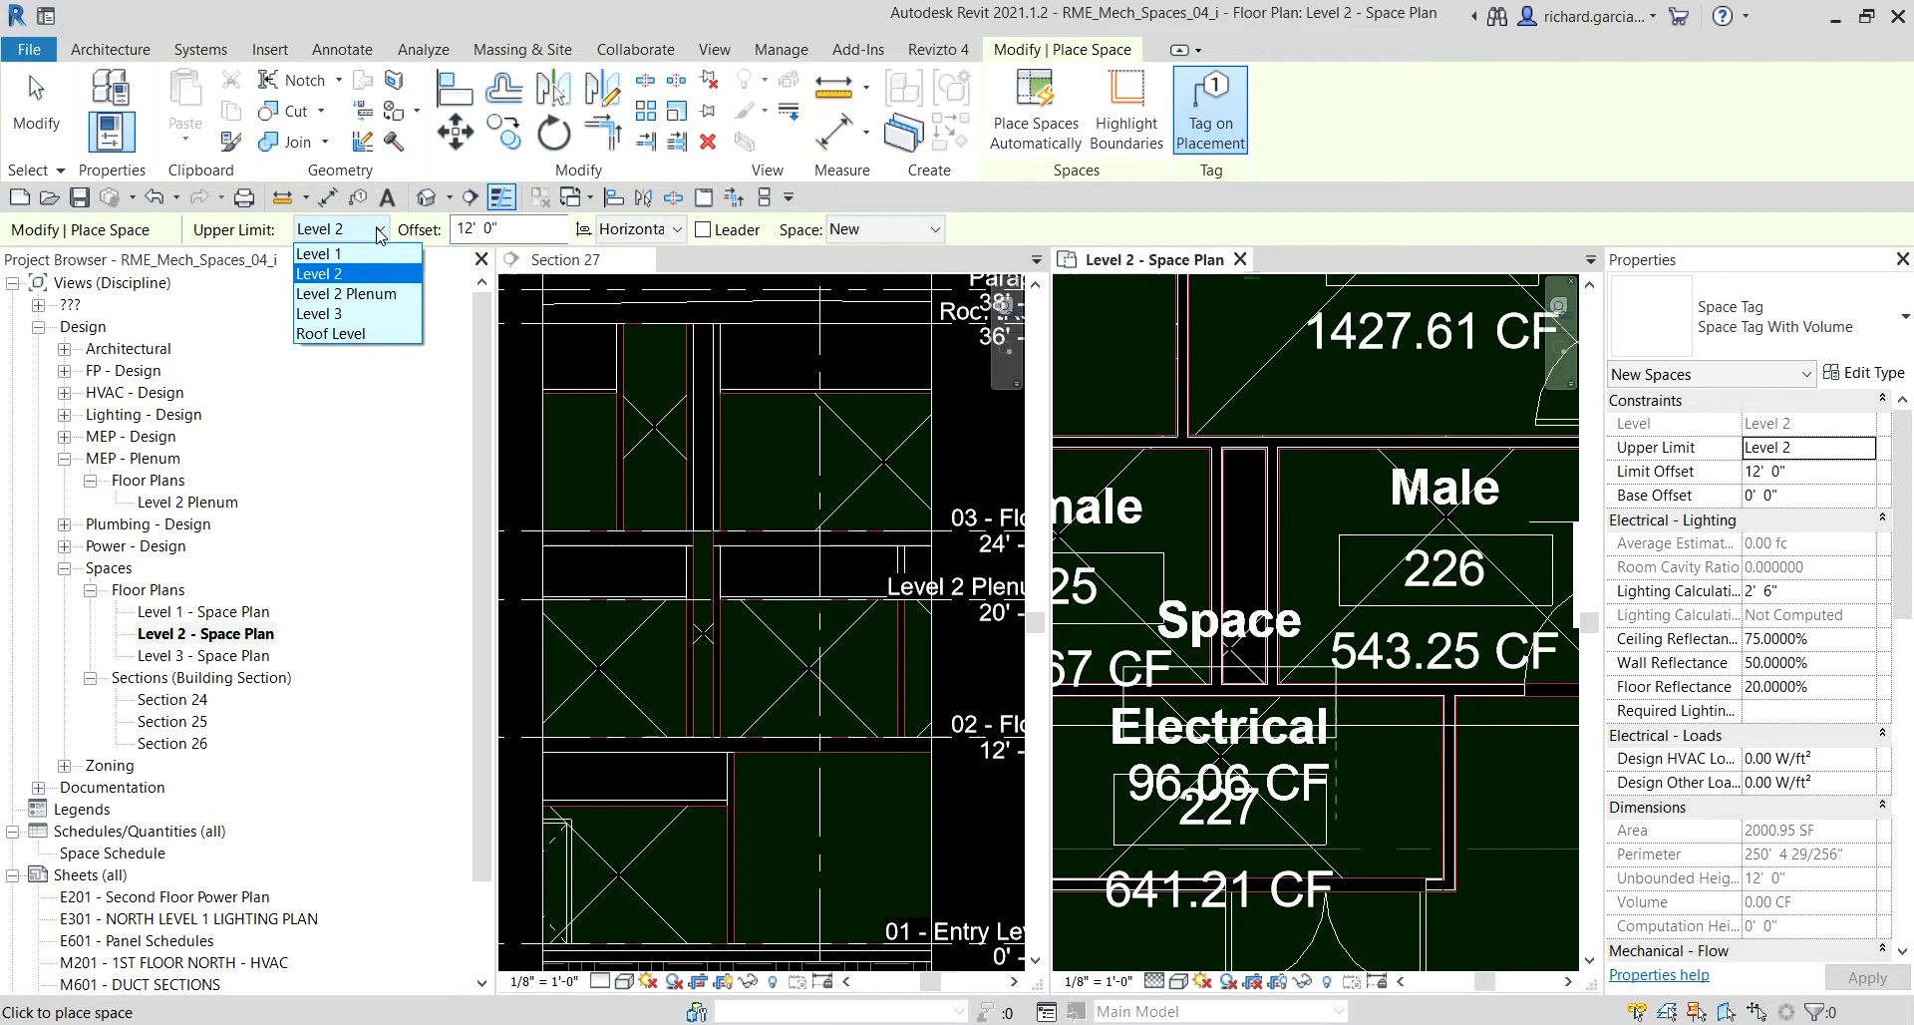
{"action": "left_click", "coordinate": [337, 315]}
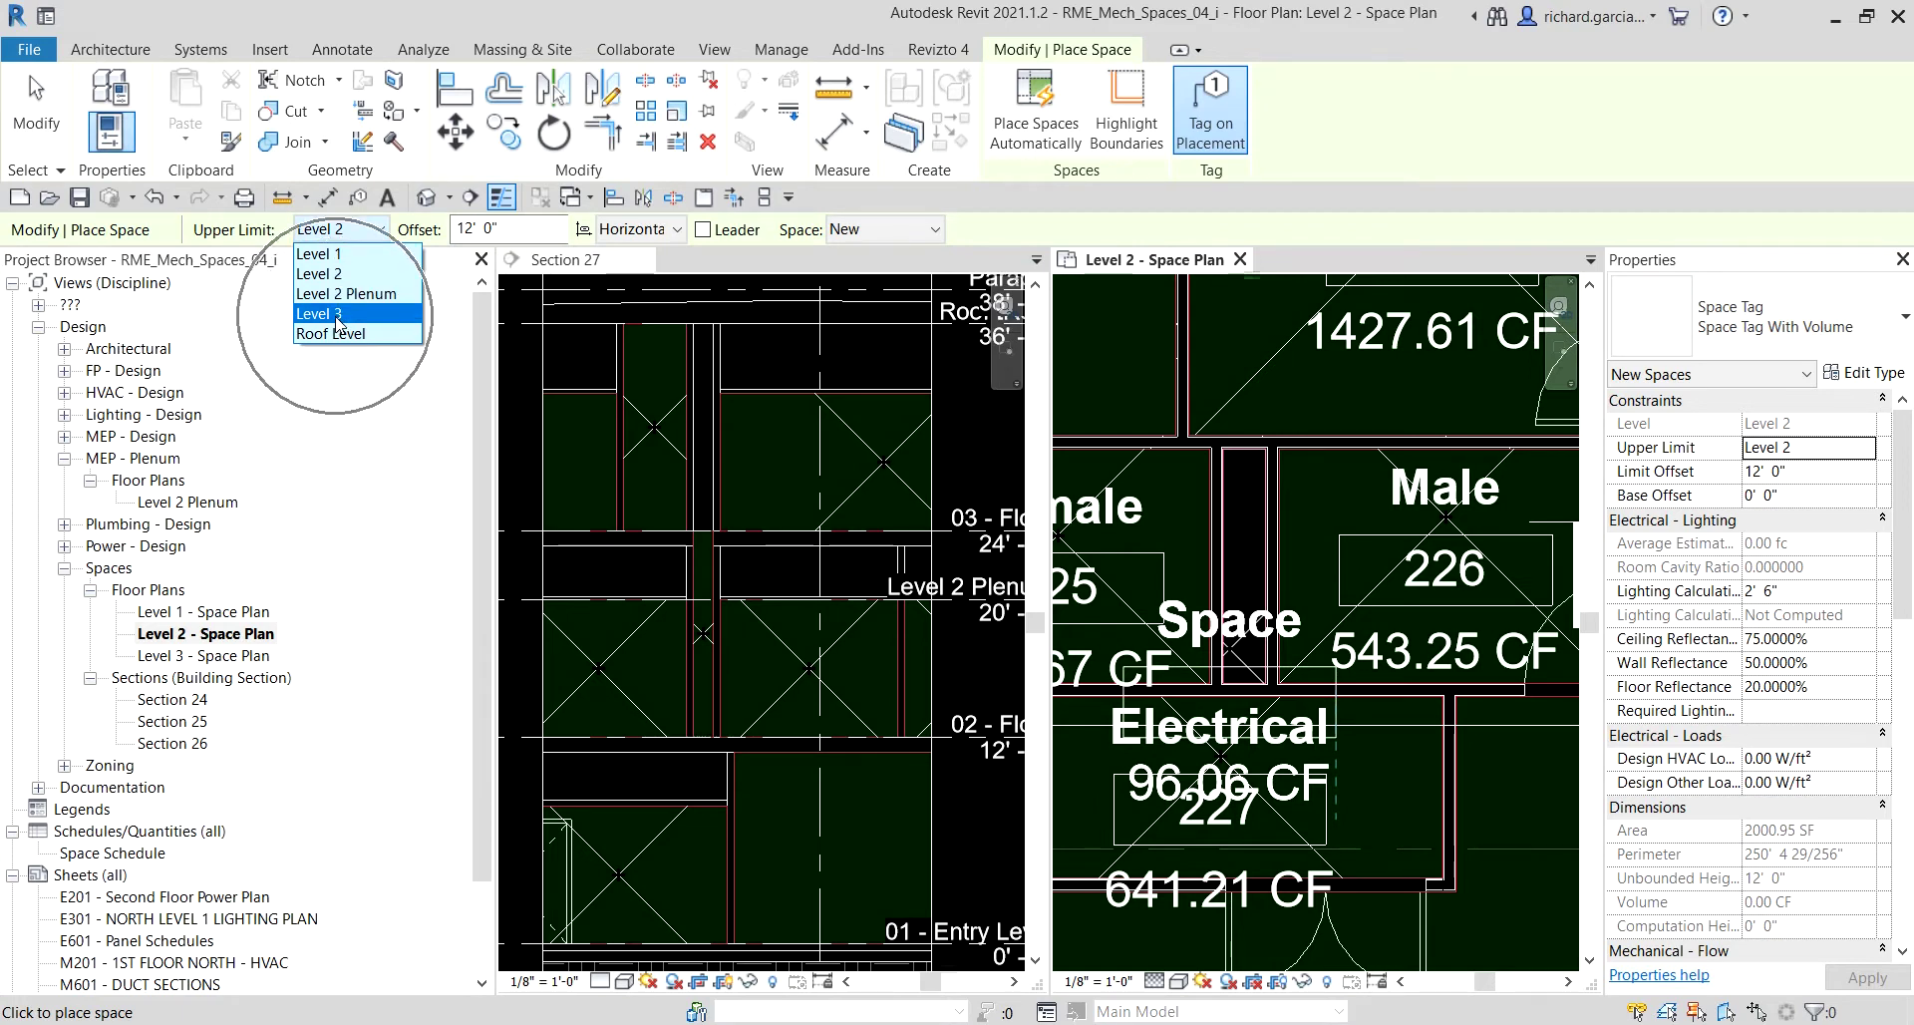
{"action": "left_click", "coordinate": [518, 229]}
{"action": "left_click_drag", "start_coordinate": [517, 230], "coordinate": [454, 229]}
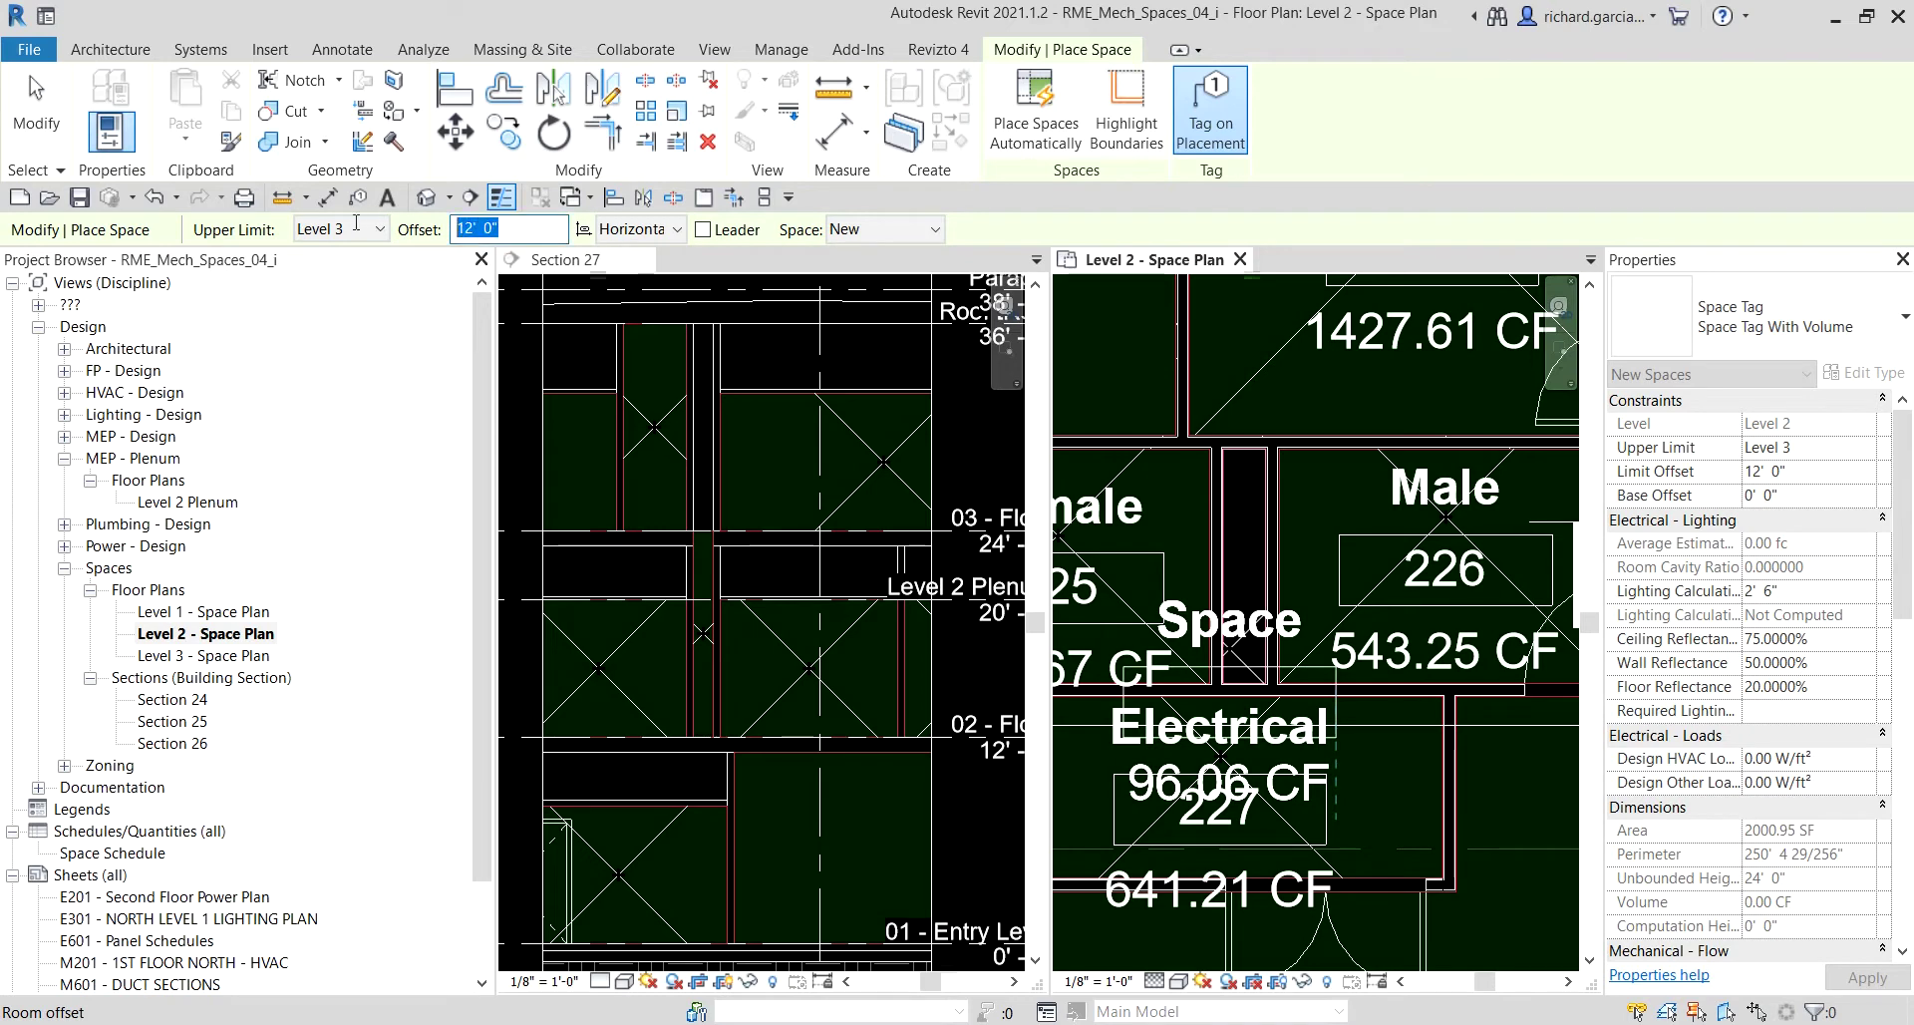
{"action": "type", "text": "0"}
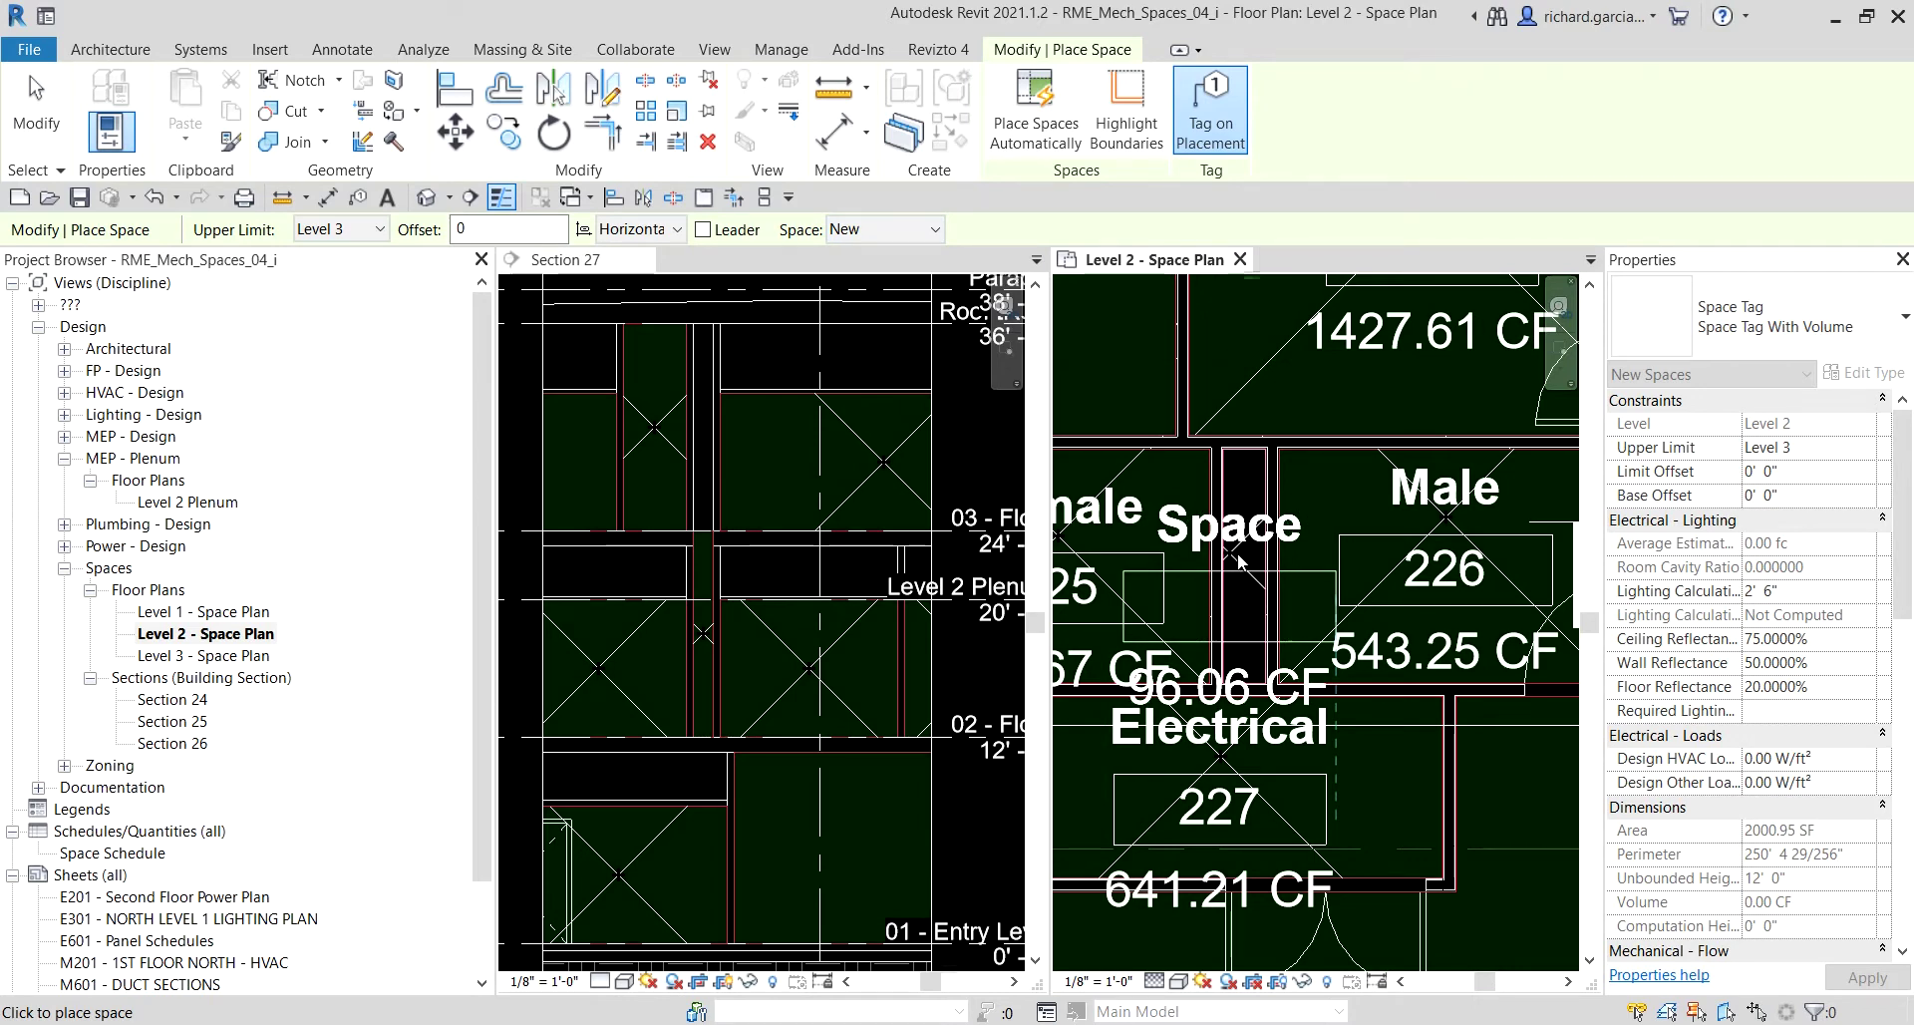
{"action": "left_click", "coordinate": [1239, 560]}
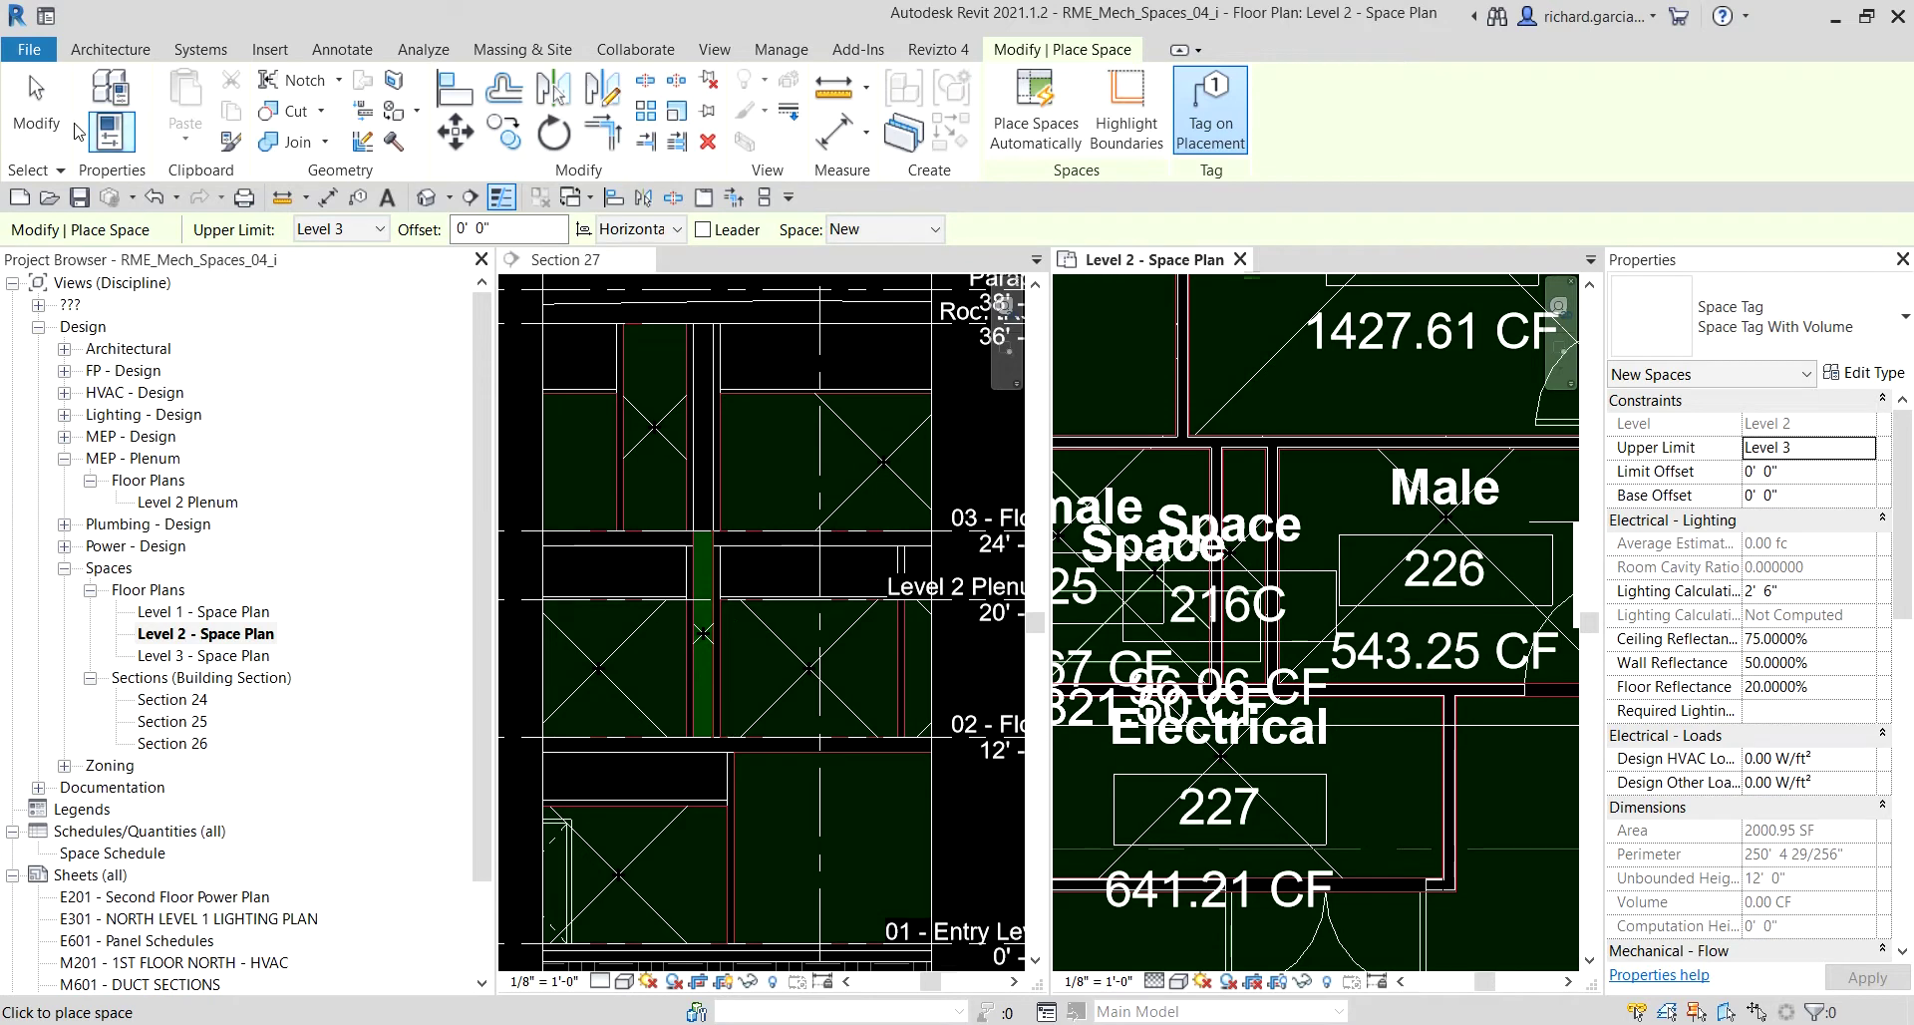
{"action": "left_click", "coordinate": [34, 118]}
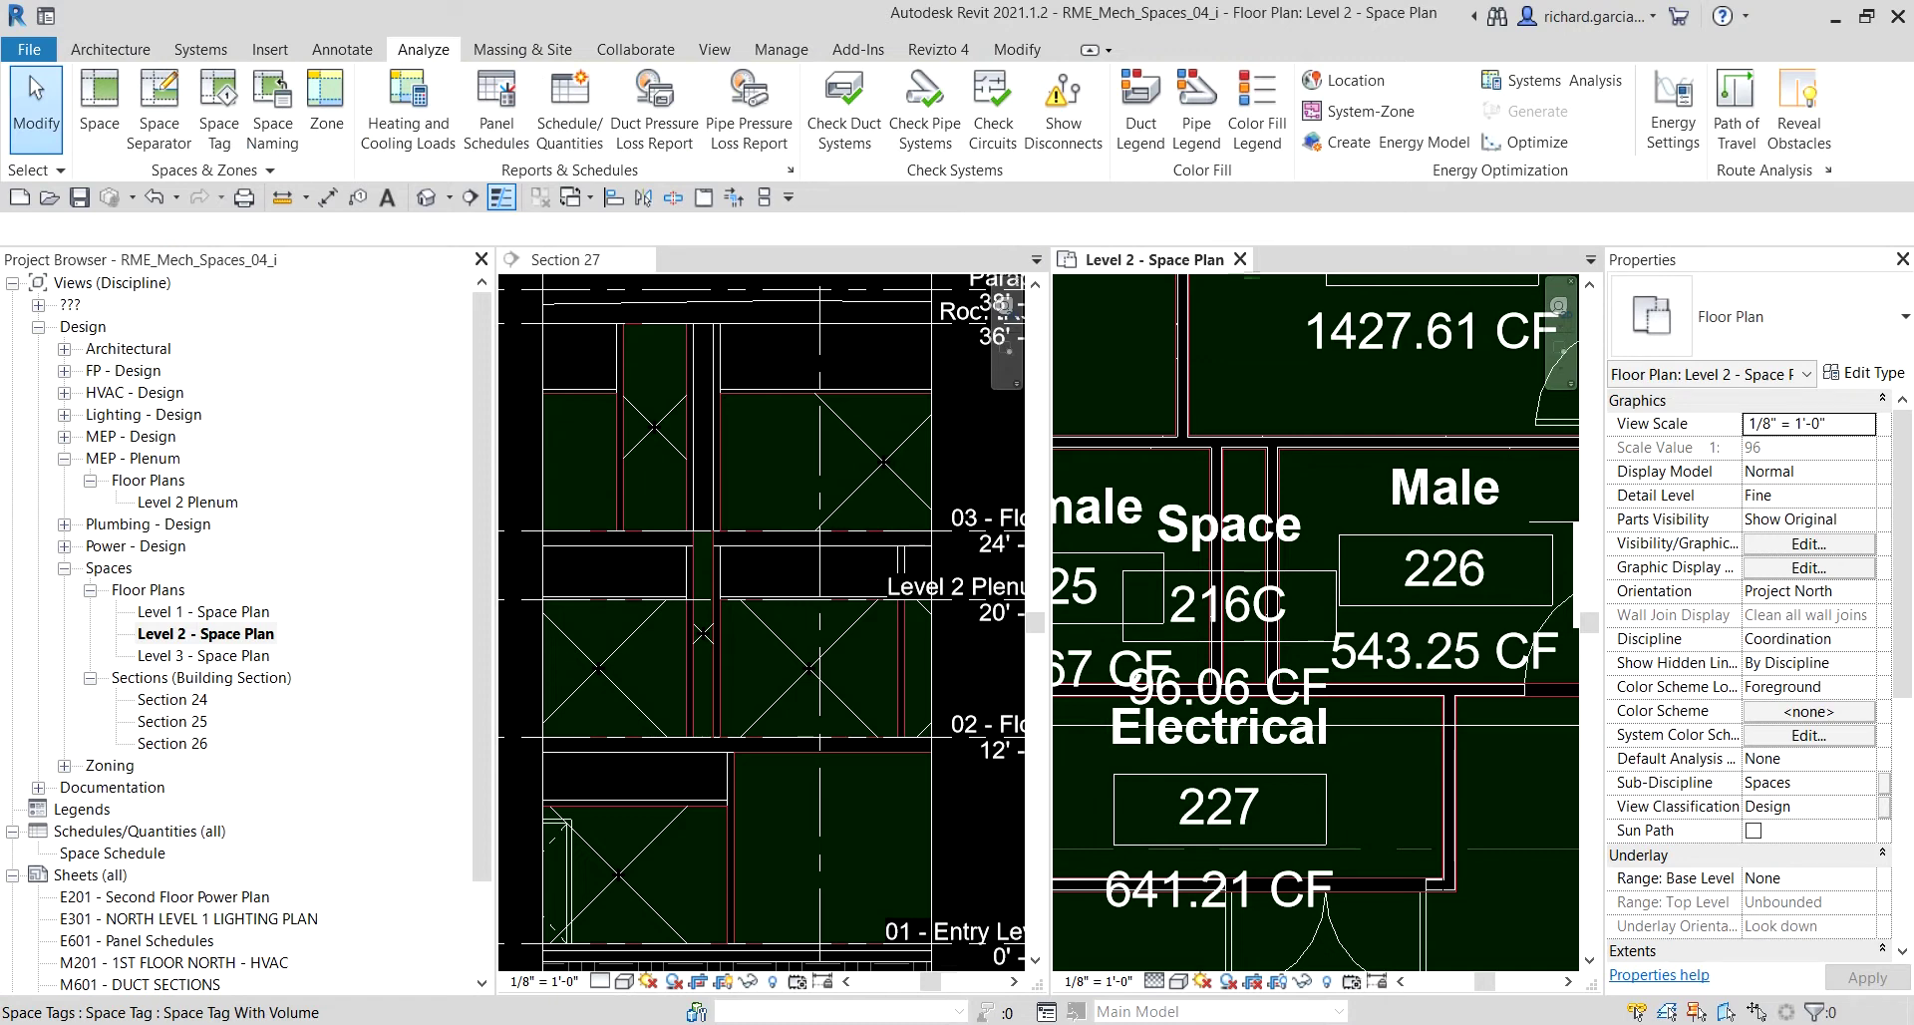
Select space 216C in Section 27 and rename it Chase.
{"action": "left_click", "coordinate": [724, 599]}
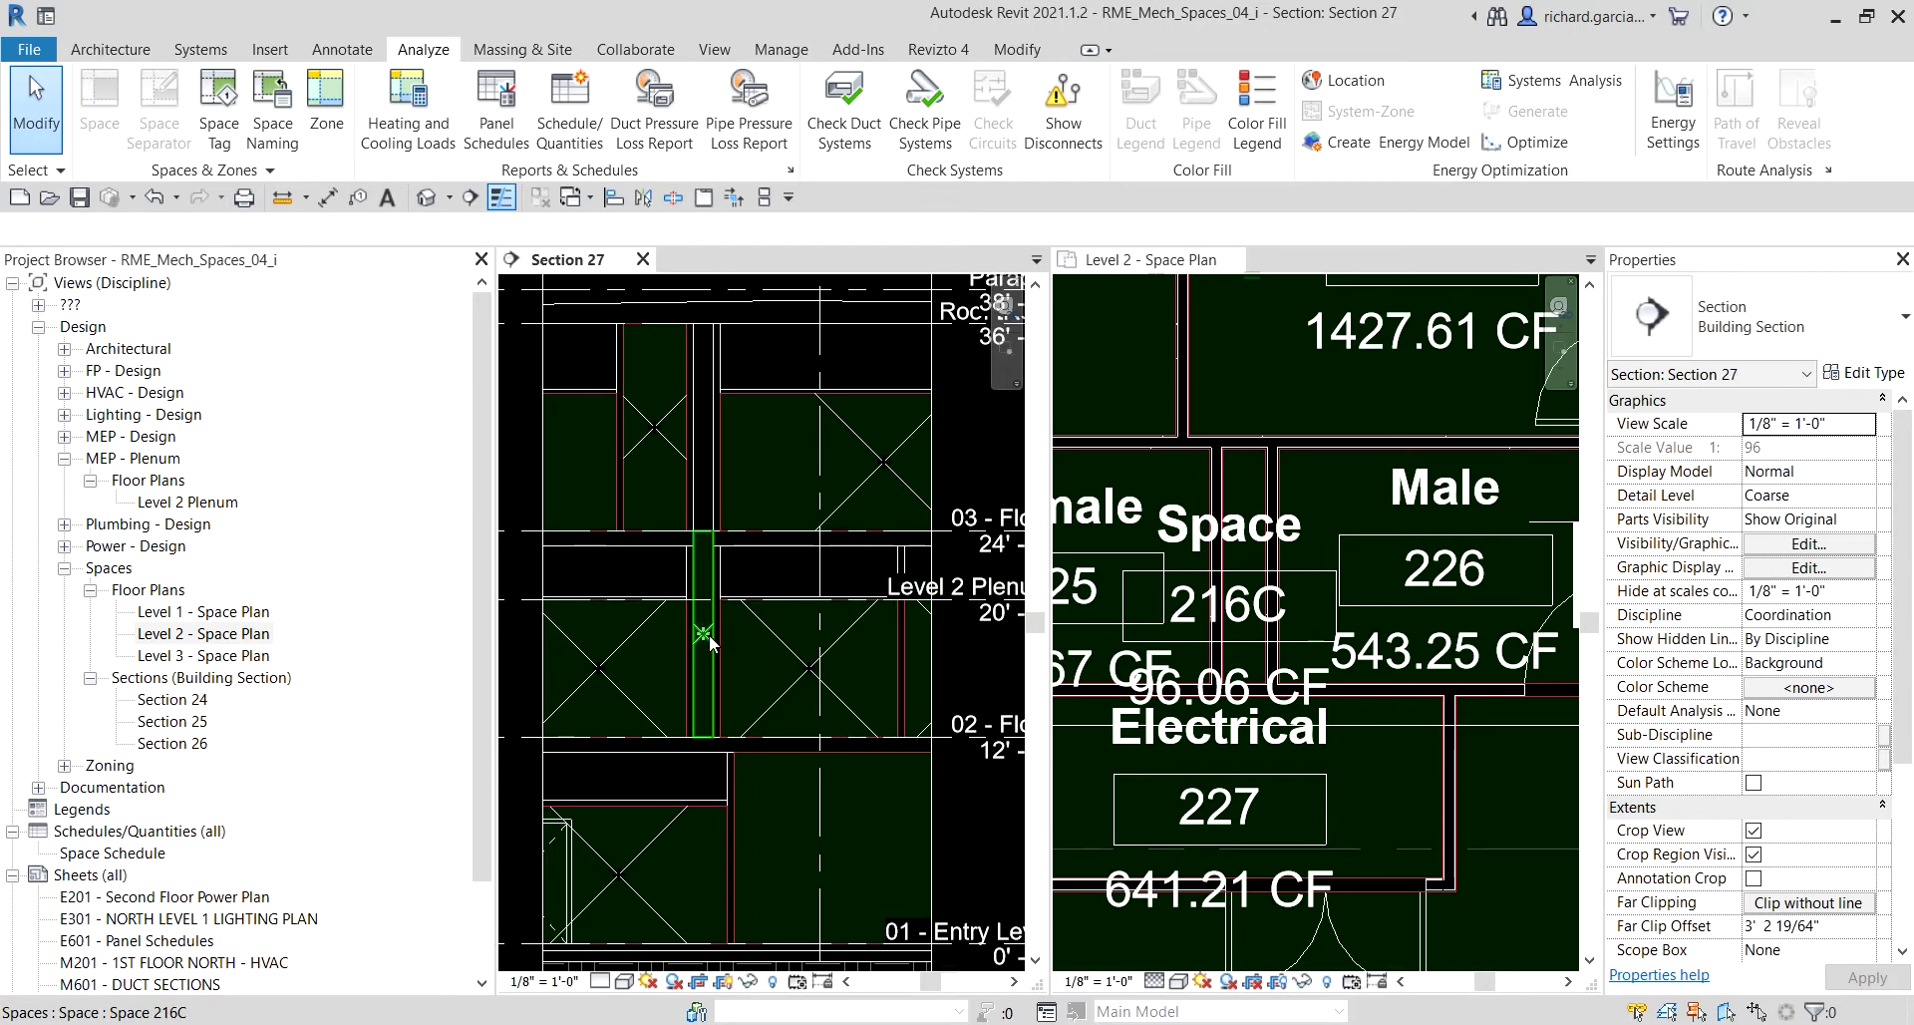
{"action": "scroll", "coordinate": [708, 637], "scroll_direction": "up", "scroll_amount": 5}
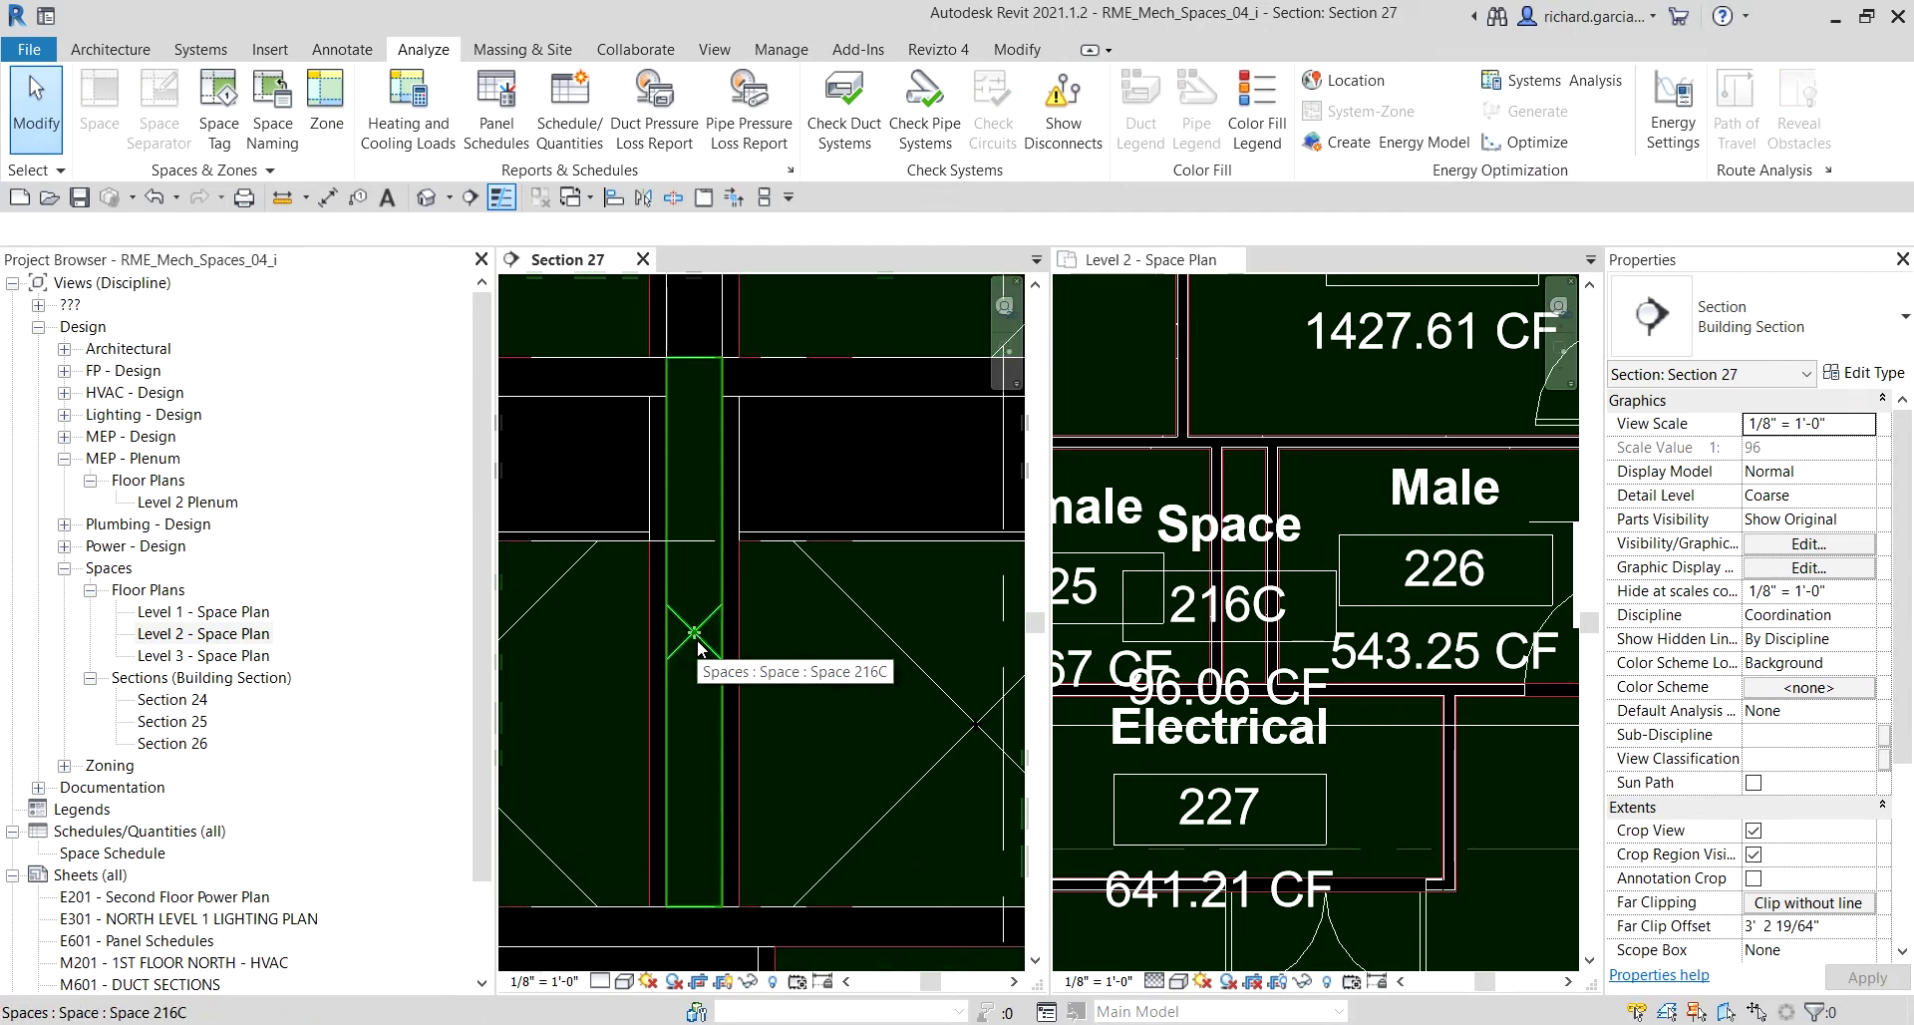
{"action": "left_click", "coordinate": [697, 640]}
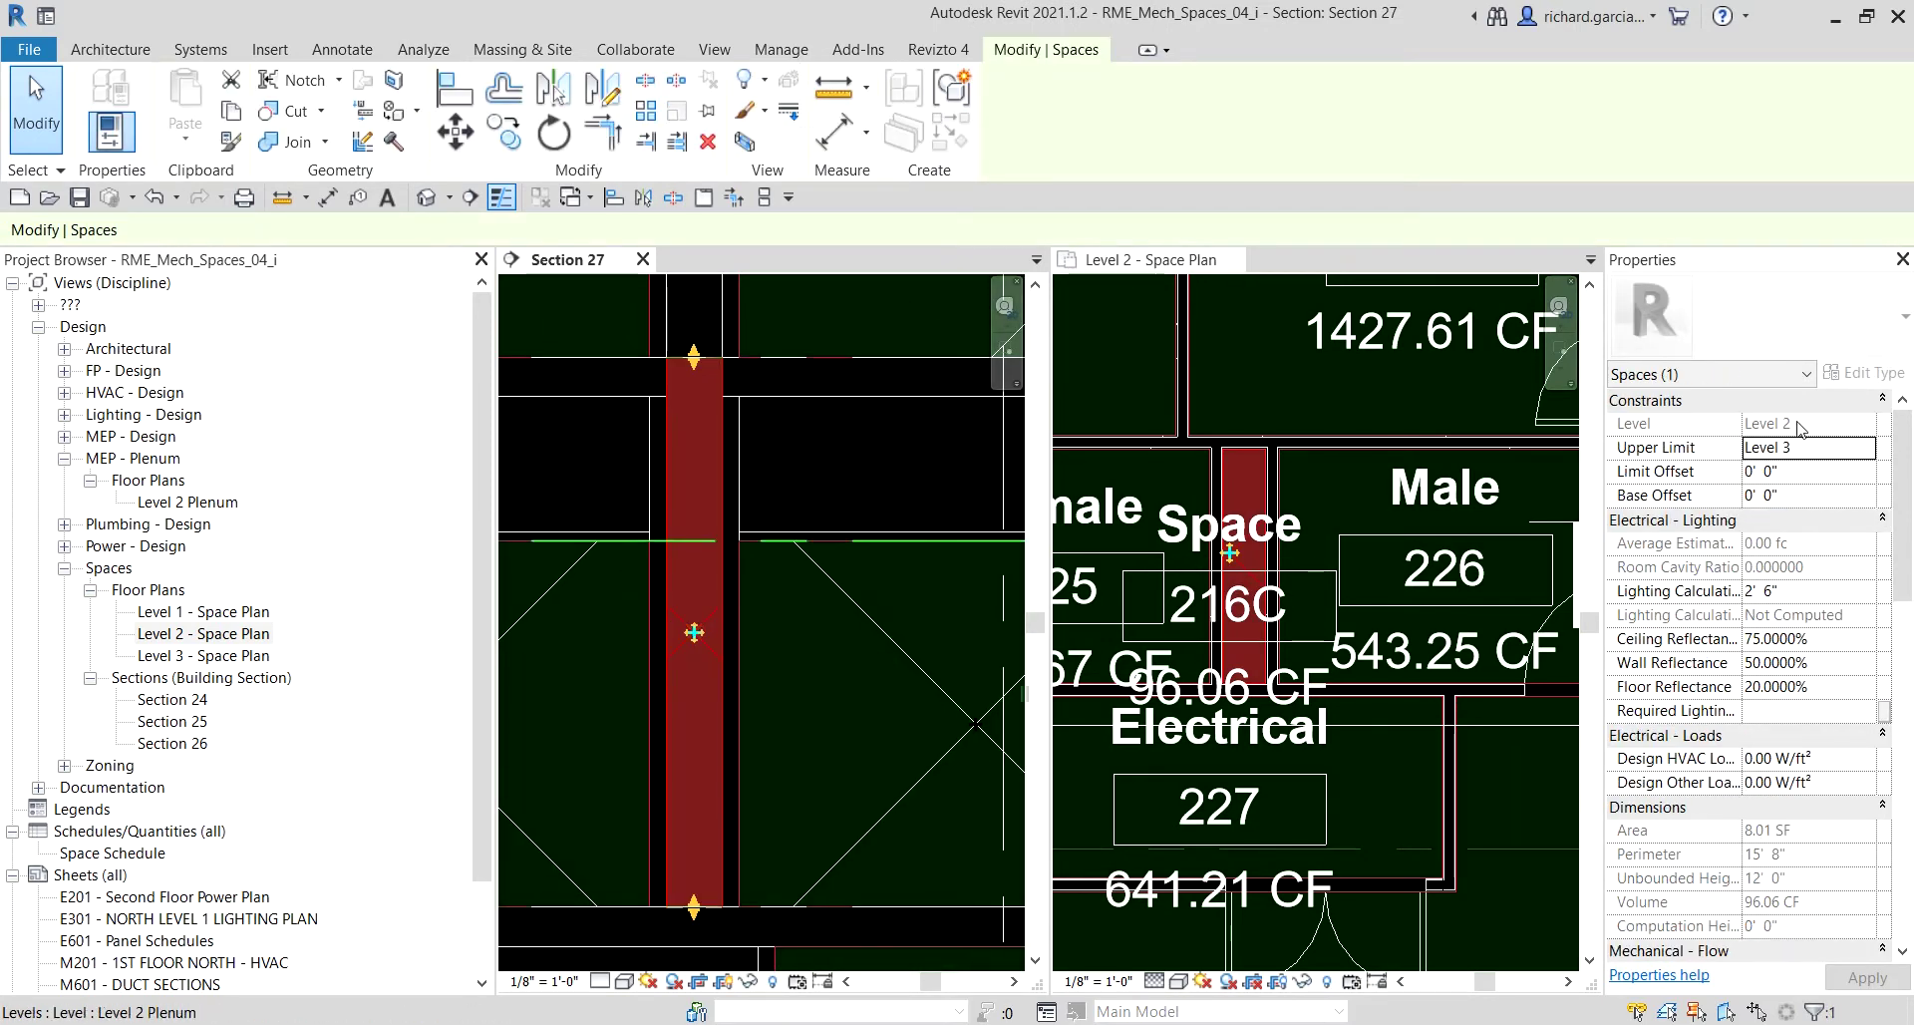
{"action": "scroll", "coordinate": [1804, 698], "scroll_direction": "down", "scroll_amount": 9}
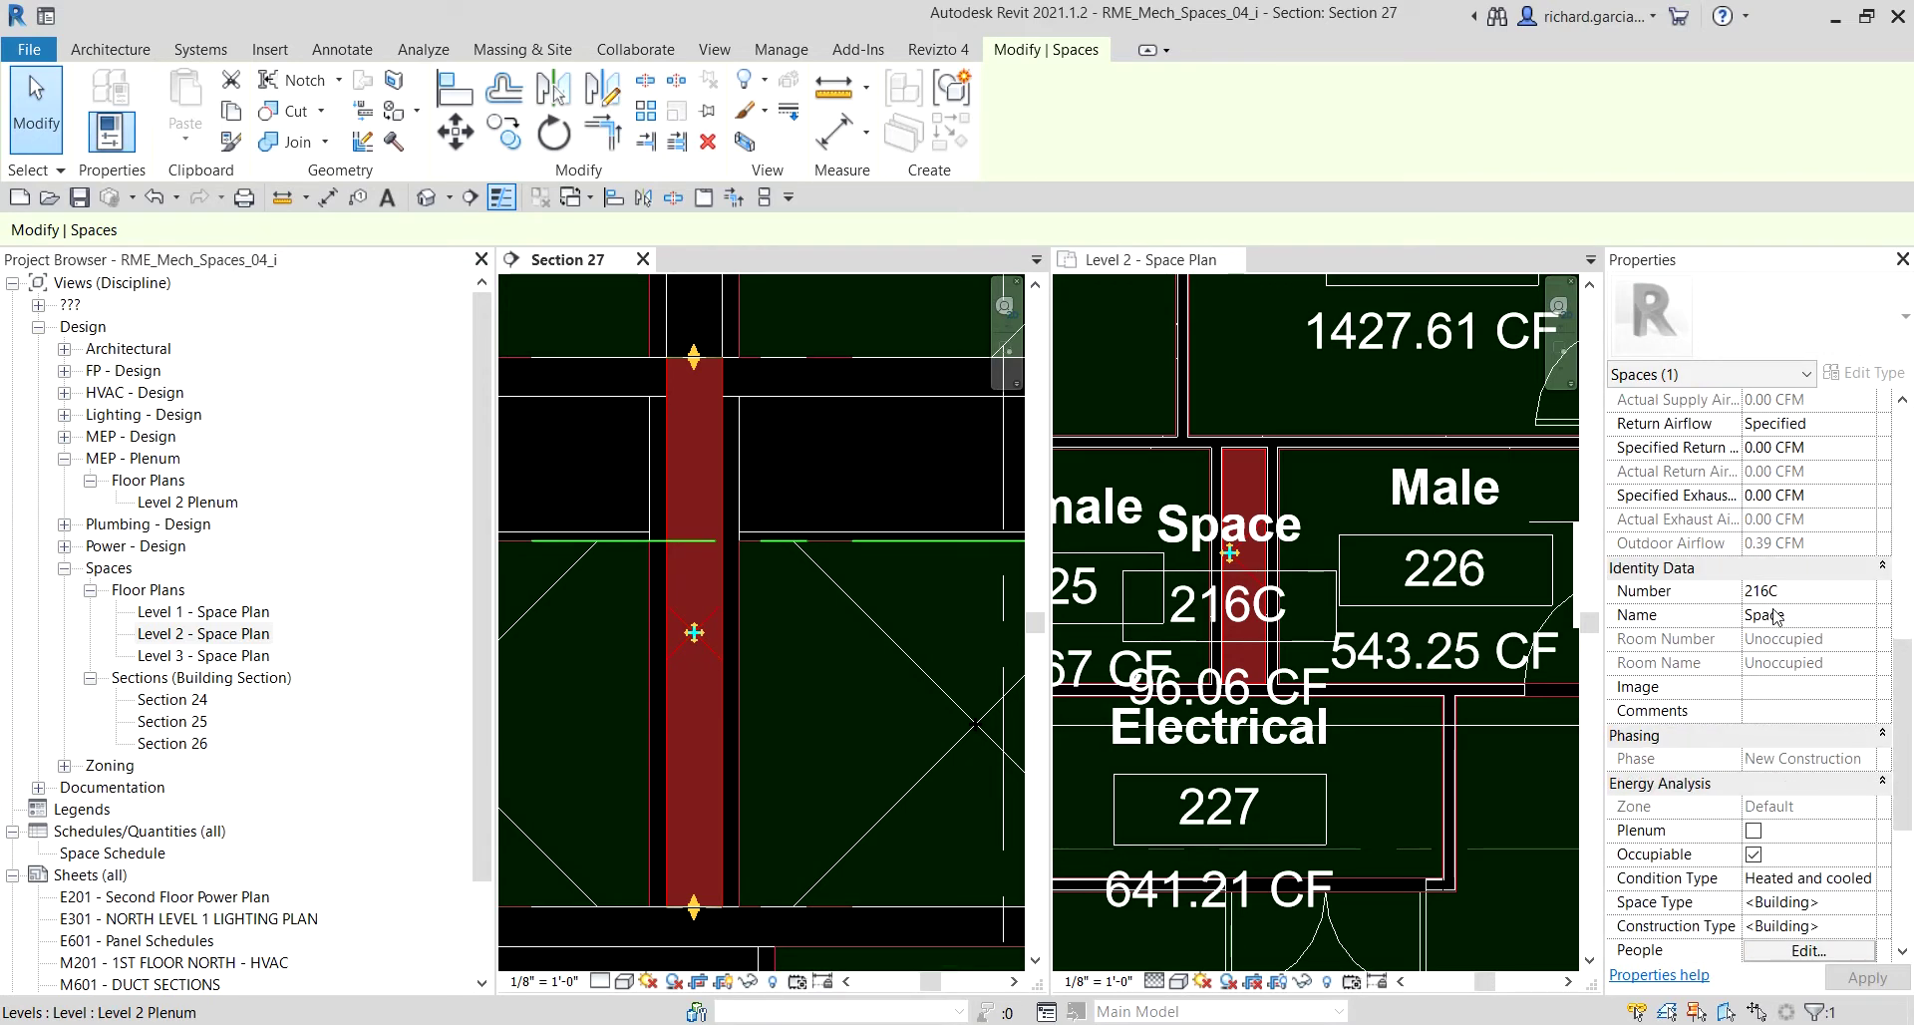
{"action": "left_click", "coordinate": [1796, 620]}
{"action": "left_click", "coordinate": [1795, 612]}
{"action": "key", "text": "BackSpace"}
{"action": "key", "text": "BackSpace"}
{"action": "key", "text": "BackSpace"}
{"action": "key", "text": "BackSpace"}
{"action": "key", "text": "BackSpace"}
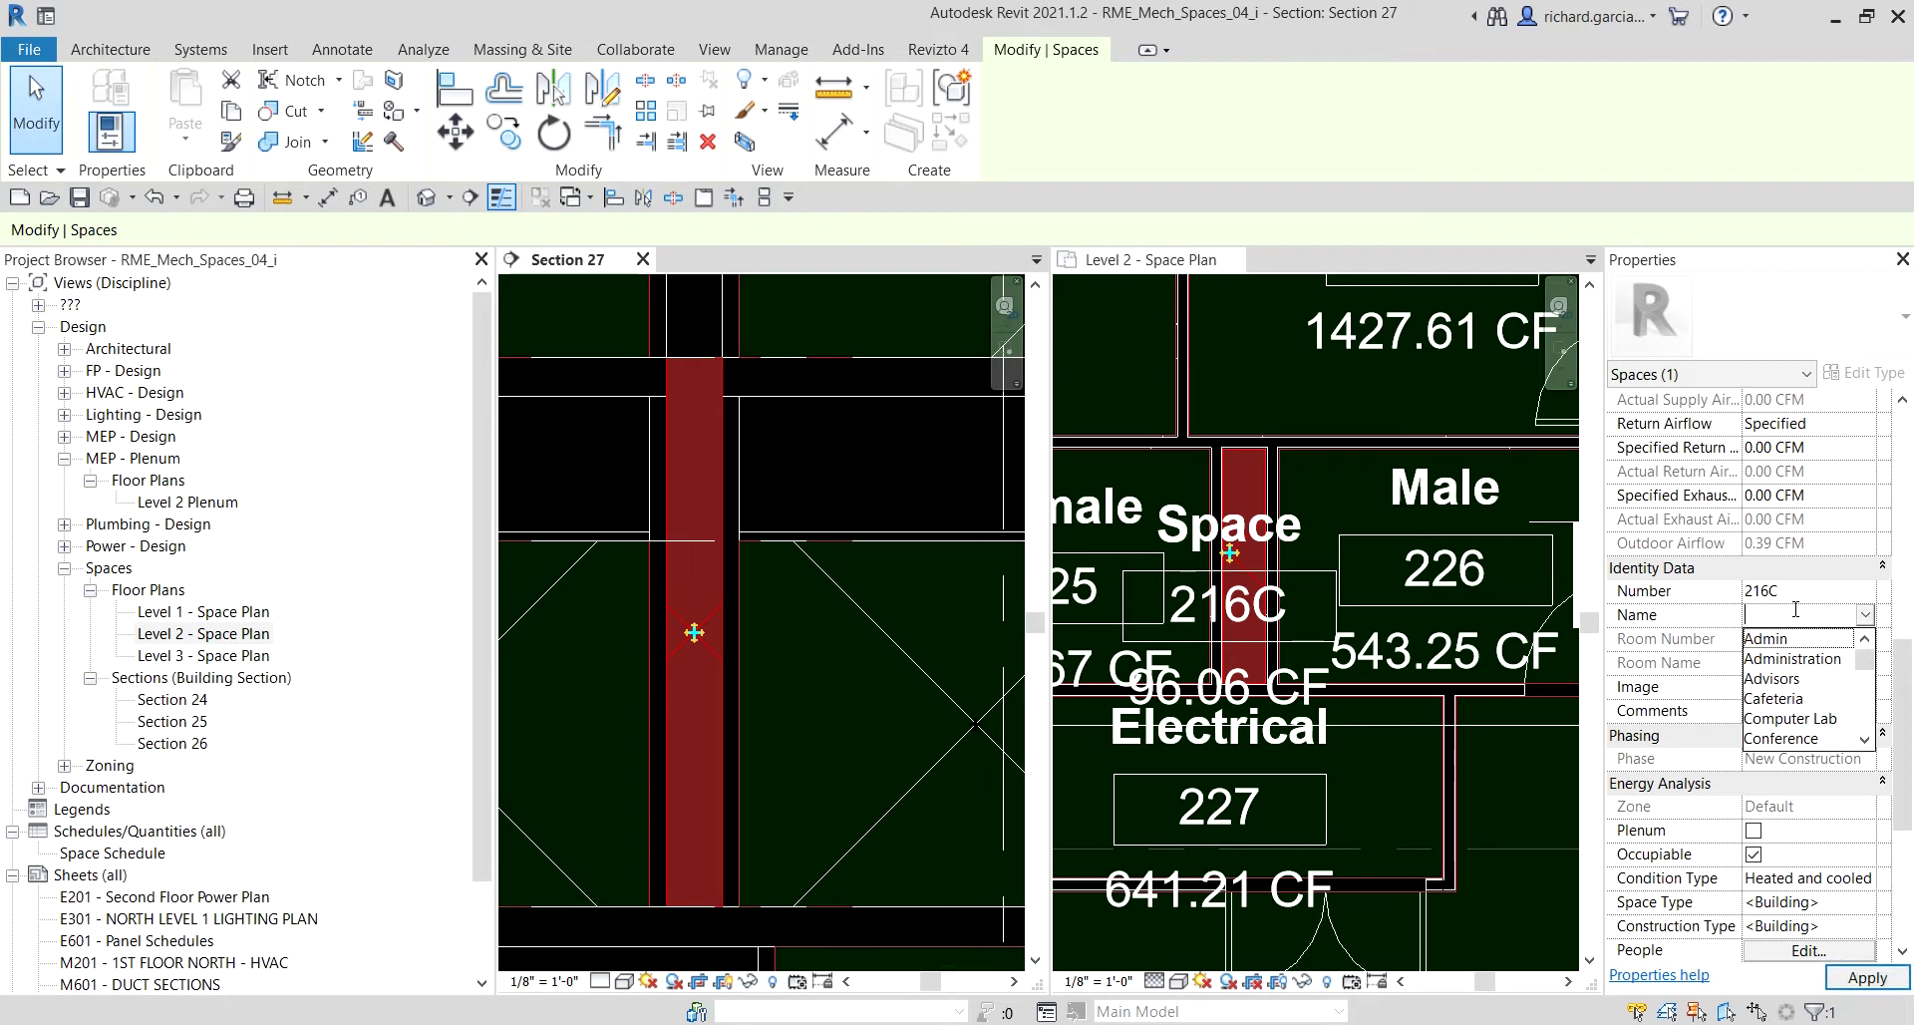
{"action": "type", "text": "Chase"}
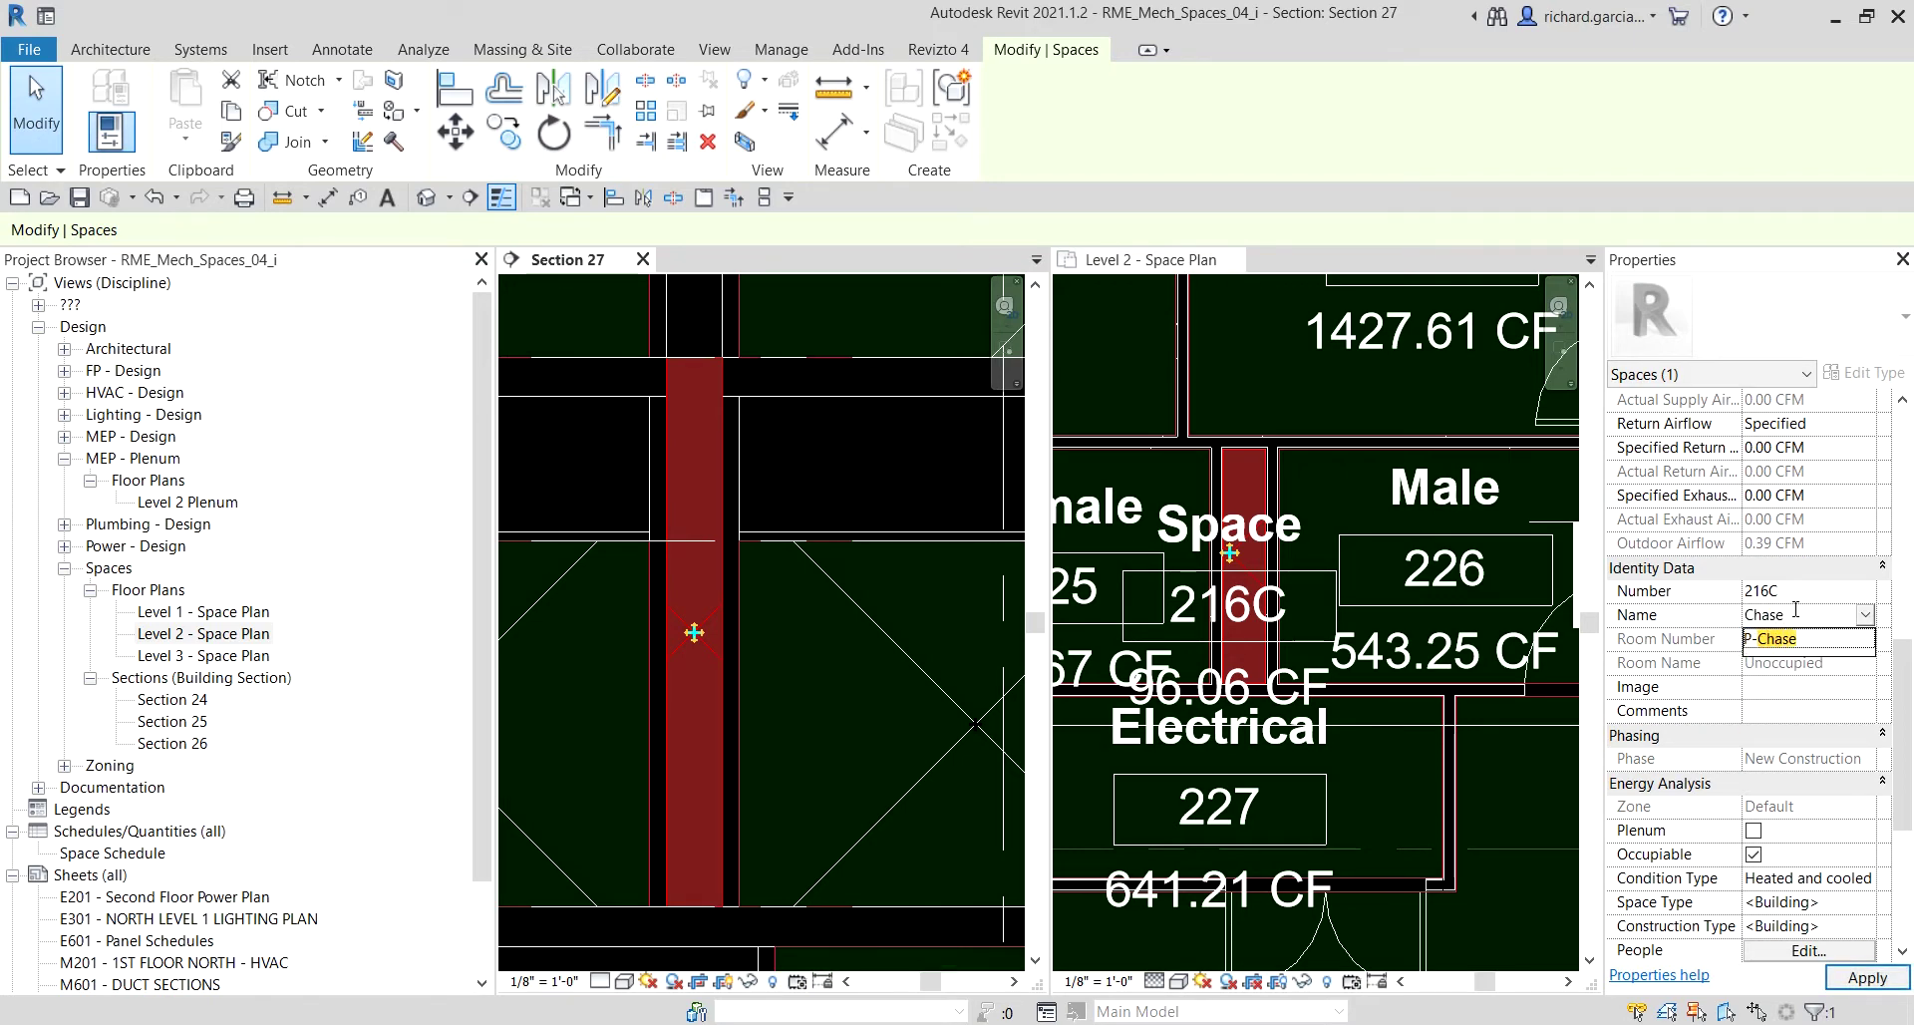
{"action": "key", "text": "Return"}
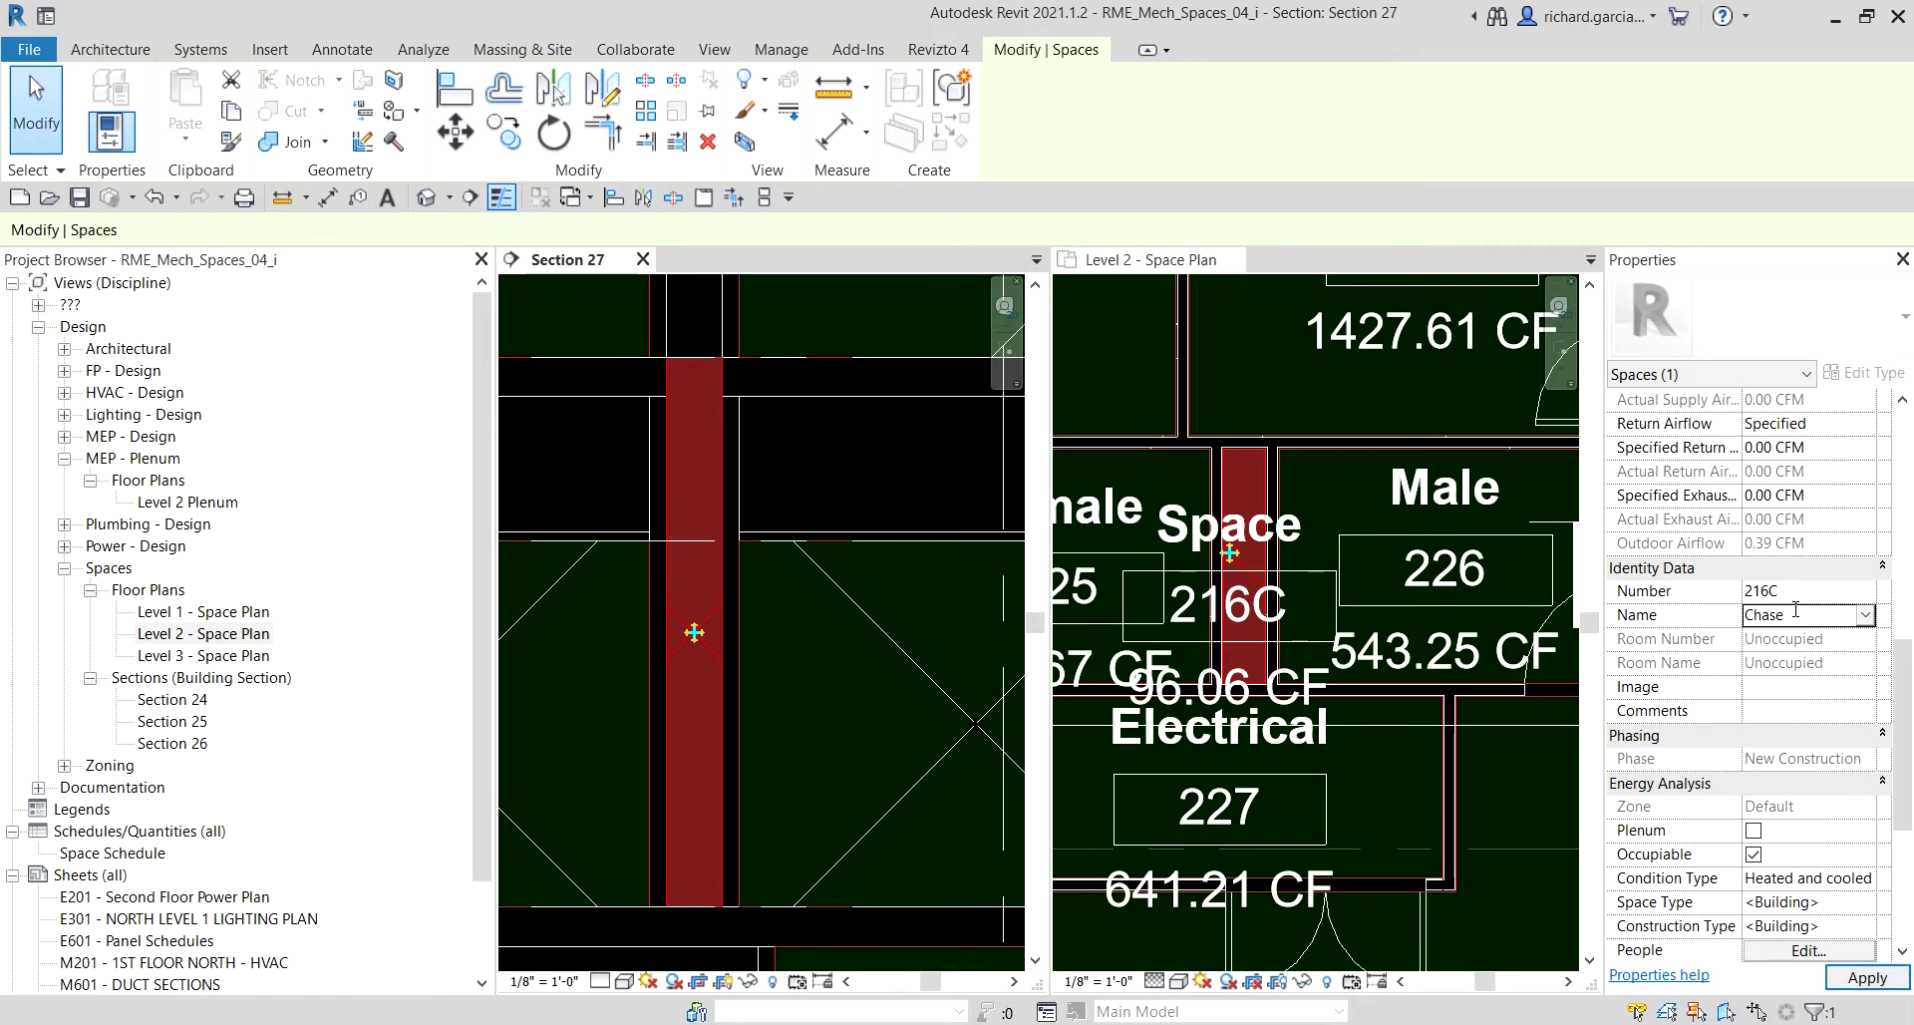
Renumber the space 225PC, apply the changes, and deselect it in the Level 2 plan.
{"action": "left_click", "coordinate": [1801, 594]}
{"action": "type", "text": "225P"}
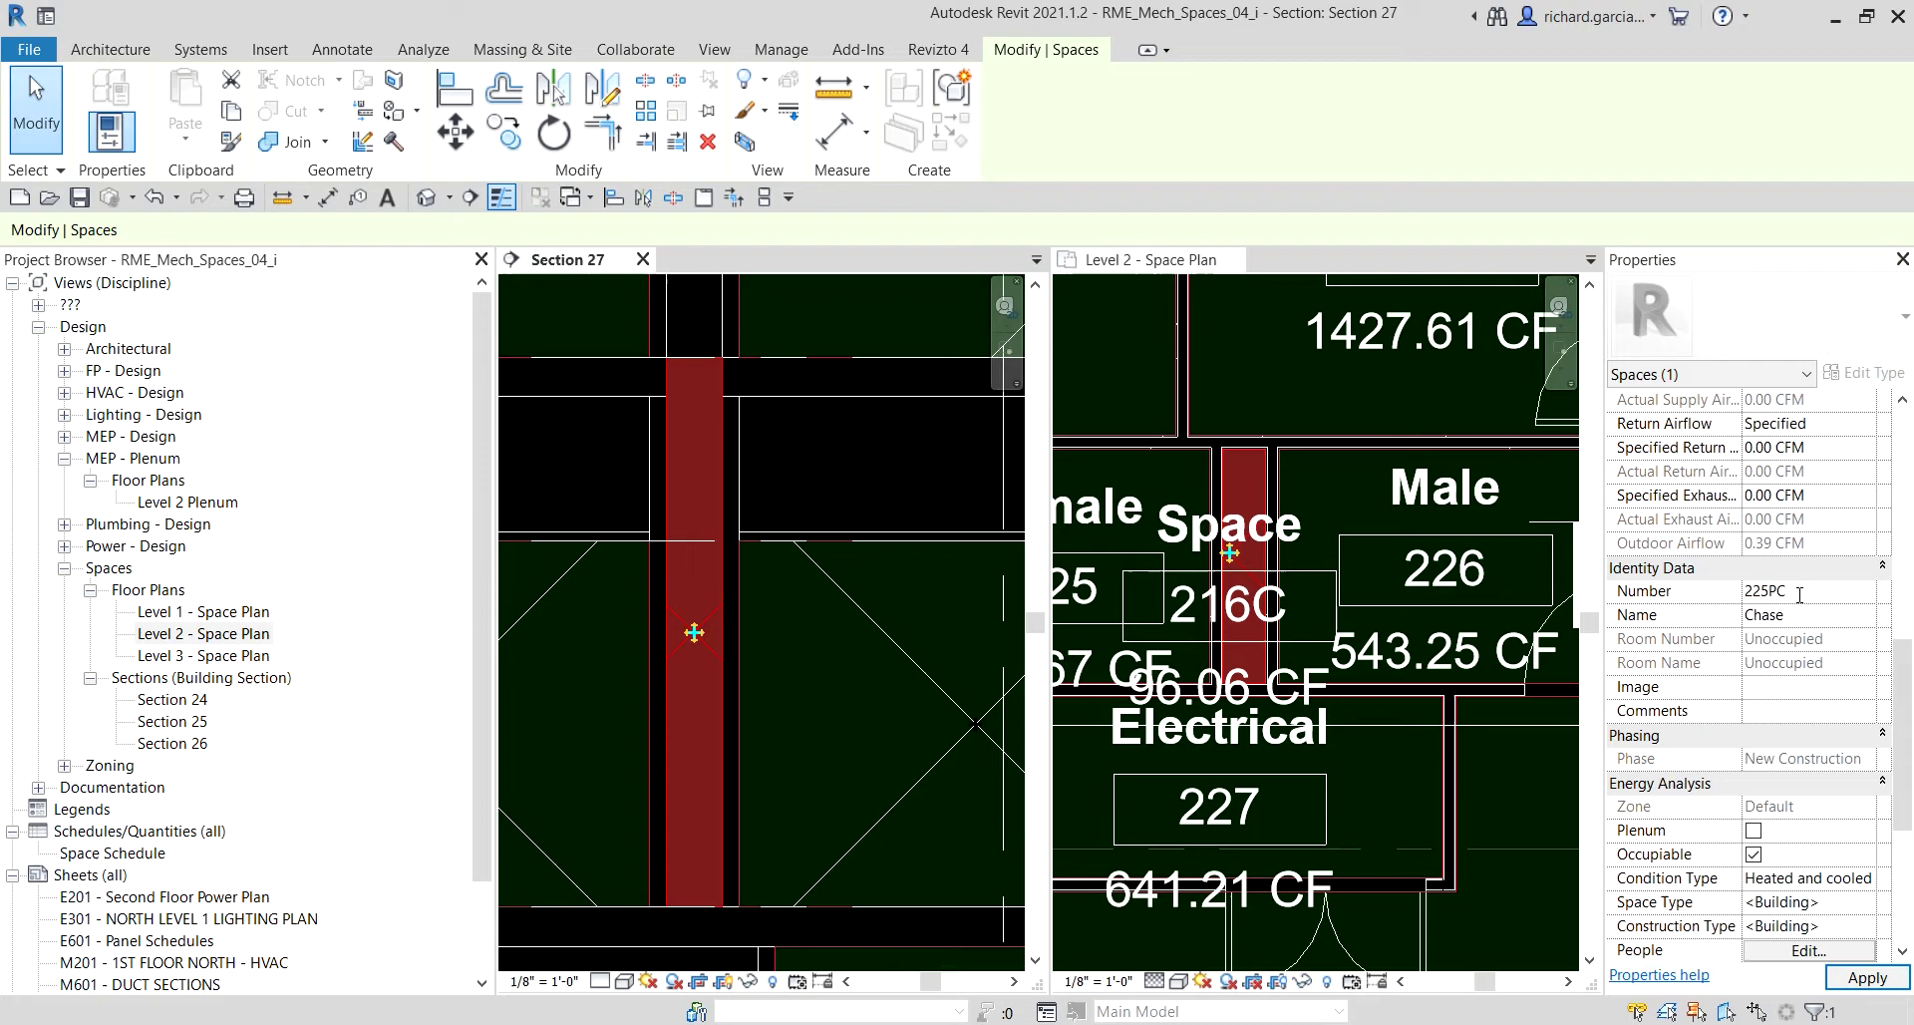
{"action": "left_click", "coordinate": [1801, 594]}
{"action": "left_click", "coordinate": [1867, 976]}
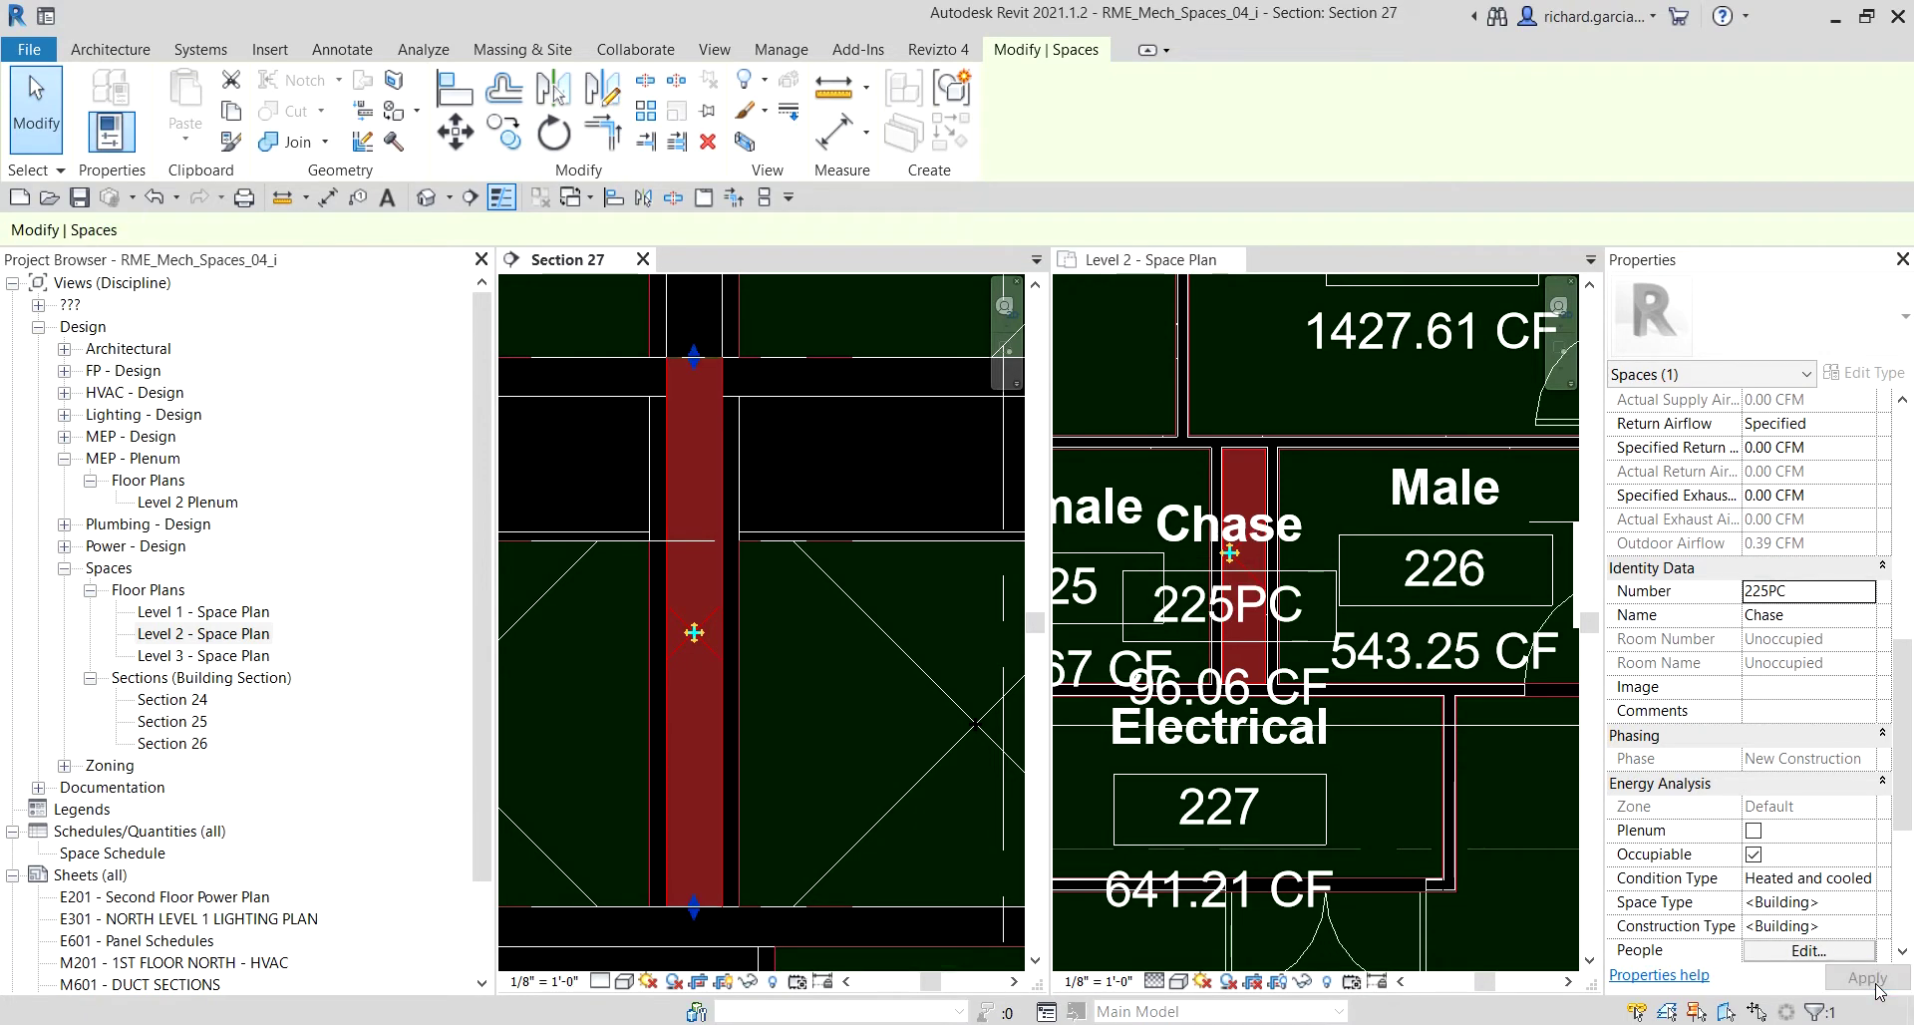
{"action": "scroll", "coordinate": [1251, 556], "scroll_direction": "down", "scroll_amount": 2}
{"action": "left_click", "coordinate": [1250, 558]}
{"action": "key", "text": "Escape"}
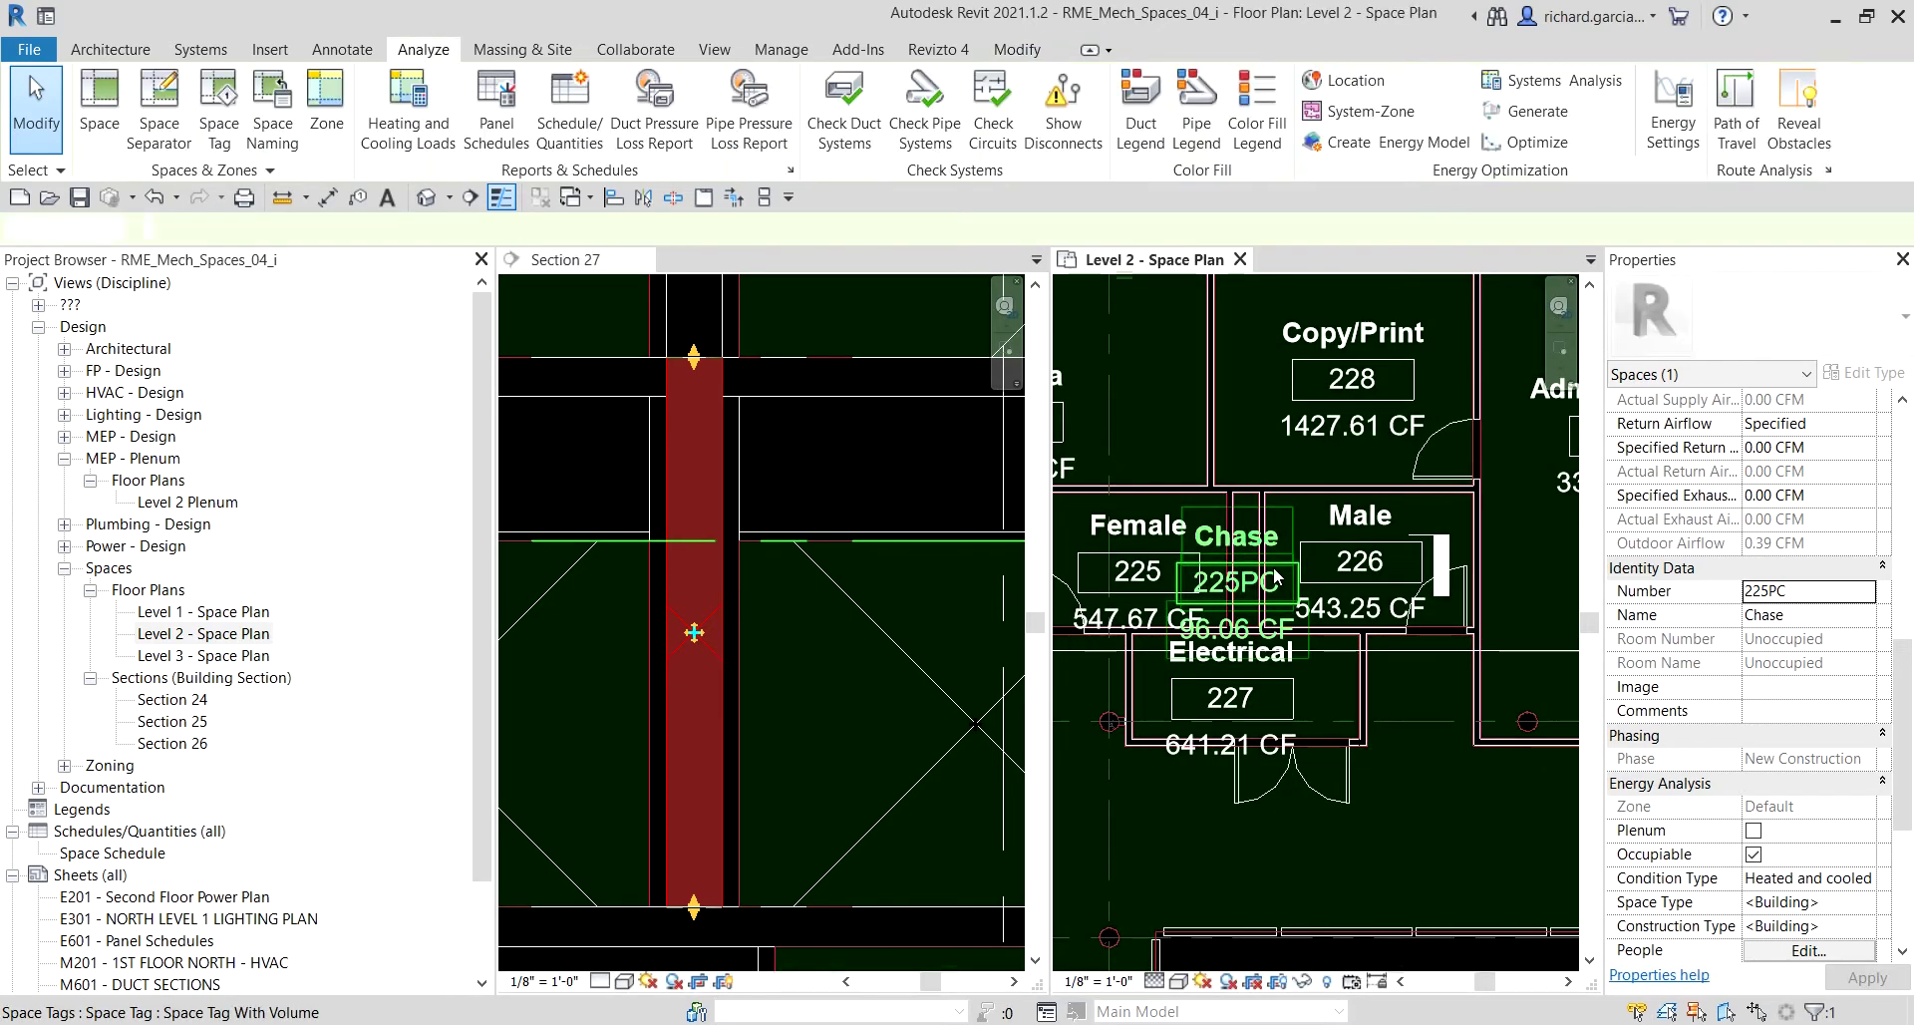
Try moving the Chase 225PC tag, cancelling the outside-space warning so it stays in the shaft.
{"action": "scroll", "coordinate": [1241, 512], "scroll_direction": "up", "scroll_amount": 3}
{"action": "left_click", "coordinate": [1282, 582]}
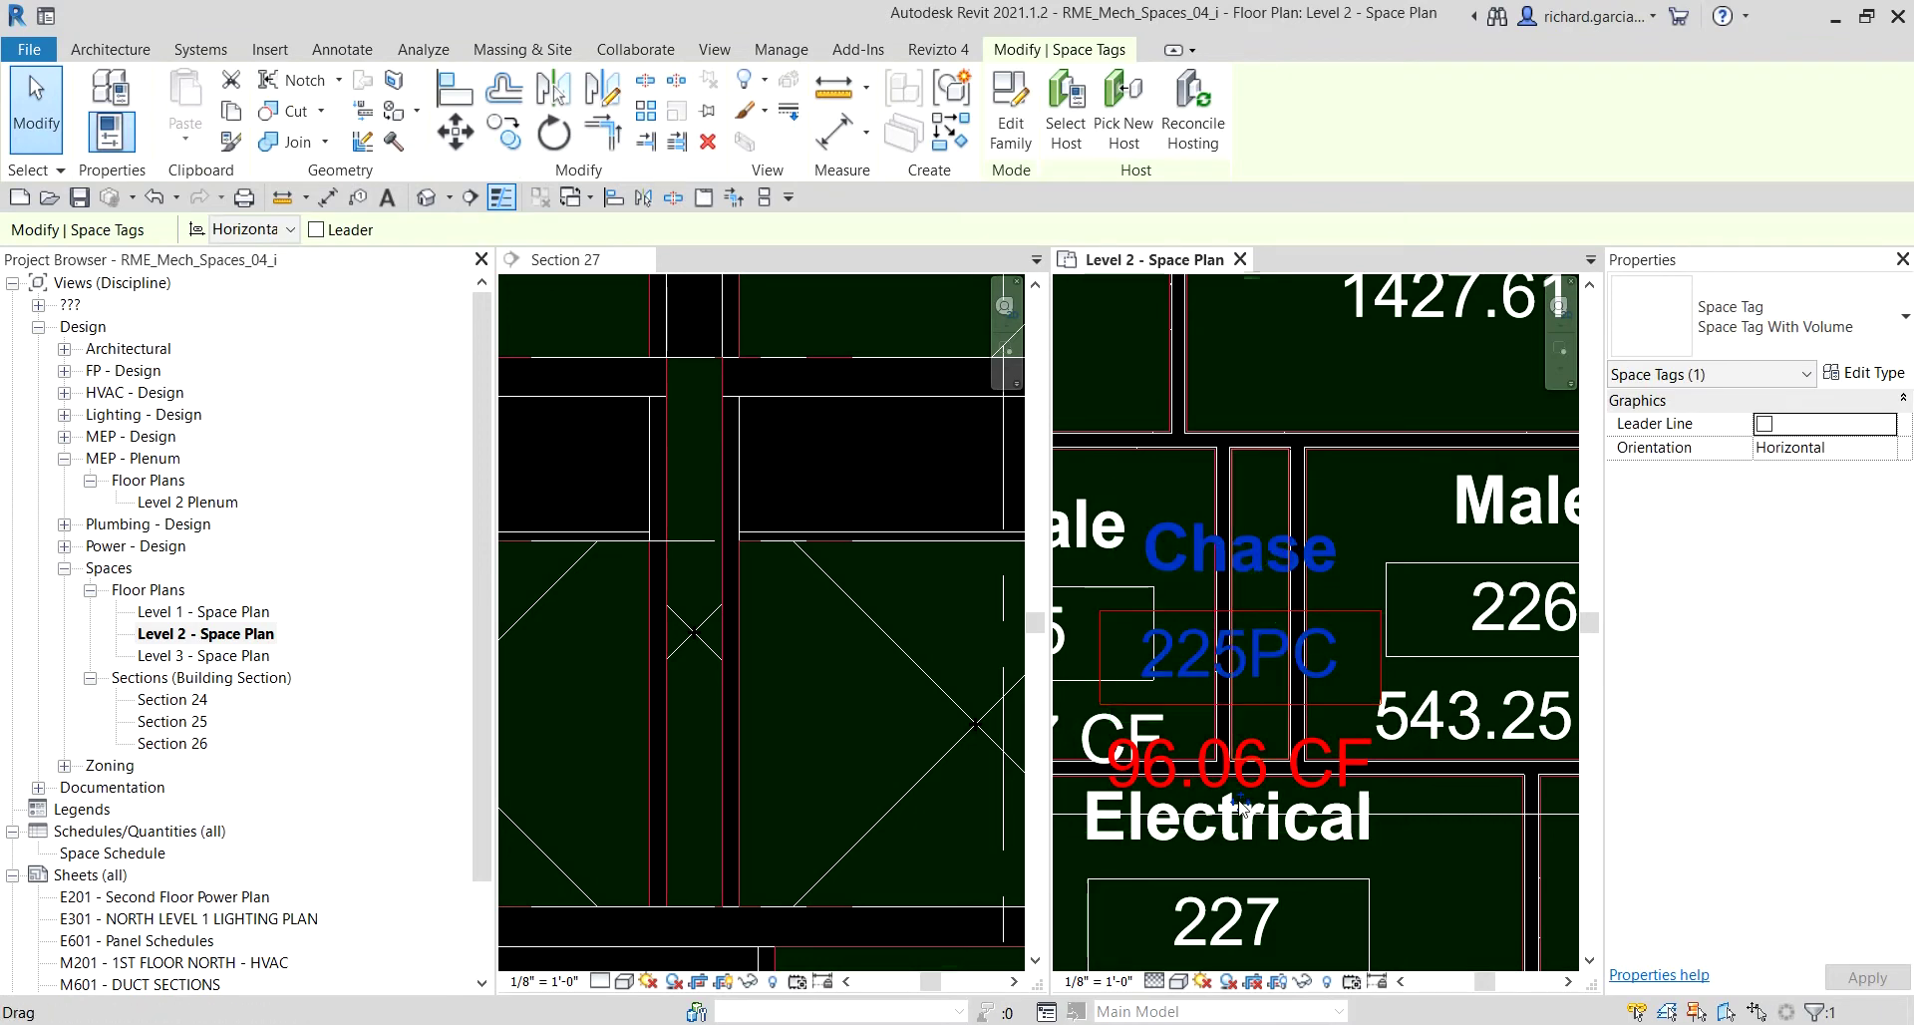
{"action": "left_click_drag", "start_coordinate": [1144, 377], "coordinate": [1230, 551]}
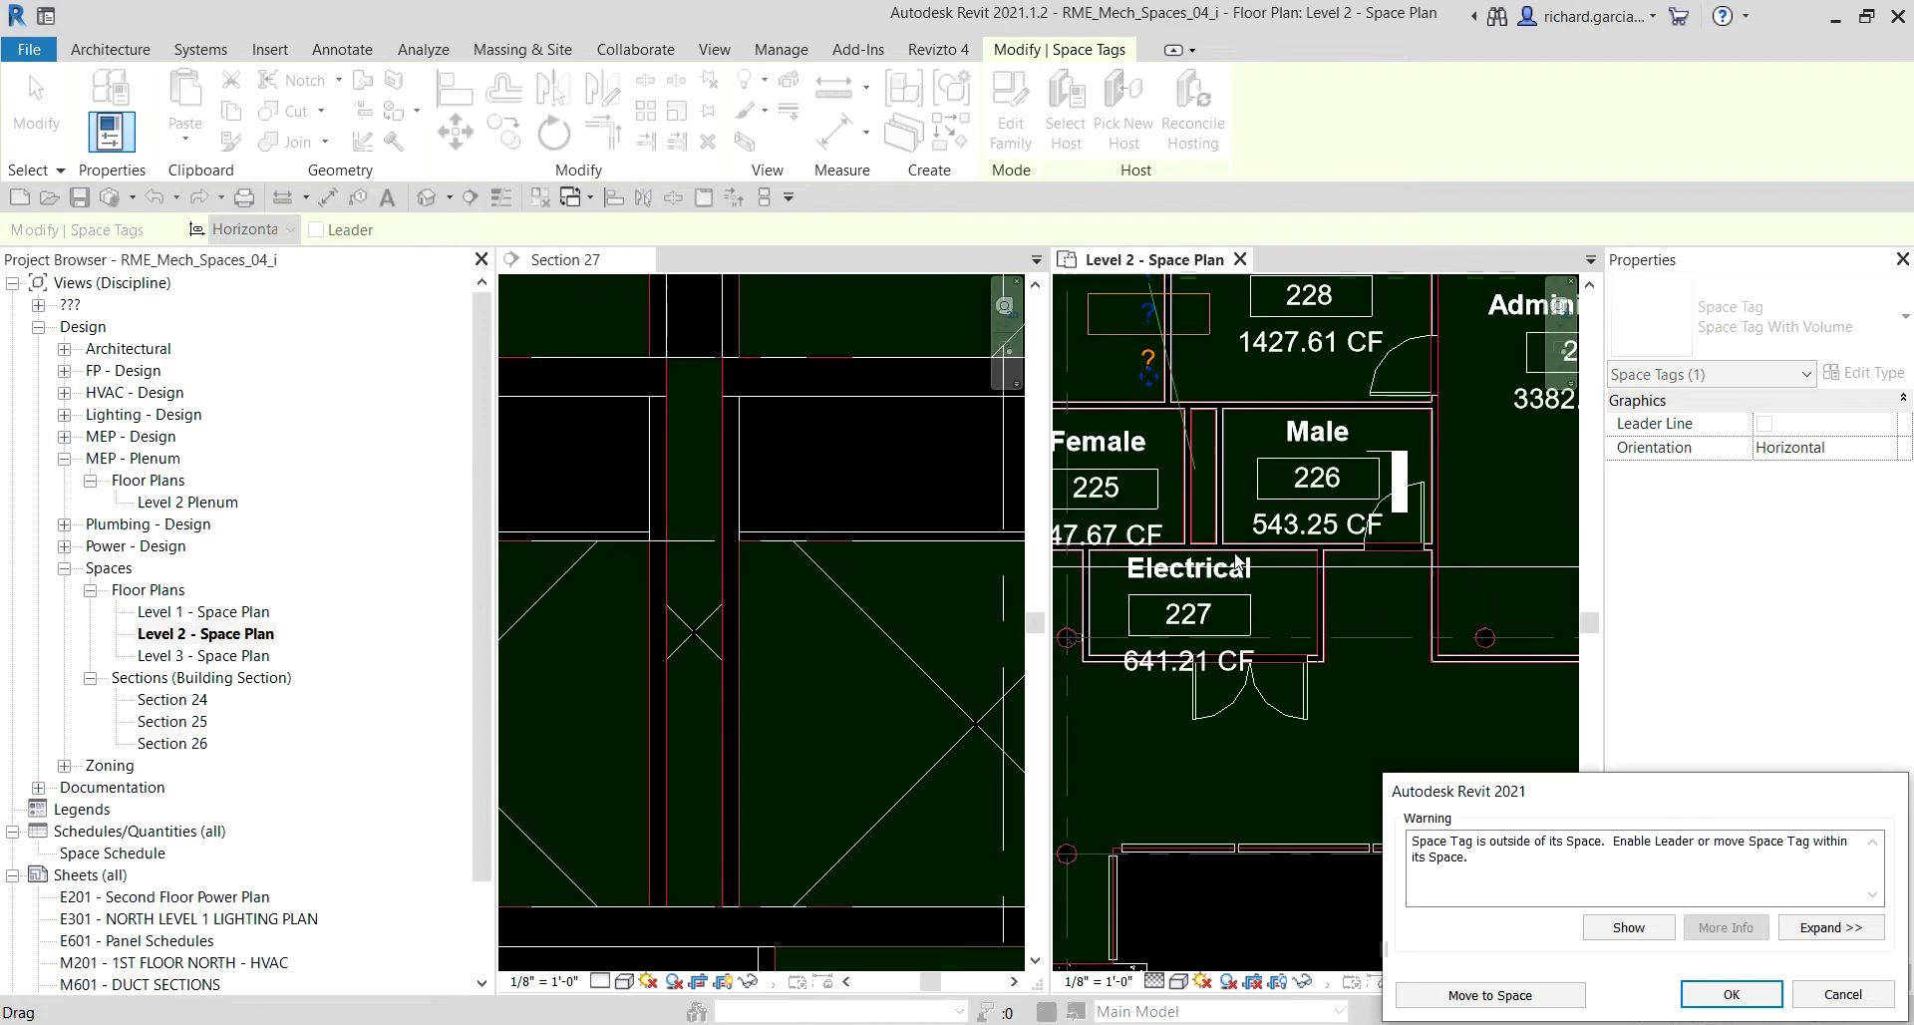
{"action": "key", "text": "Escape"}
{"action": "scroll", "coordinate": [1355, 526], "scroll_direction": "down", "scroll_amount": 4}
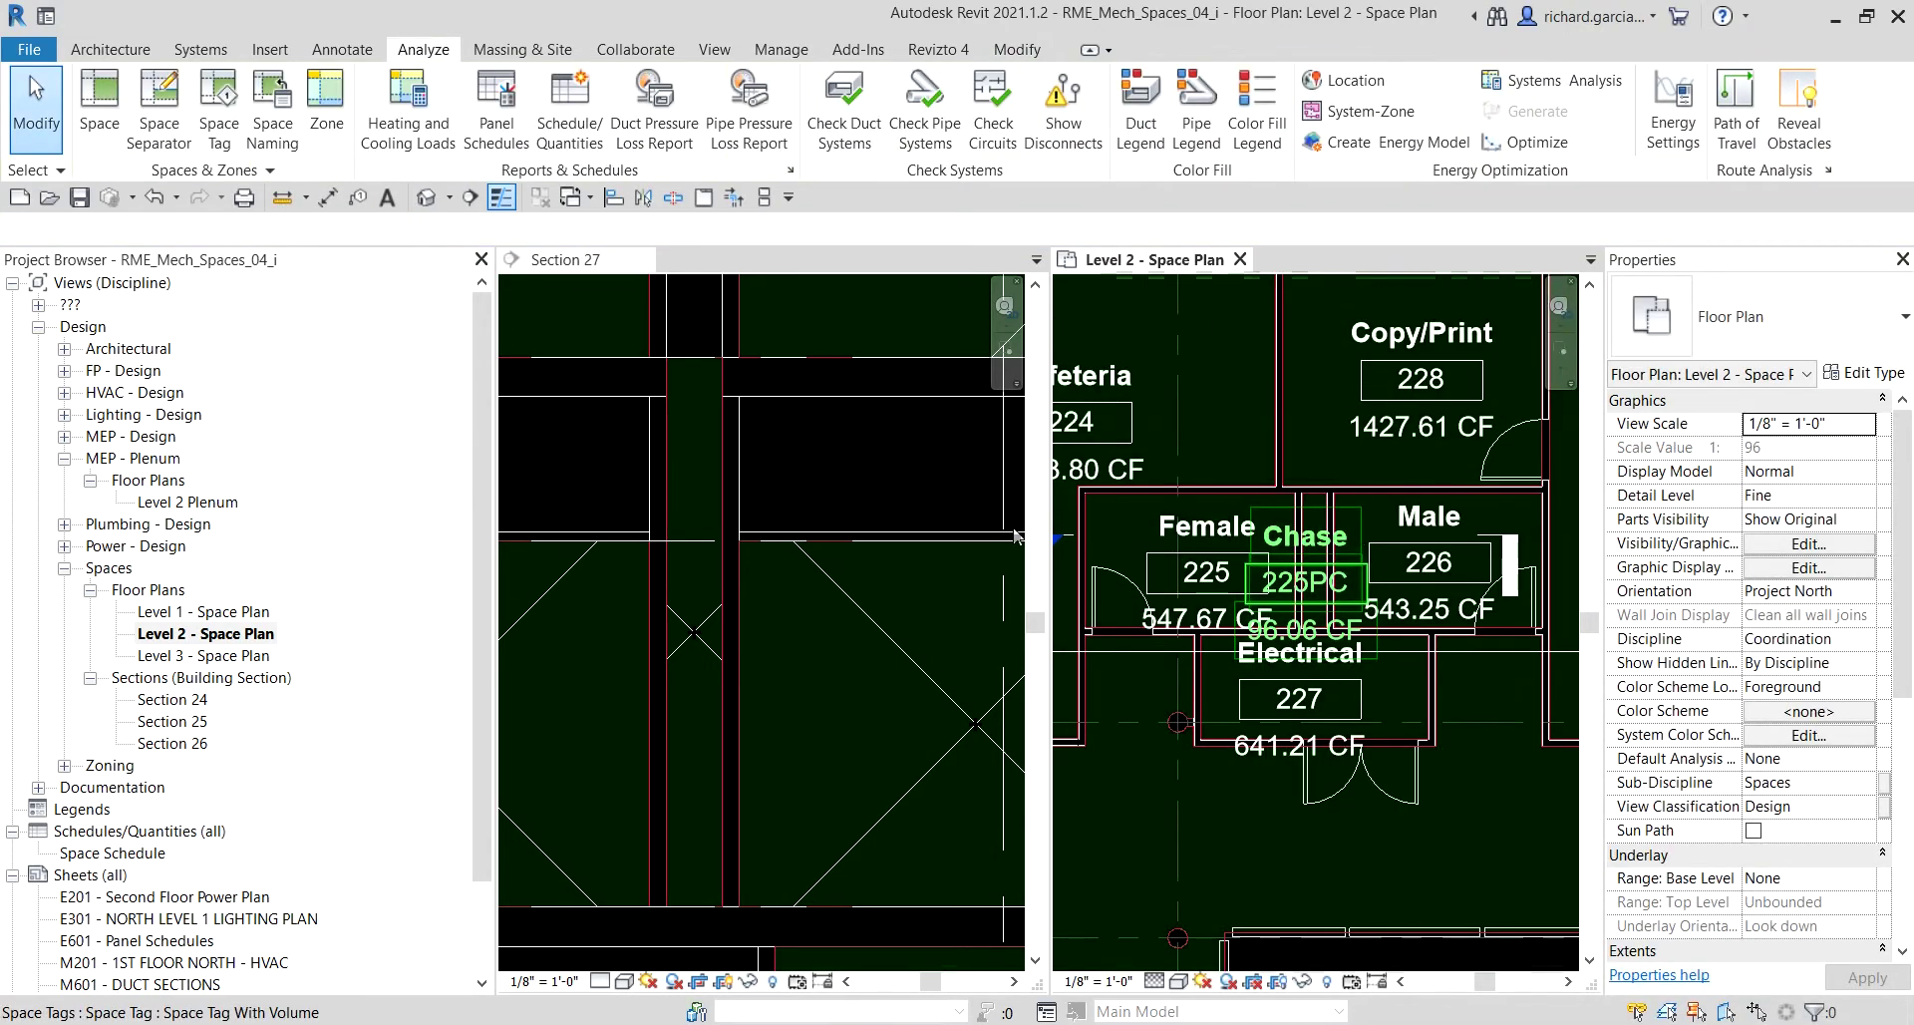
{"action": "scroll", "coordinate": [743, 514], "scroll_direction": "down", "scroll_amount": 3}
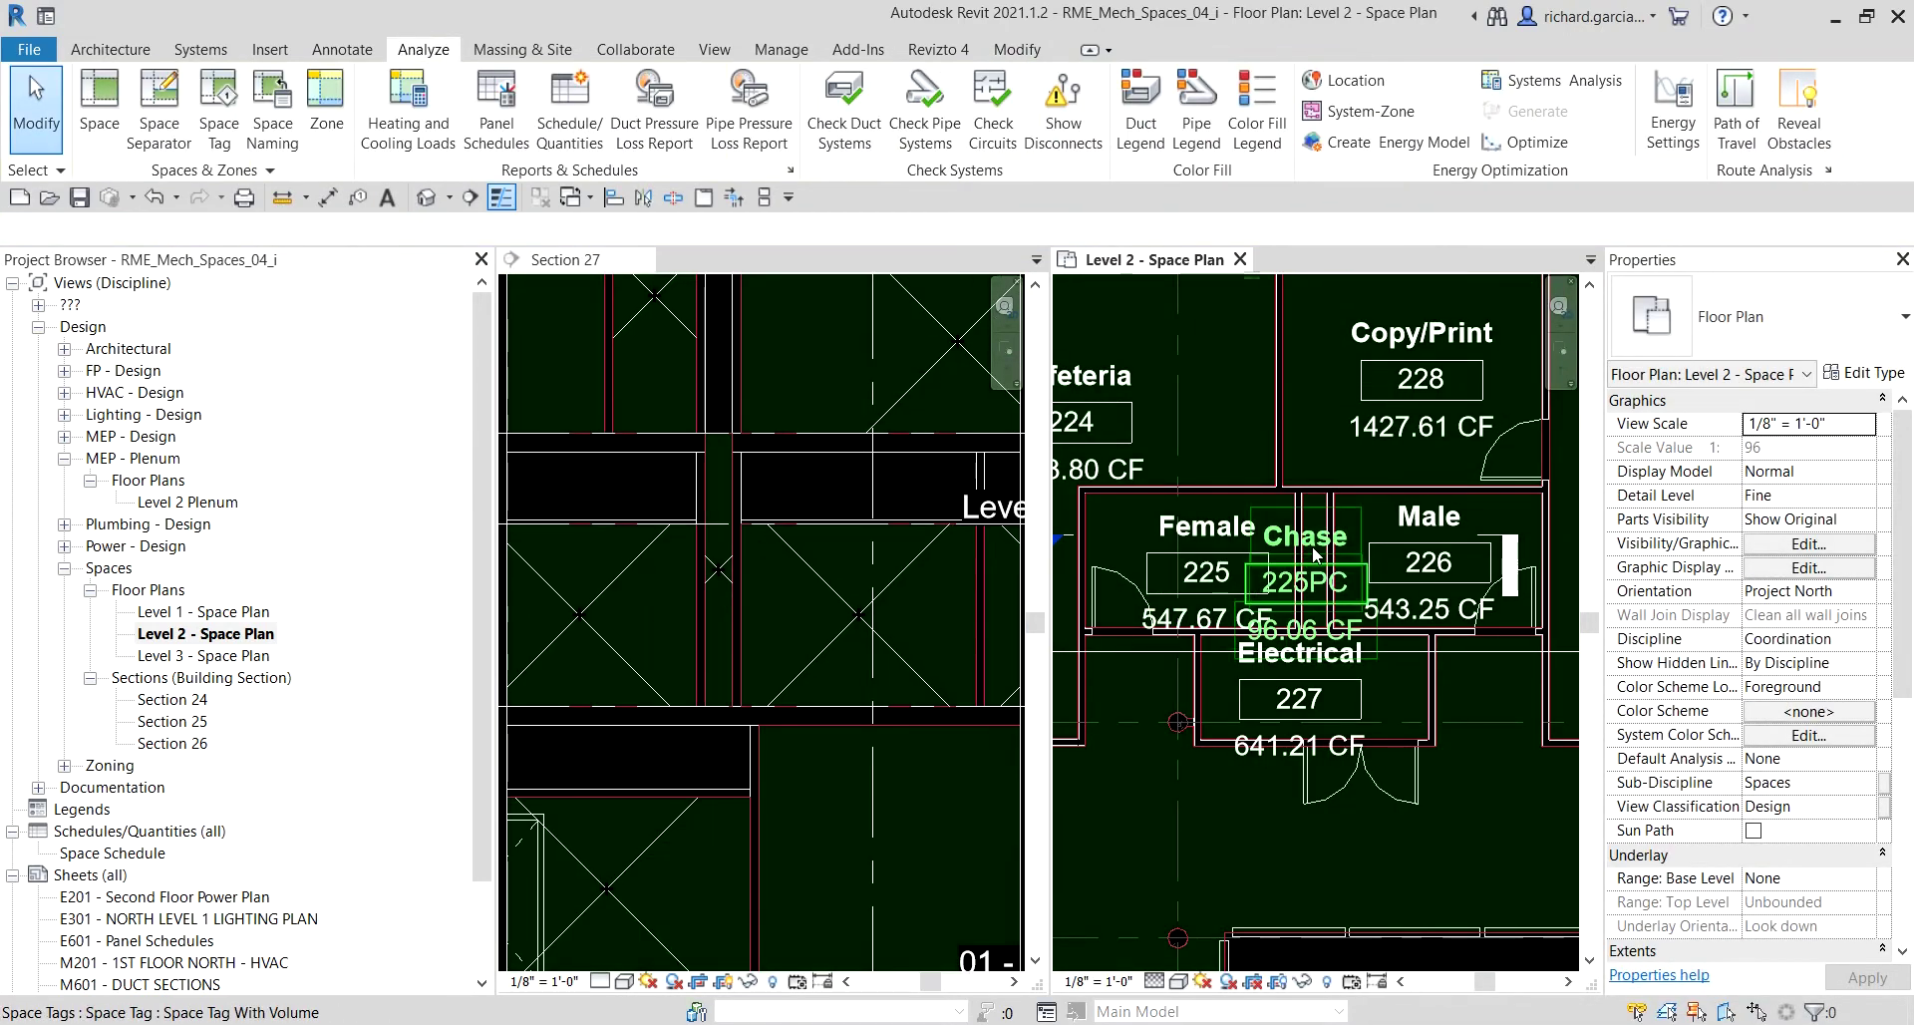
Select the narrow Chase space in Section 27 and try stretching its top, then cancel.
{"action": "left_click", "coordinate": [773, 514]}
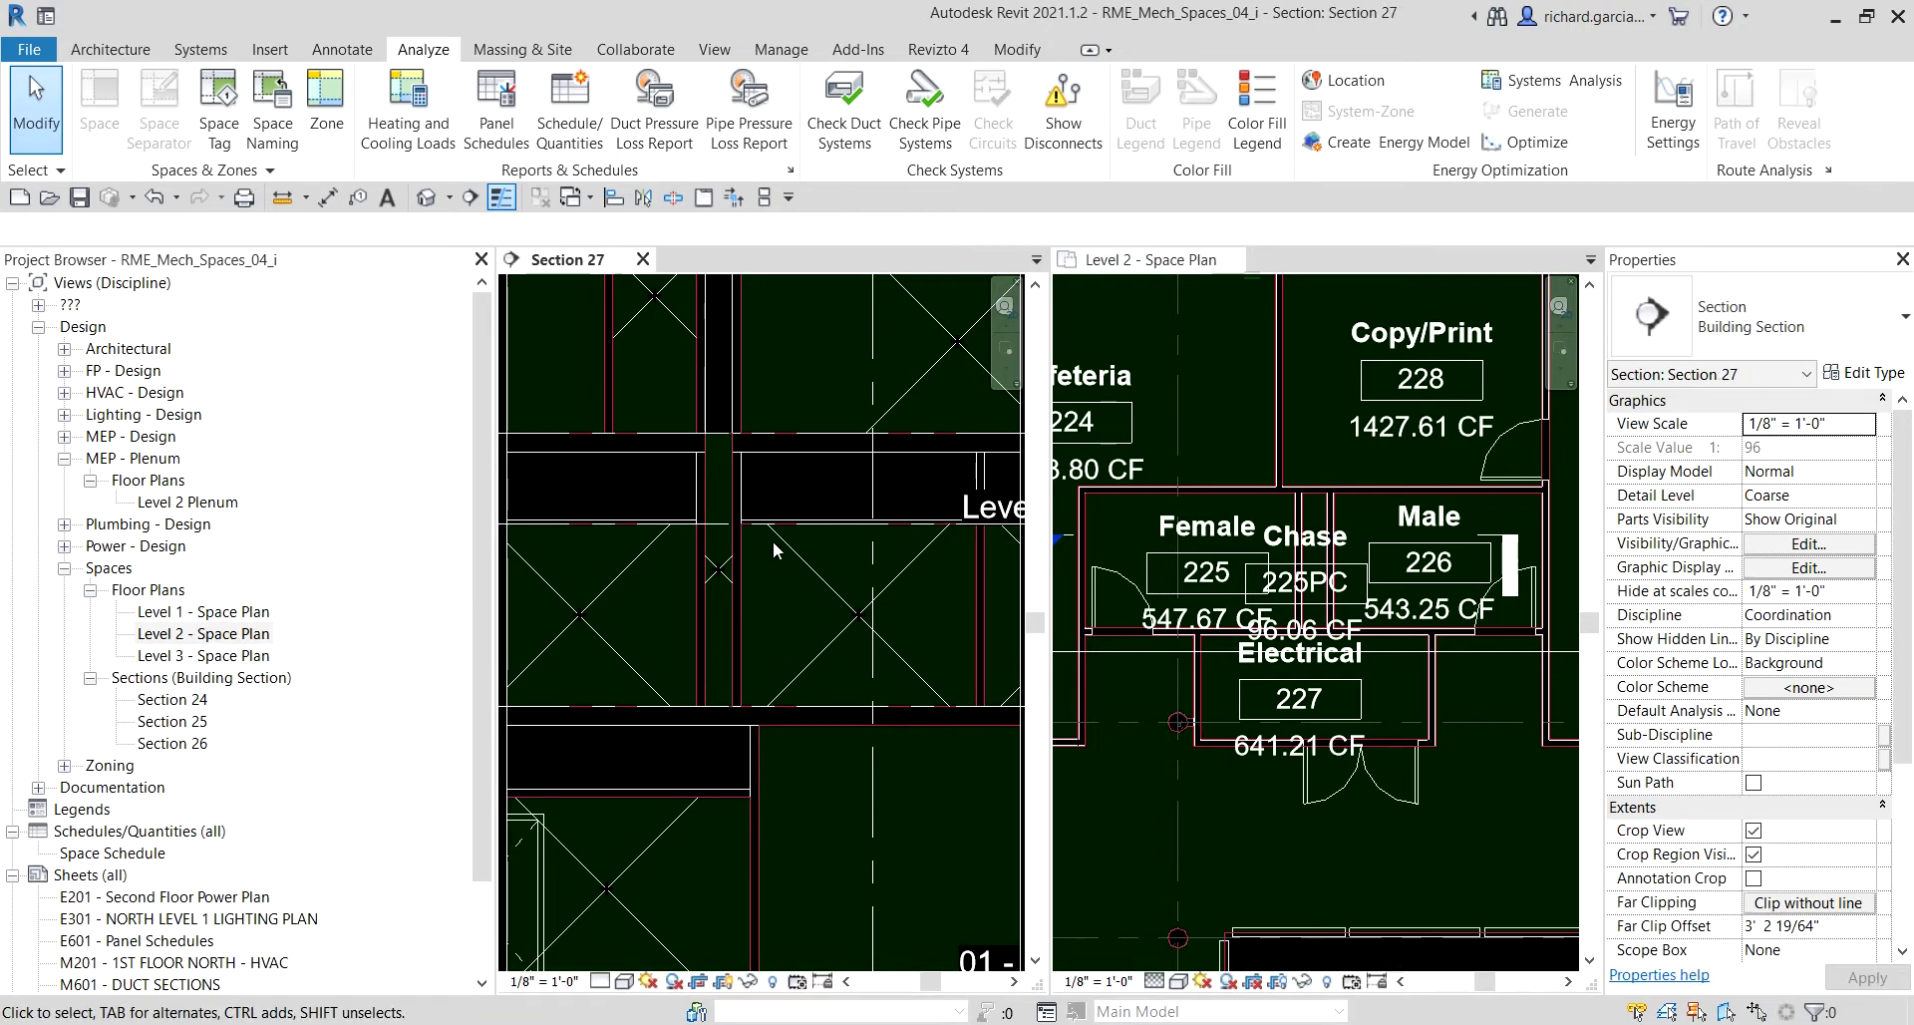
{"action": "scroll", "coordinate": [774, 540], "scroll_direction": "down", "scroll_amount": 4}
{"action": "scroll", "coordinate": [684, 688], "scroll_direction": "down", "scroll_amount": 2}
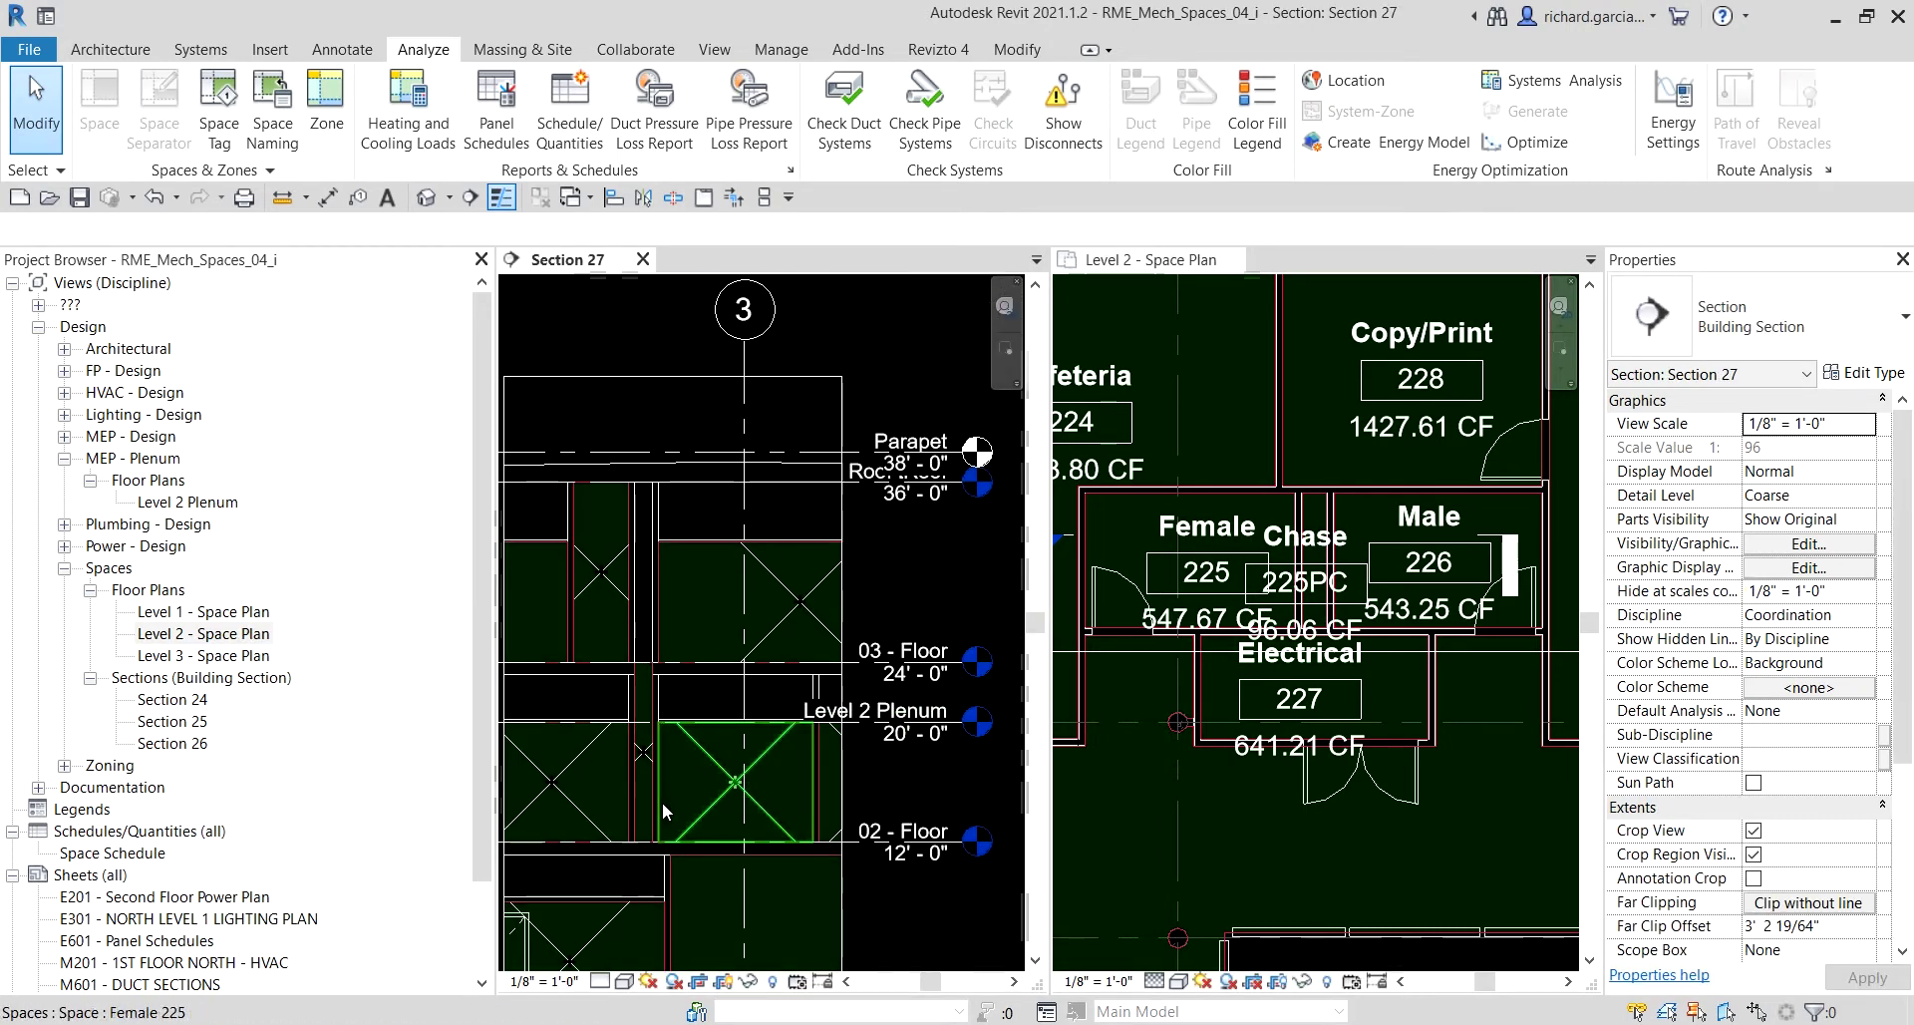
{"action": "left_click", "coordinate": [638, 761]}
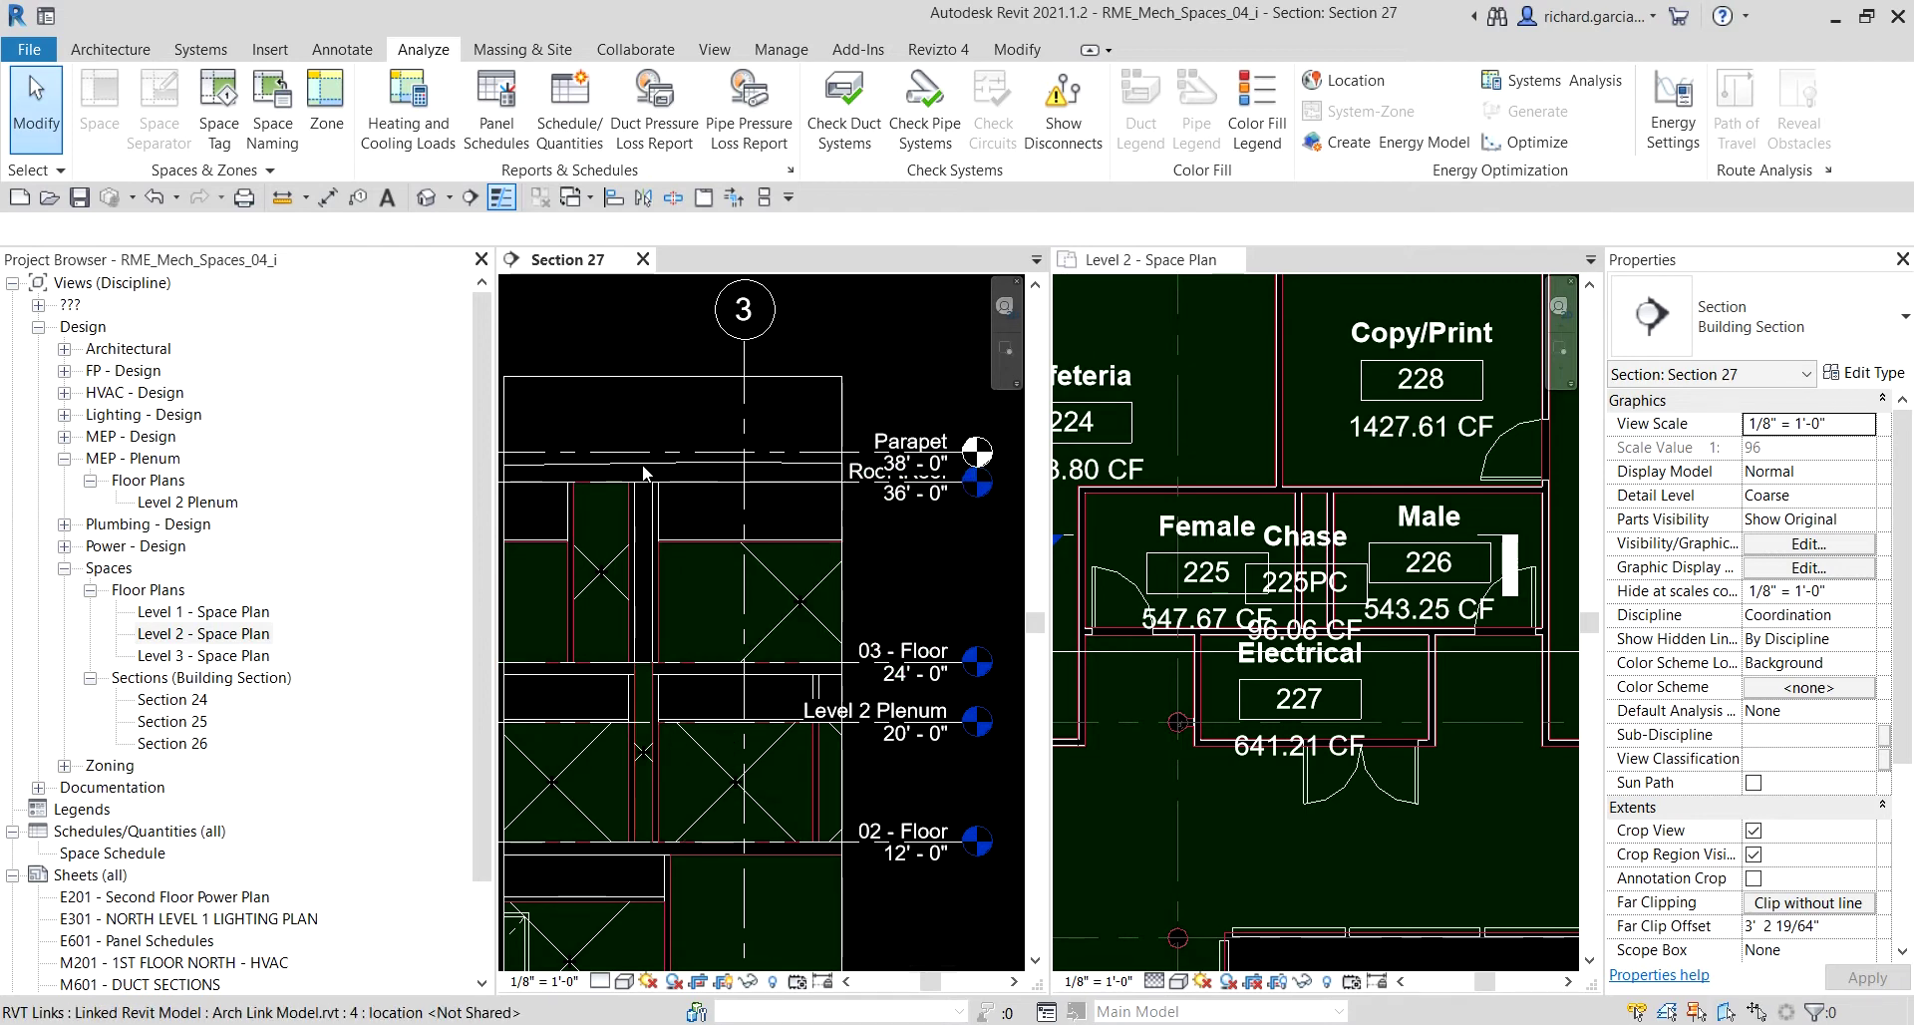
{"action": "left_click", "coordinate": [643, 754]}
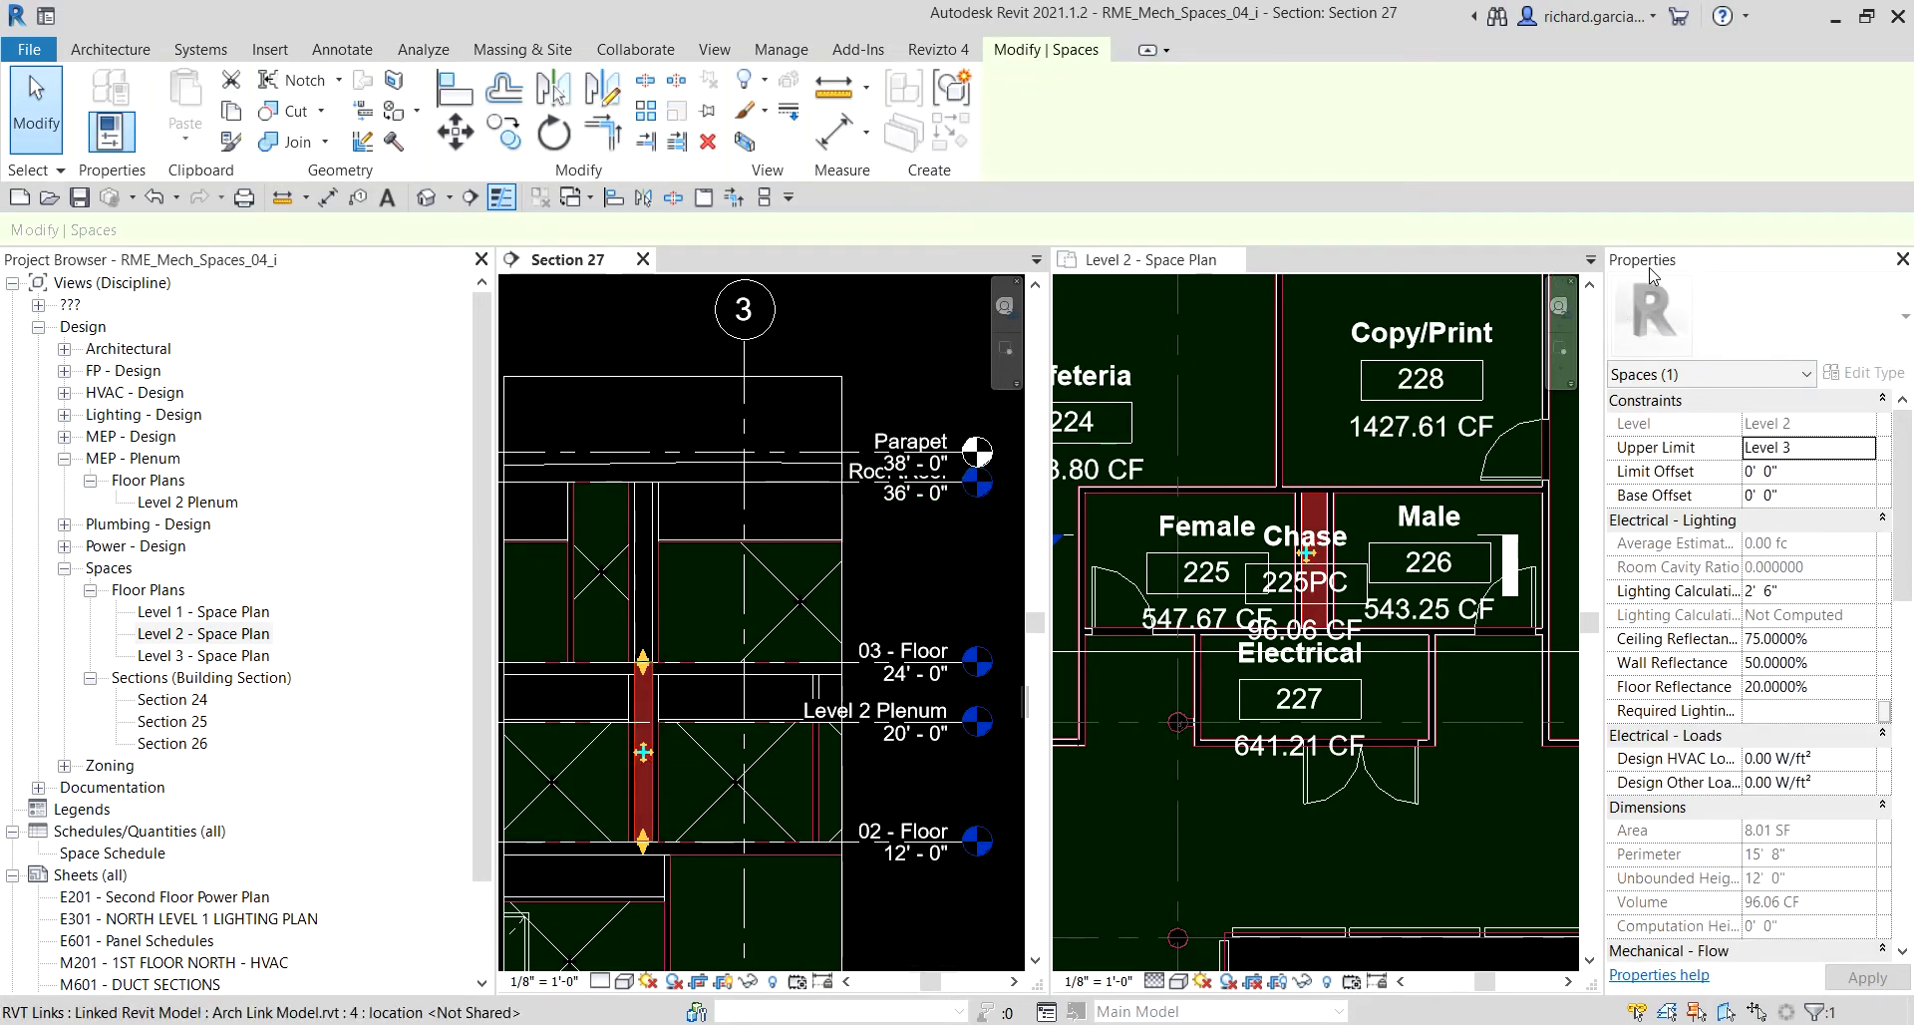
{"action": "left_click_drag", "start_coordinate": [641, 662], "coordinate": [643, 538]}
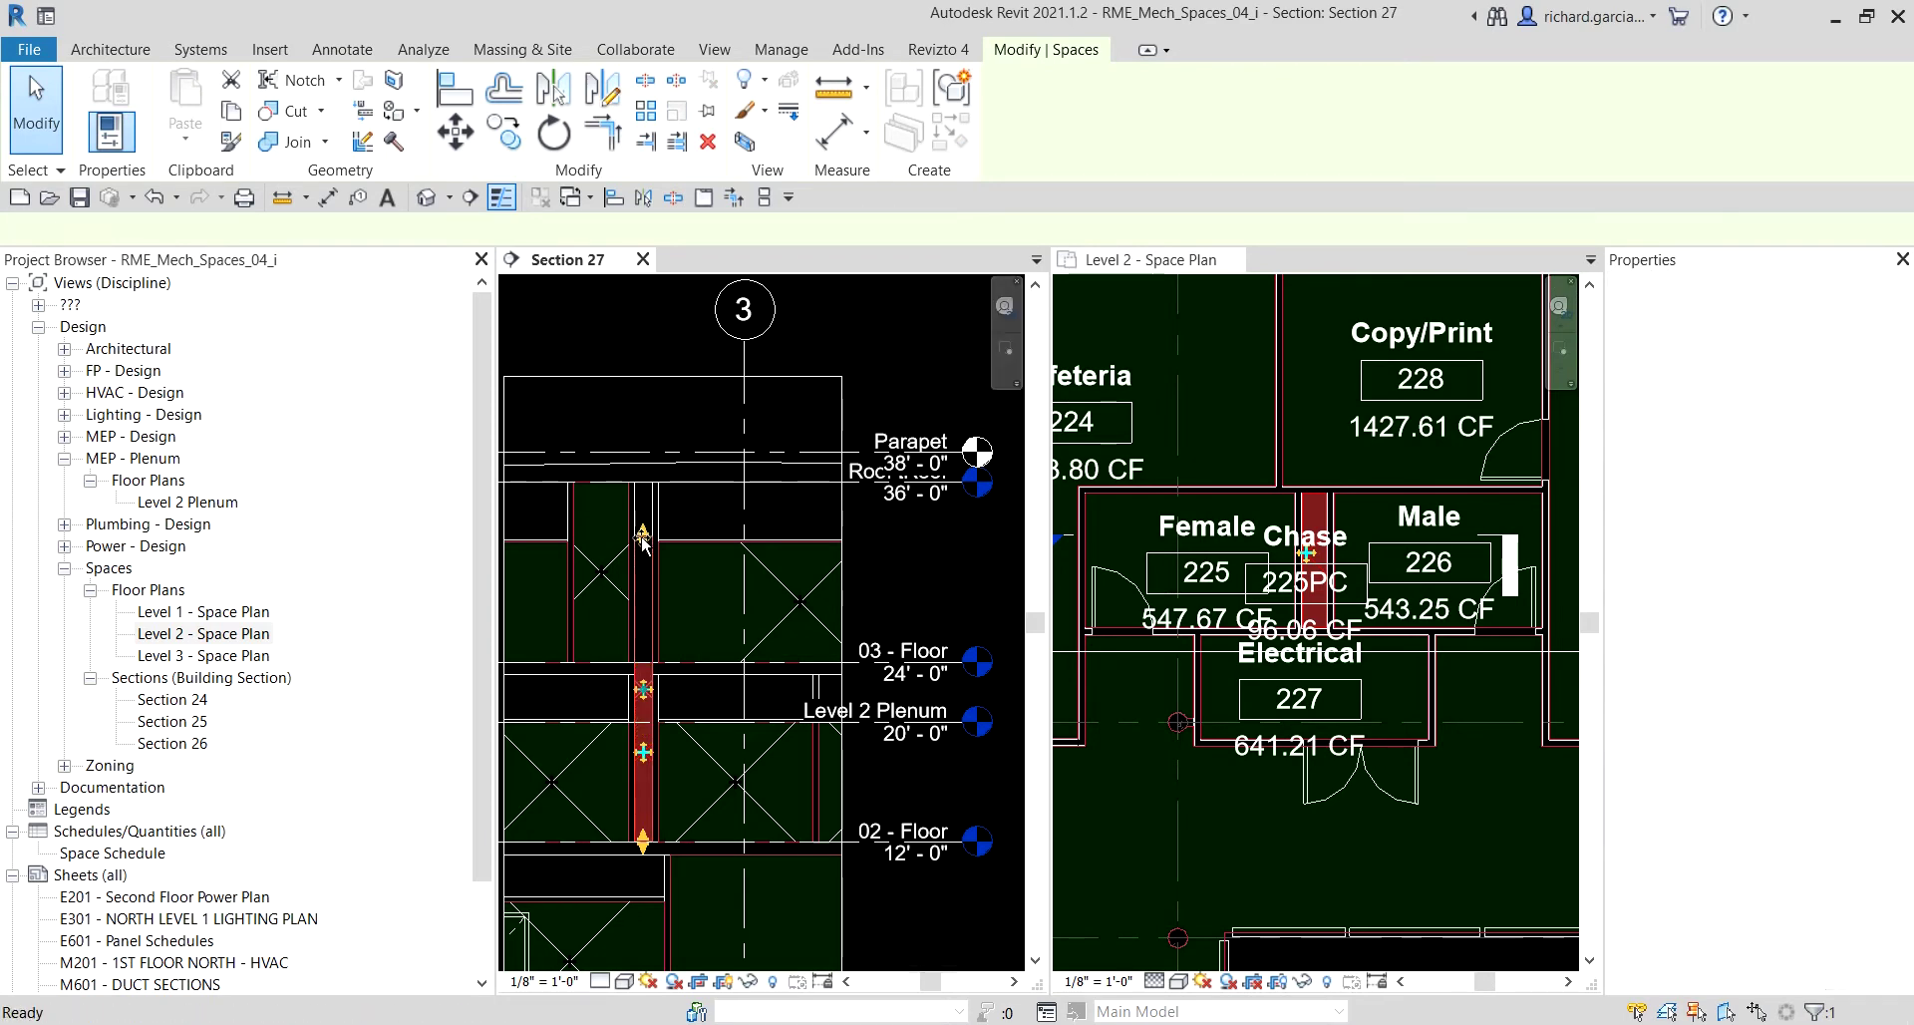
{"action": "key", "text": "Escape"}
Set the Chase space's Upper Limit to Roof Level with a 4' 0" limit offset.
{"action": "left_click", "coordinate": [642, 754]}
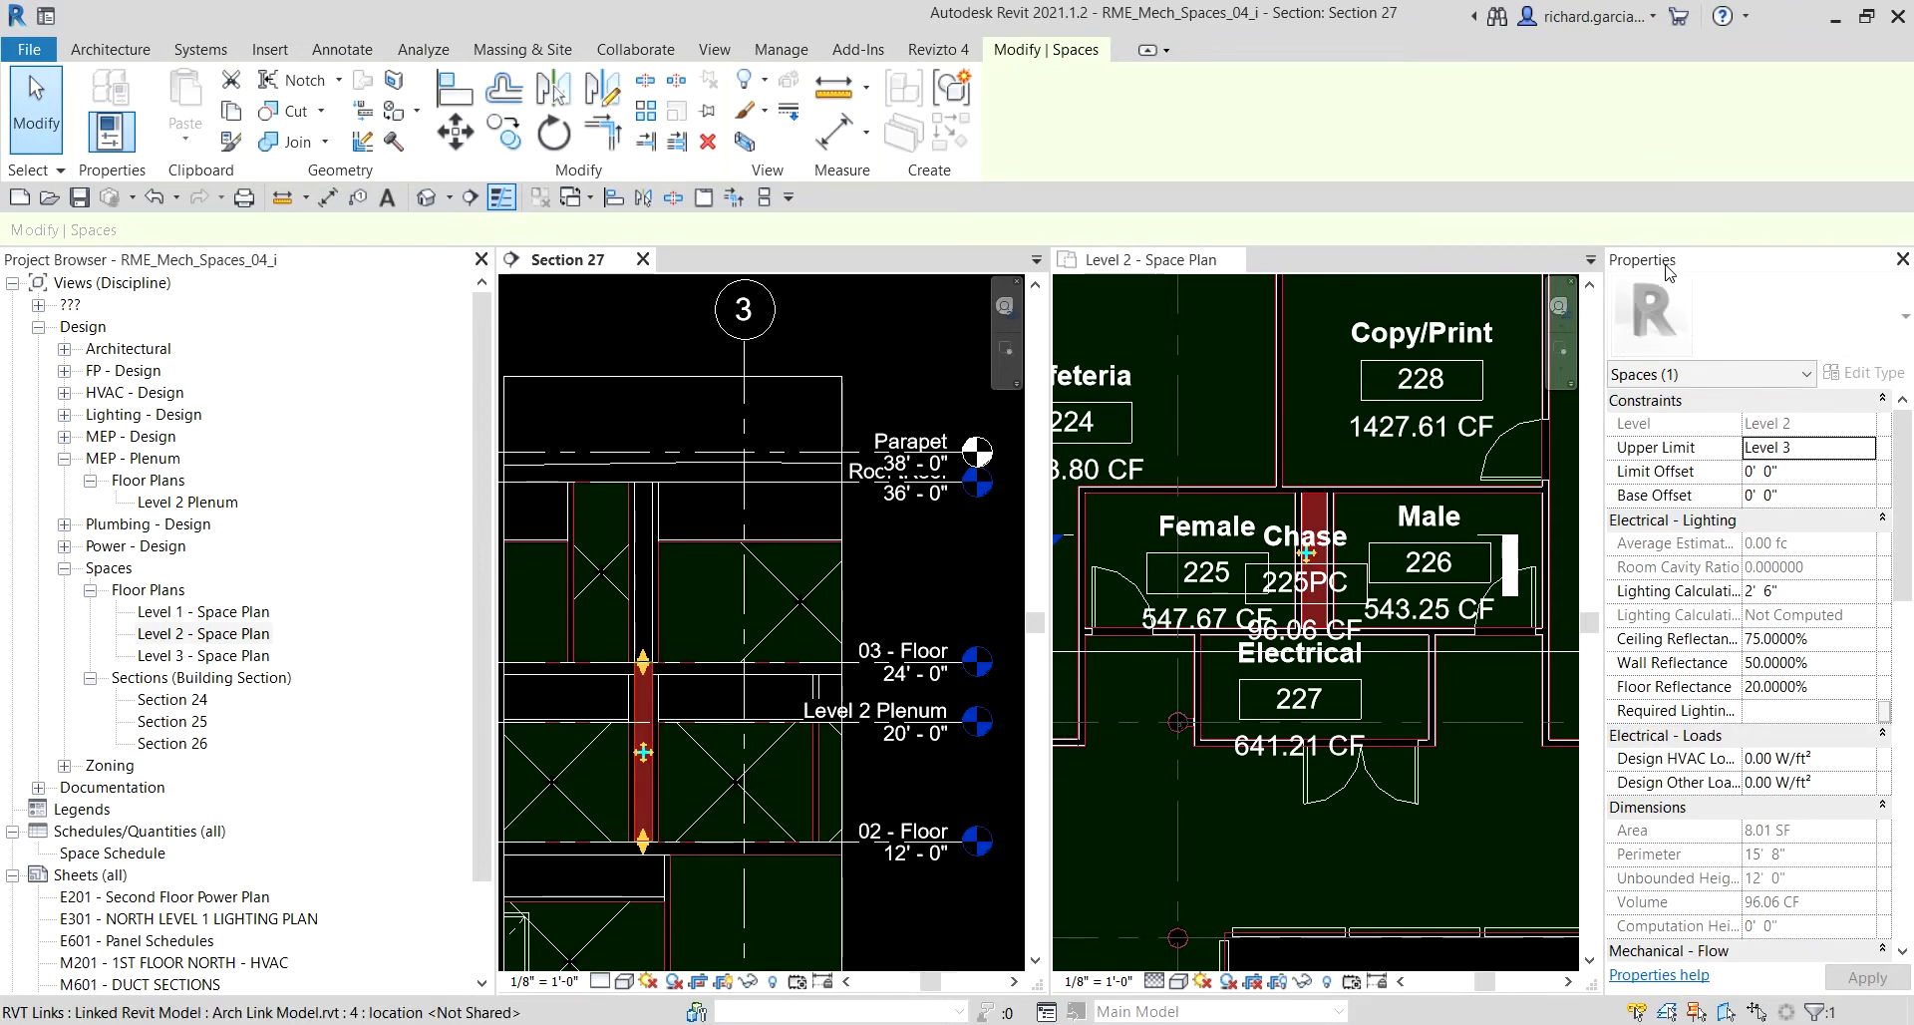
{"action": "left_click", "coordinate": [1802, 469]}
{"action": "left_click", "coordinate": [1782, 446]}
{"action": "left_click", "coordinate": [1867, 449]}
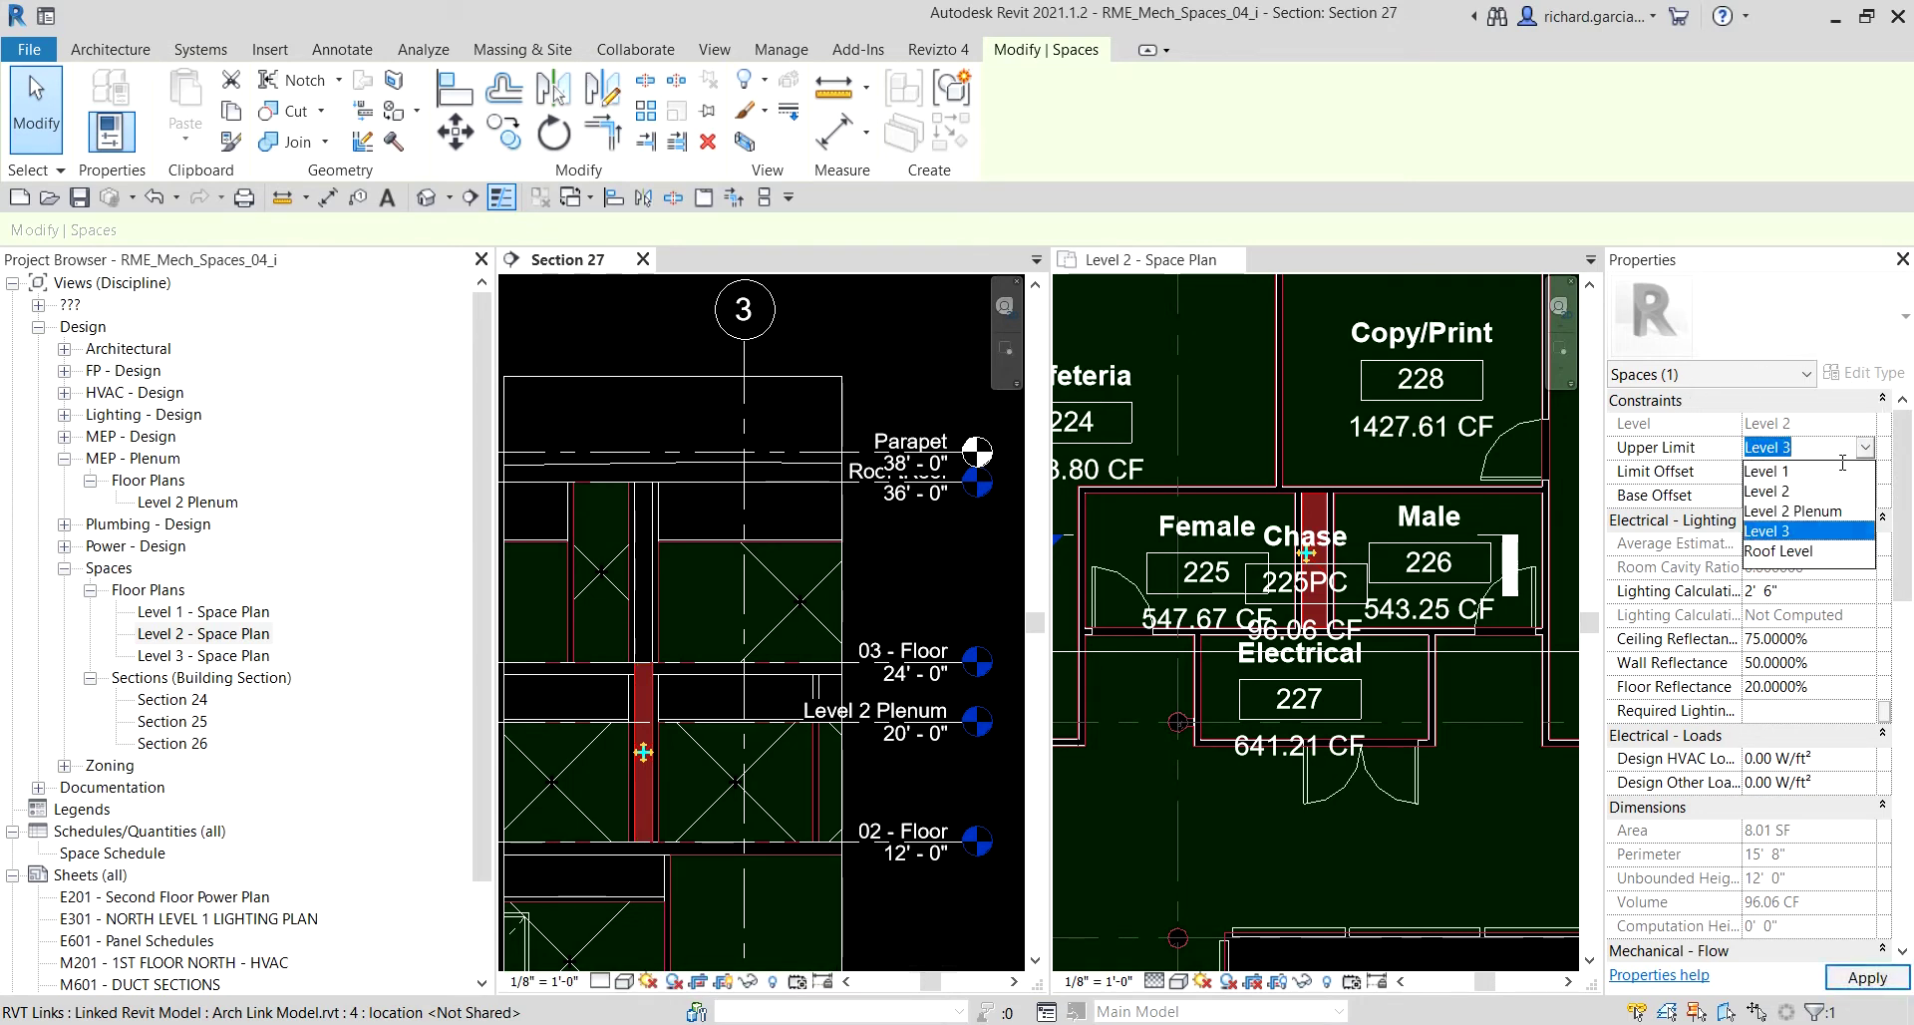
{"action": "left_click", "coordinate": [1797, 554]}
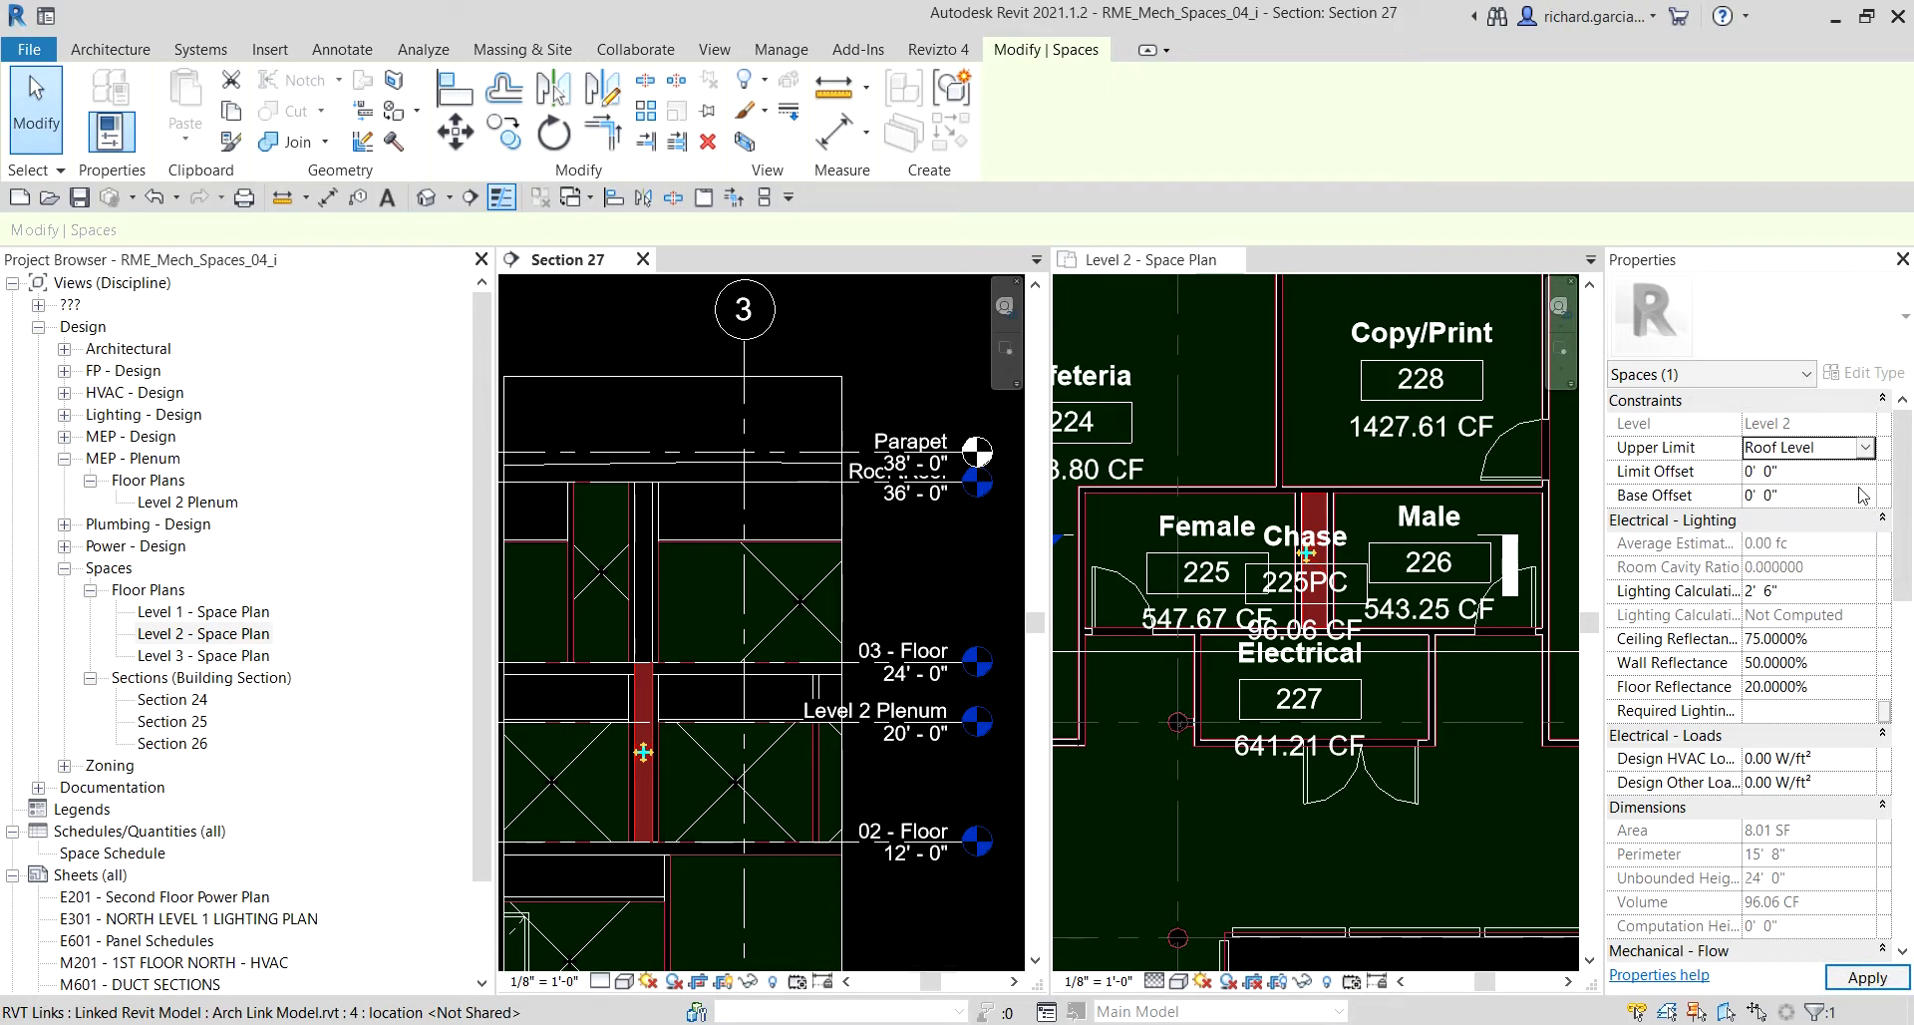
{"action": "left_click", "coordinate": [1800, 474]}
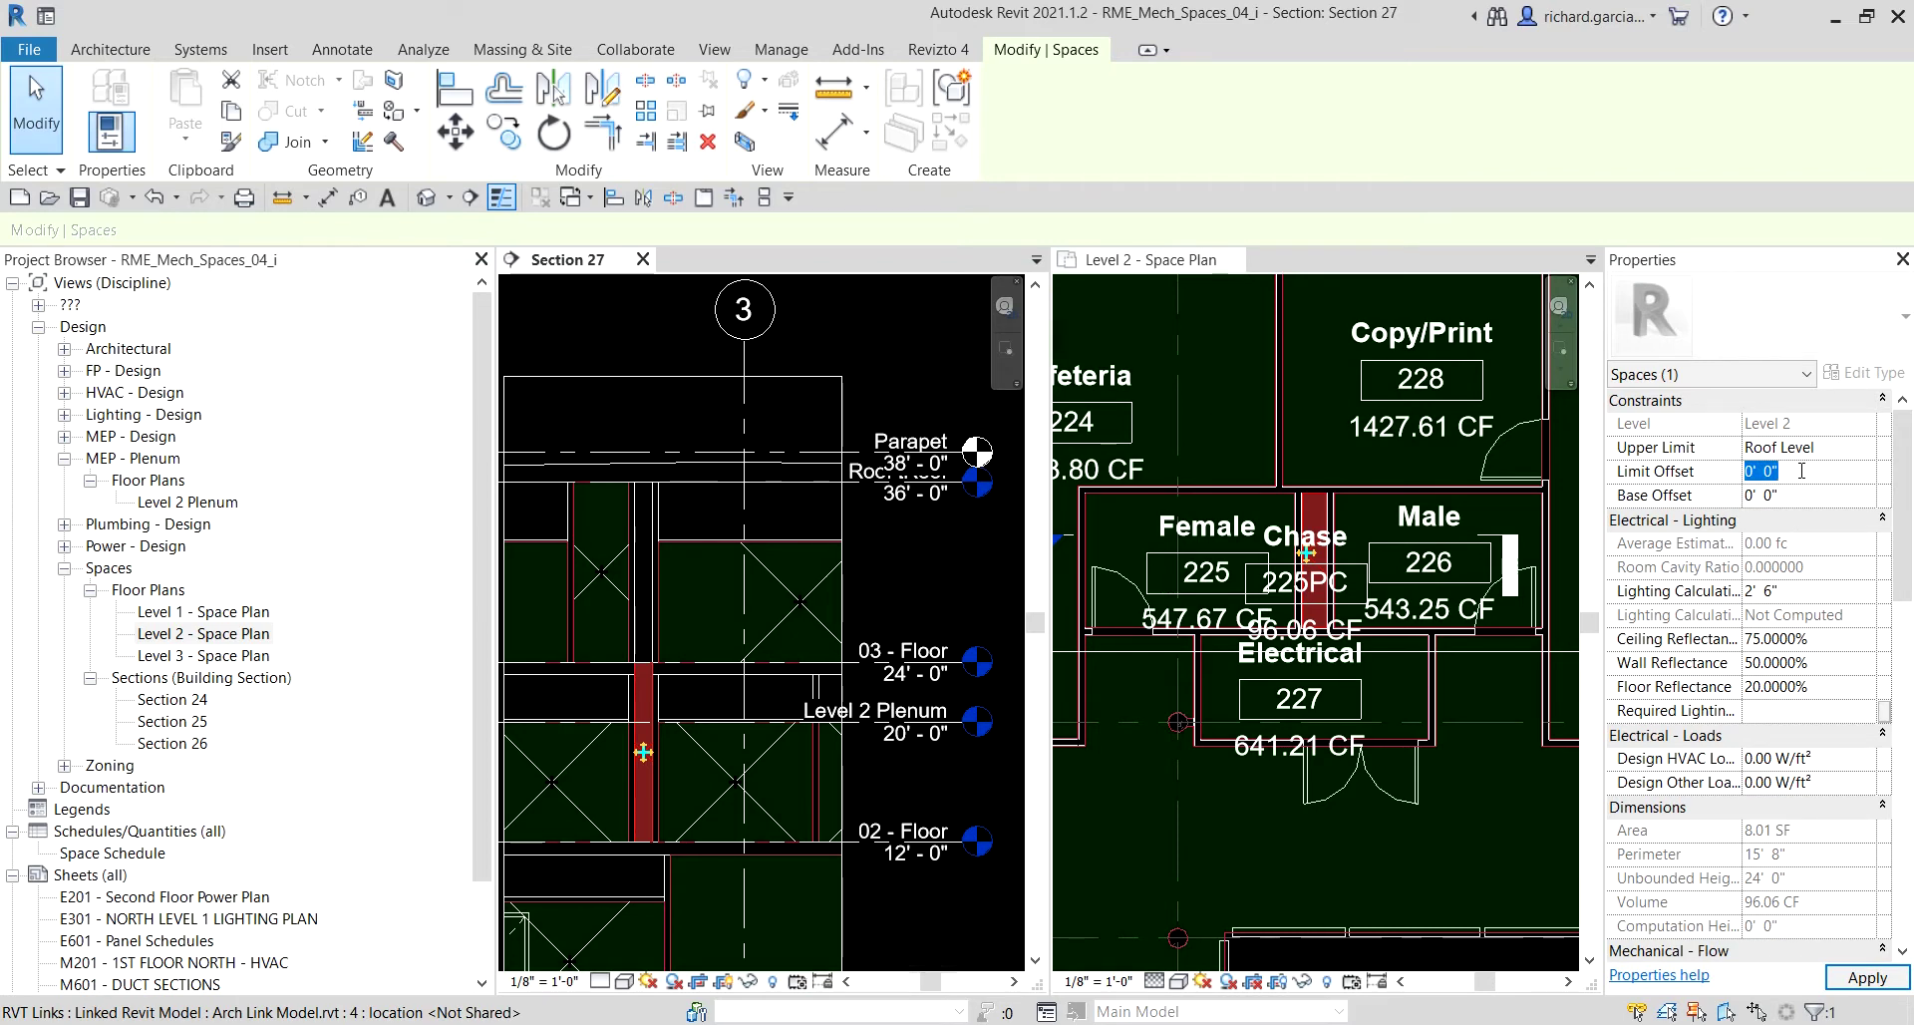
{"action": "type", "text": "4"}
{"action": "key", "text": "Return"}
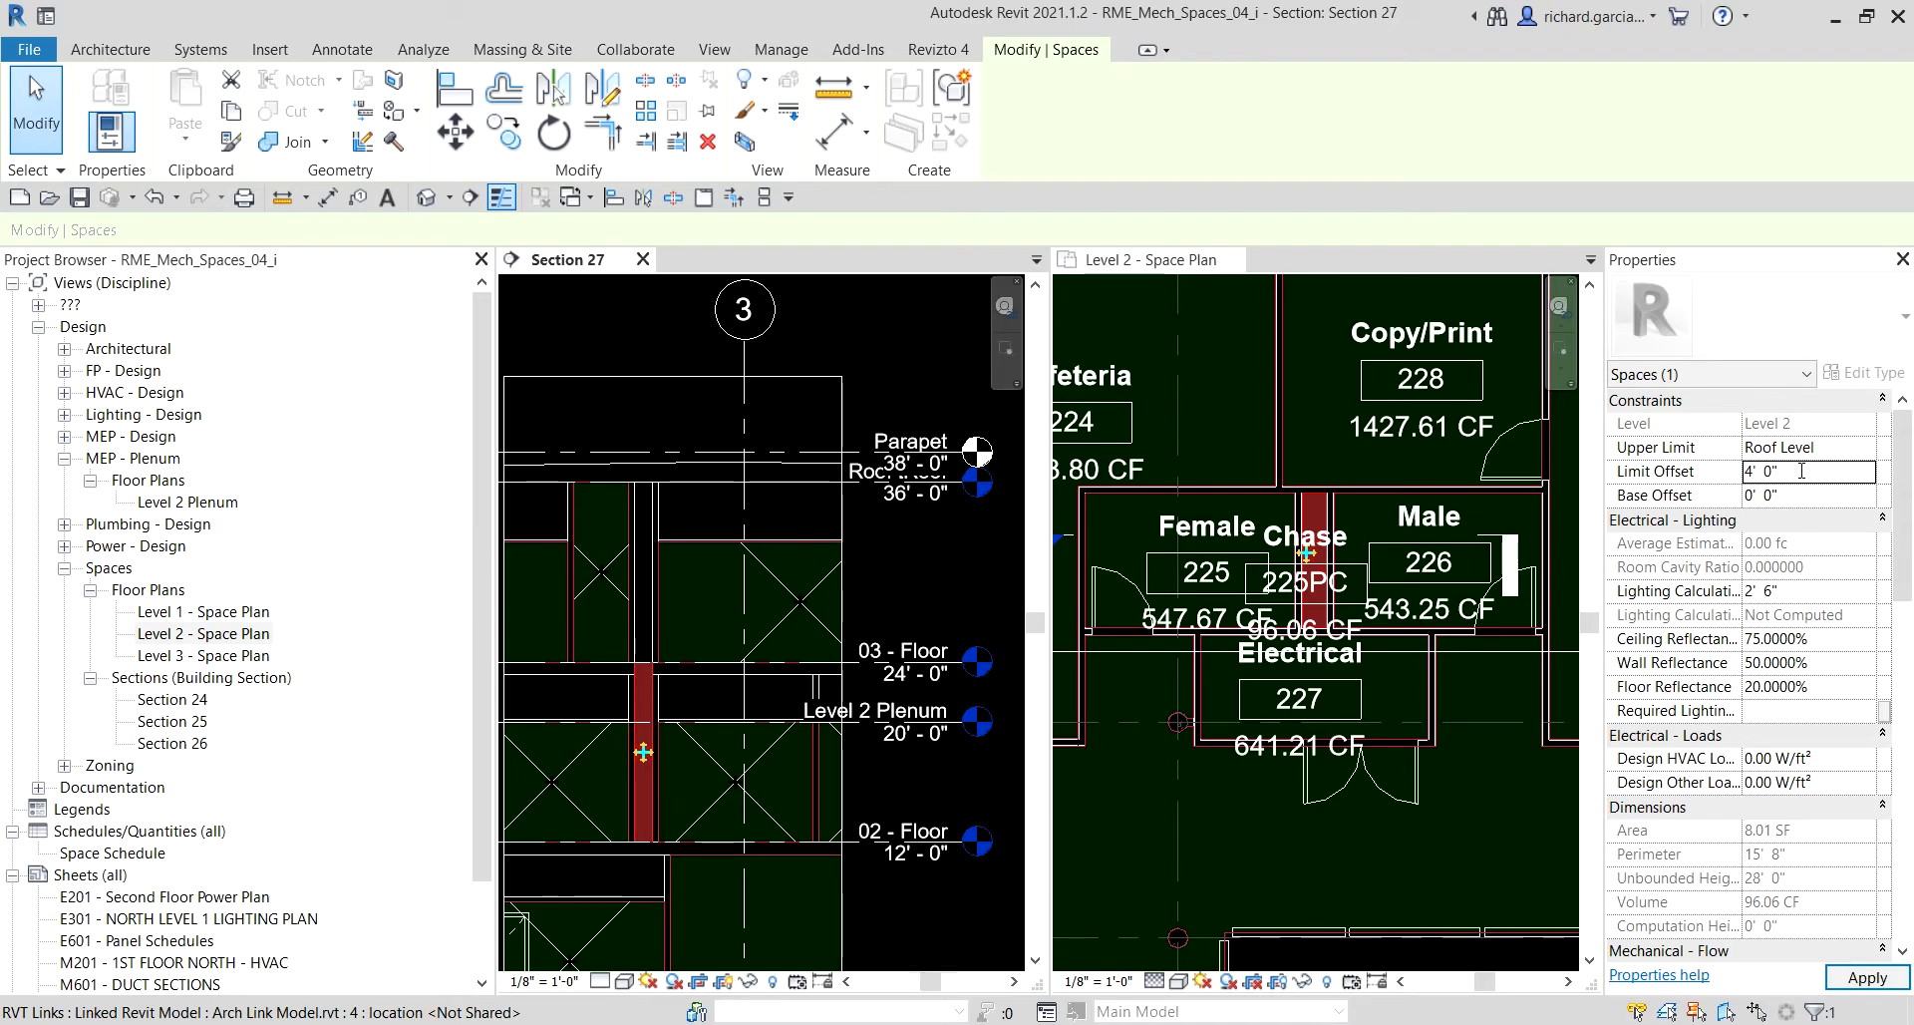
Apply the new limits and verify in Section 27 the chase reaches Roof Level at 192.12 CF.
{"action": "left_click", "coordinate": [1834, 980]}
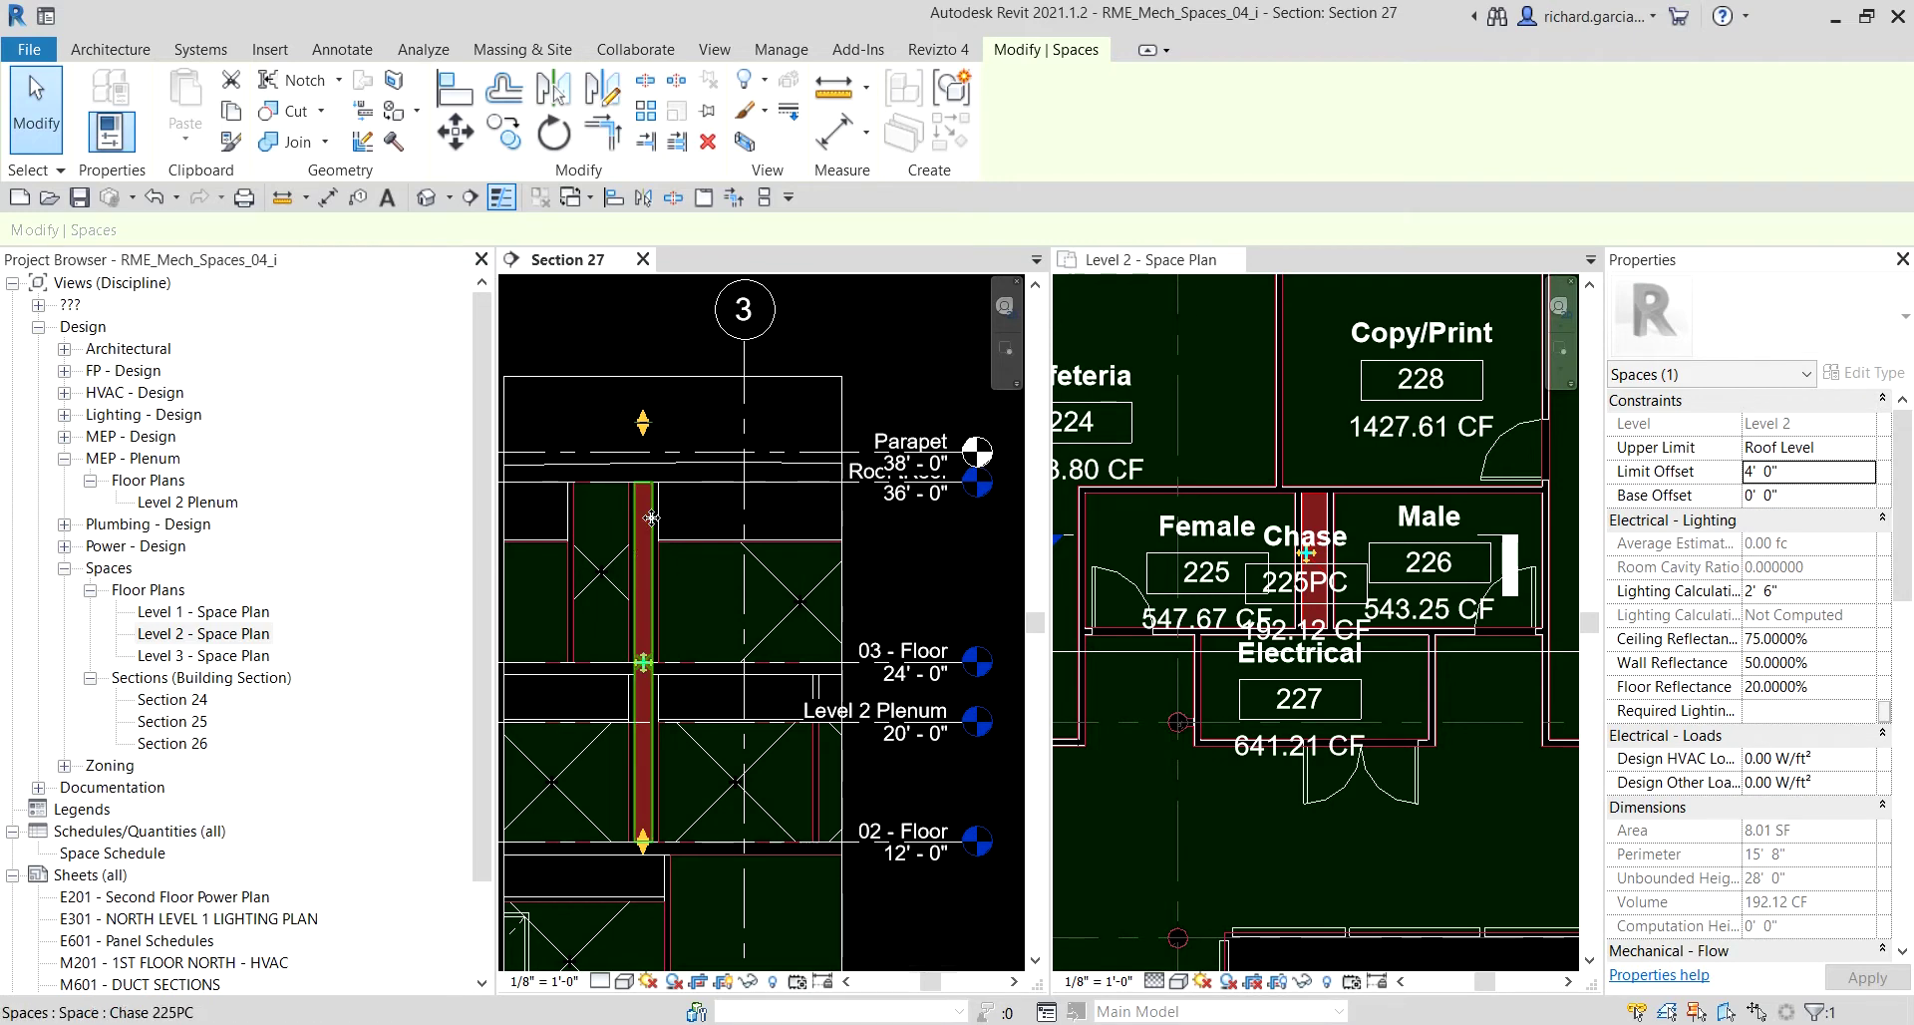
{"action": "scroll", "coordinate": [631, 495], "scroll_direction": "up", "scroll_amount": 3}
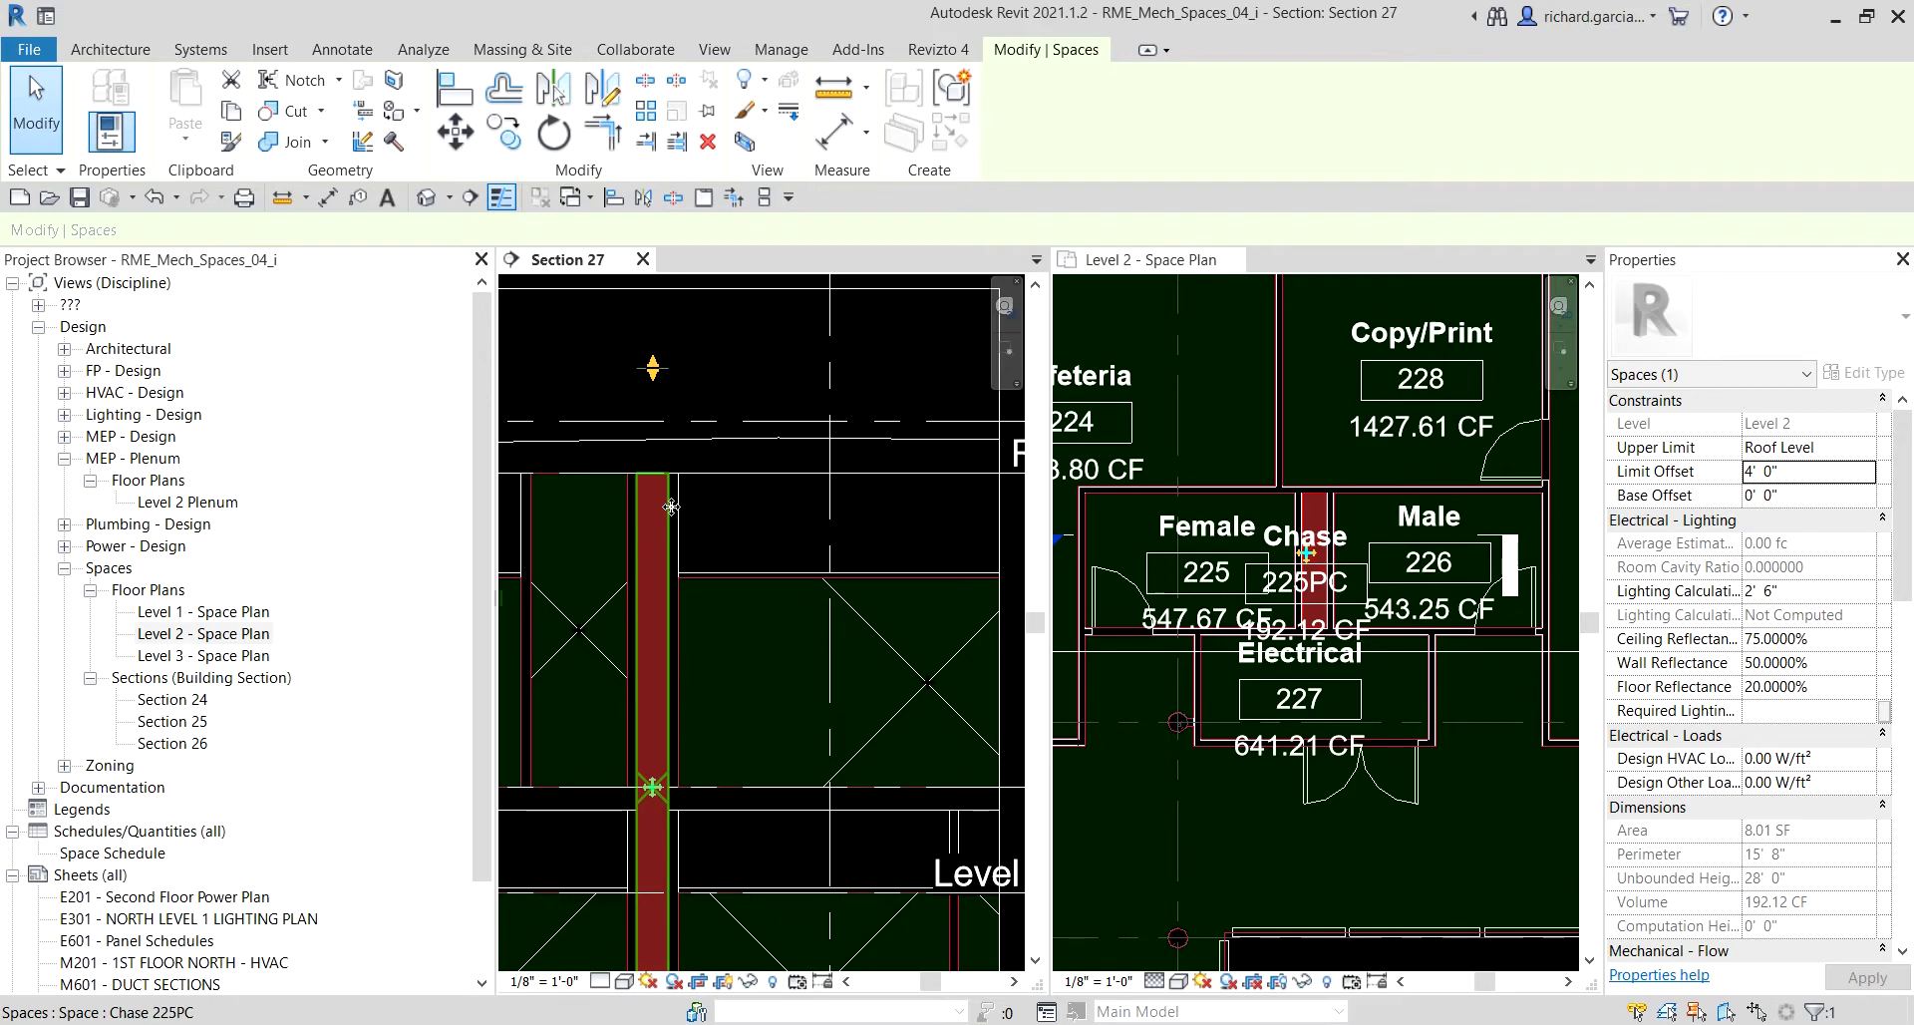
{"action": "left_click", "coordinate": [670, 507]}
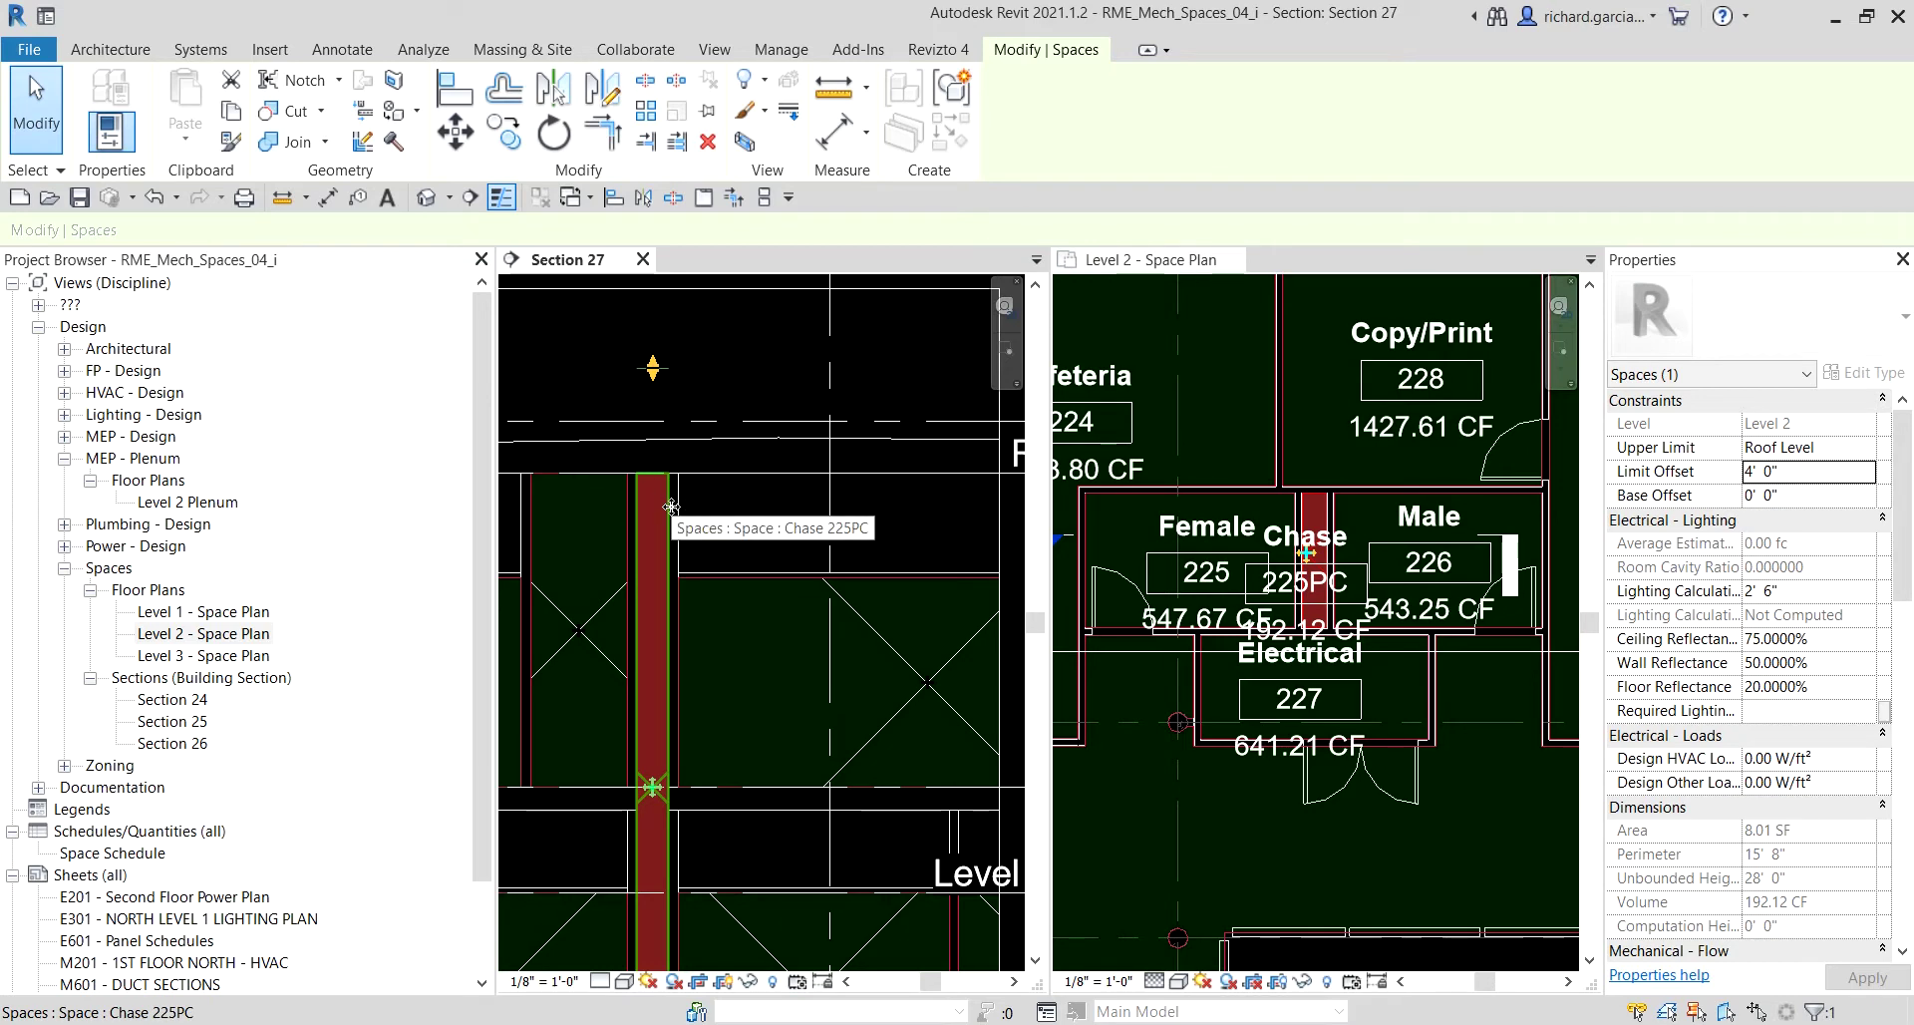
{"action": "left_click", "coordinate": [667, 474]}
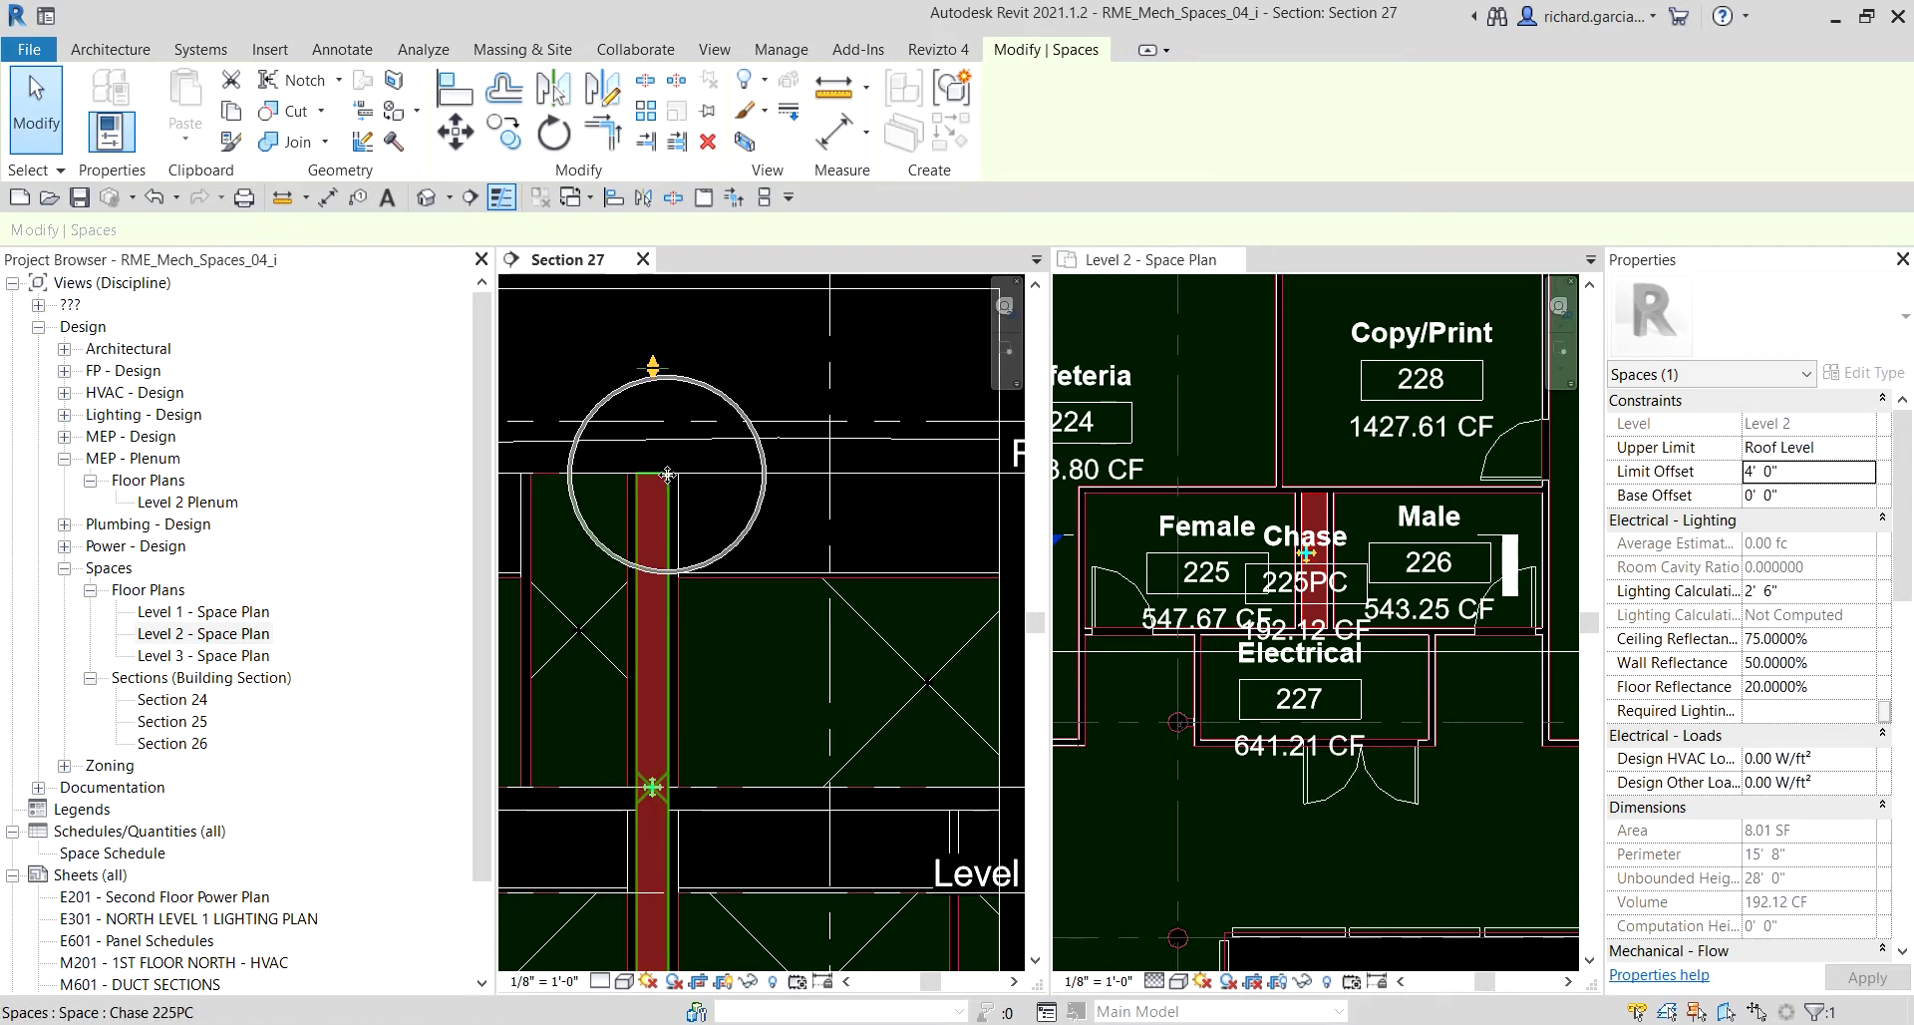
{"action": "scroll", "coordinate": [667, 474], "scroll_direction": "down", "scroll_amount": 3}
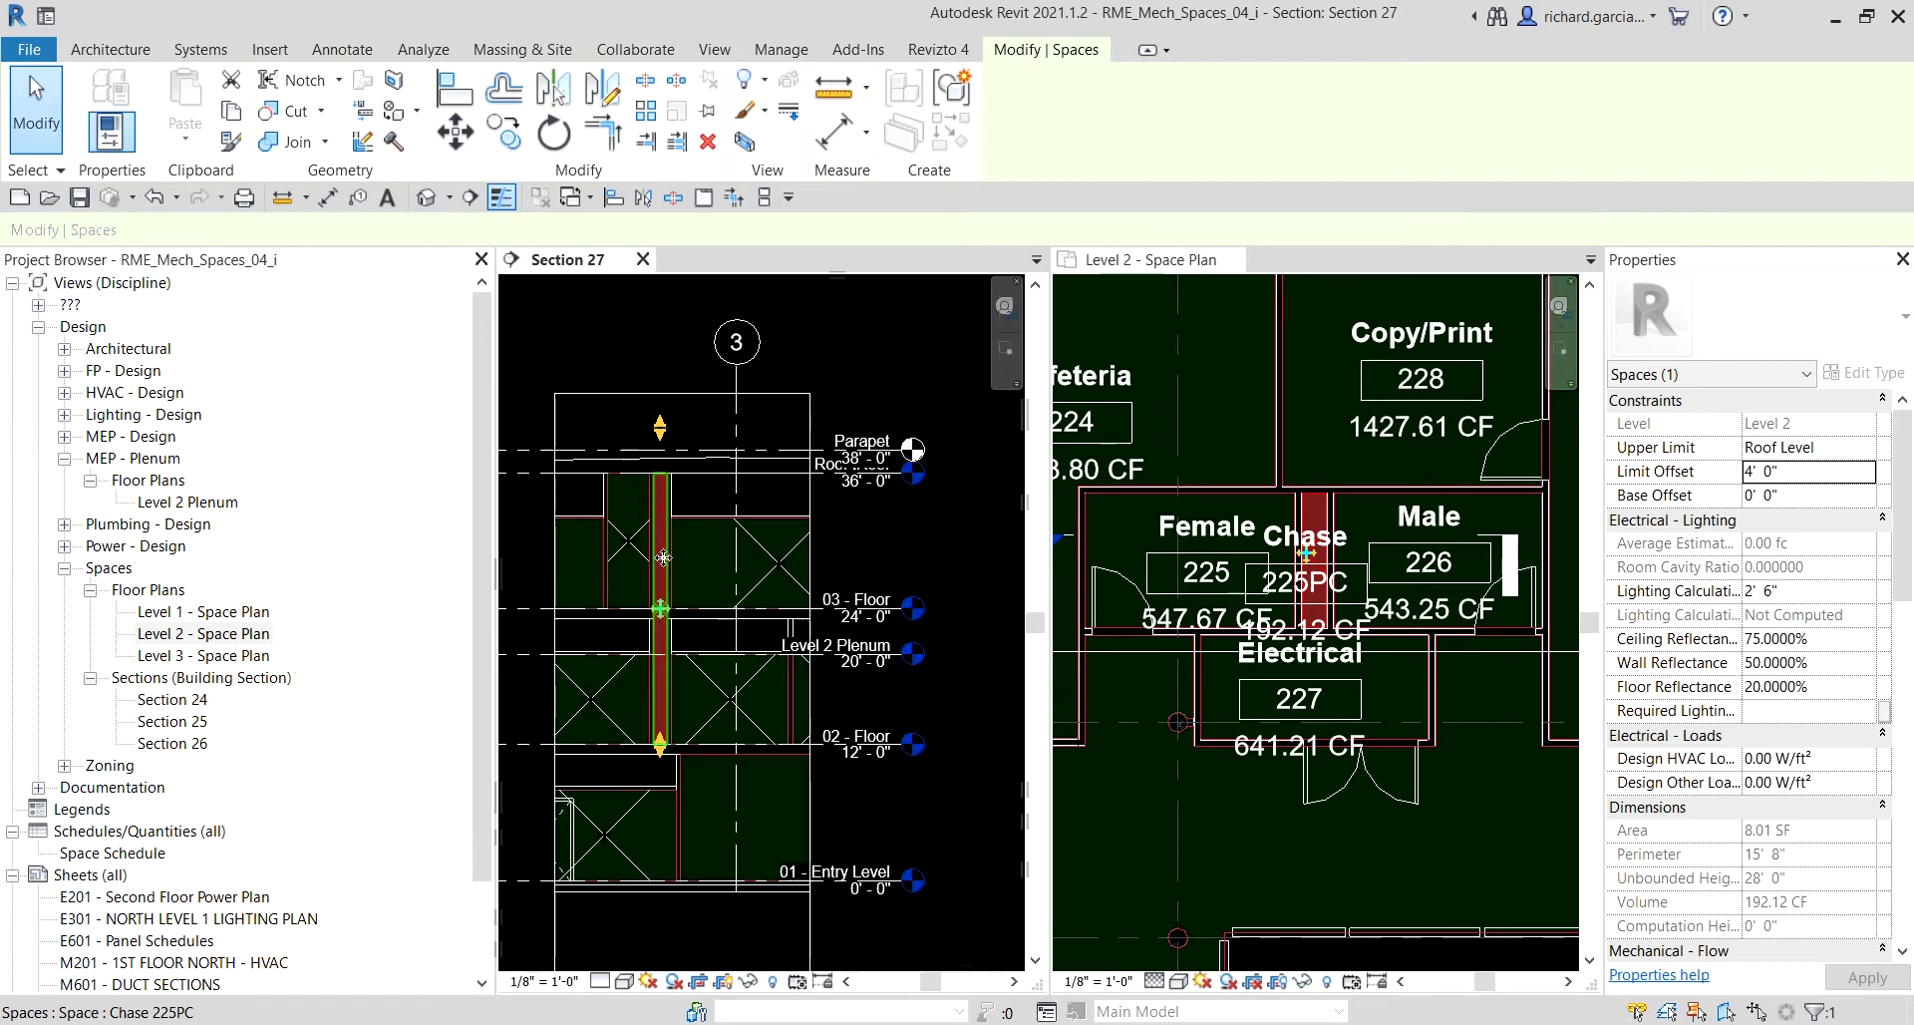
{"action": "scroll", "coordinate": [660, 559], "scroll_direction": "up", "scroll_amount": 2}
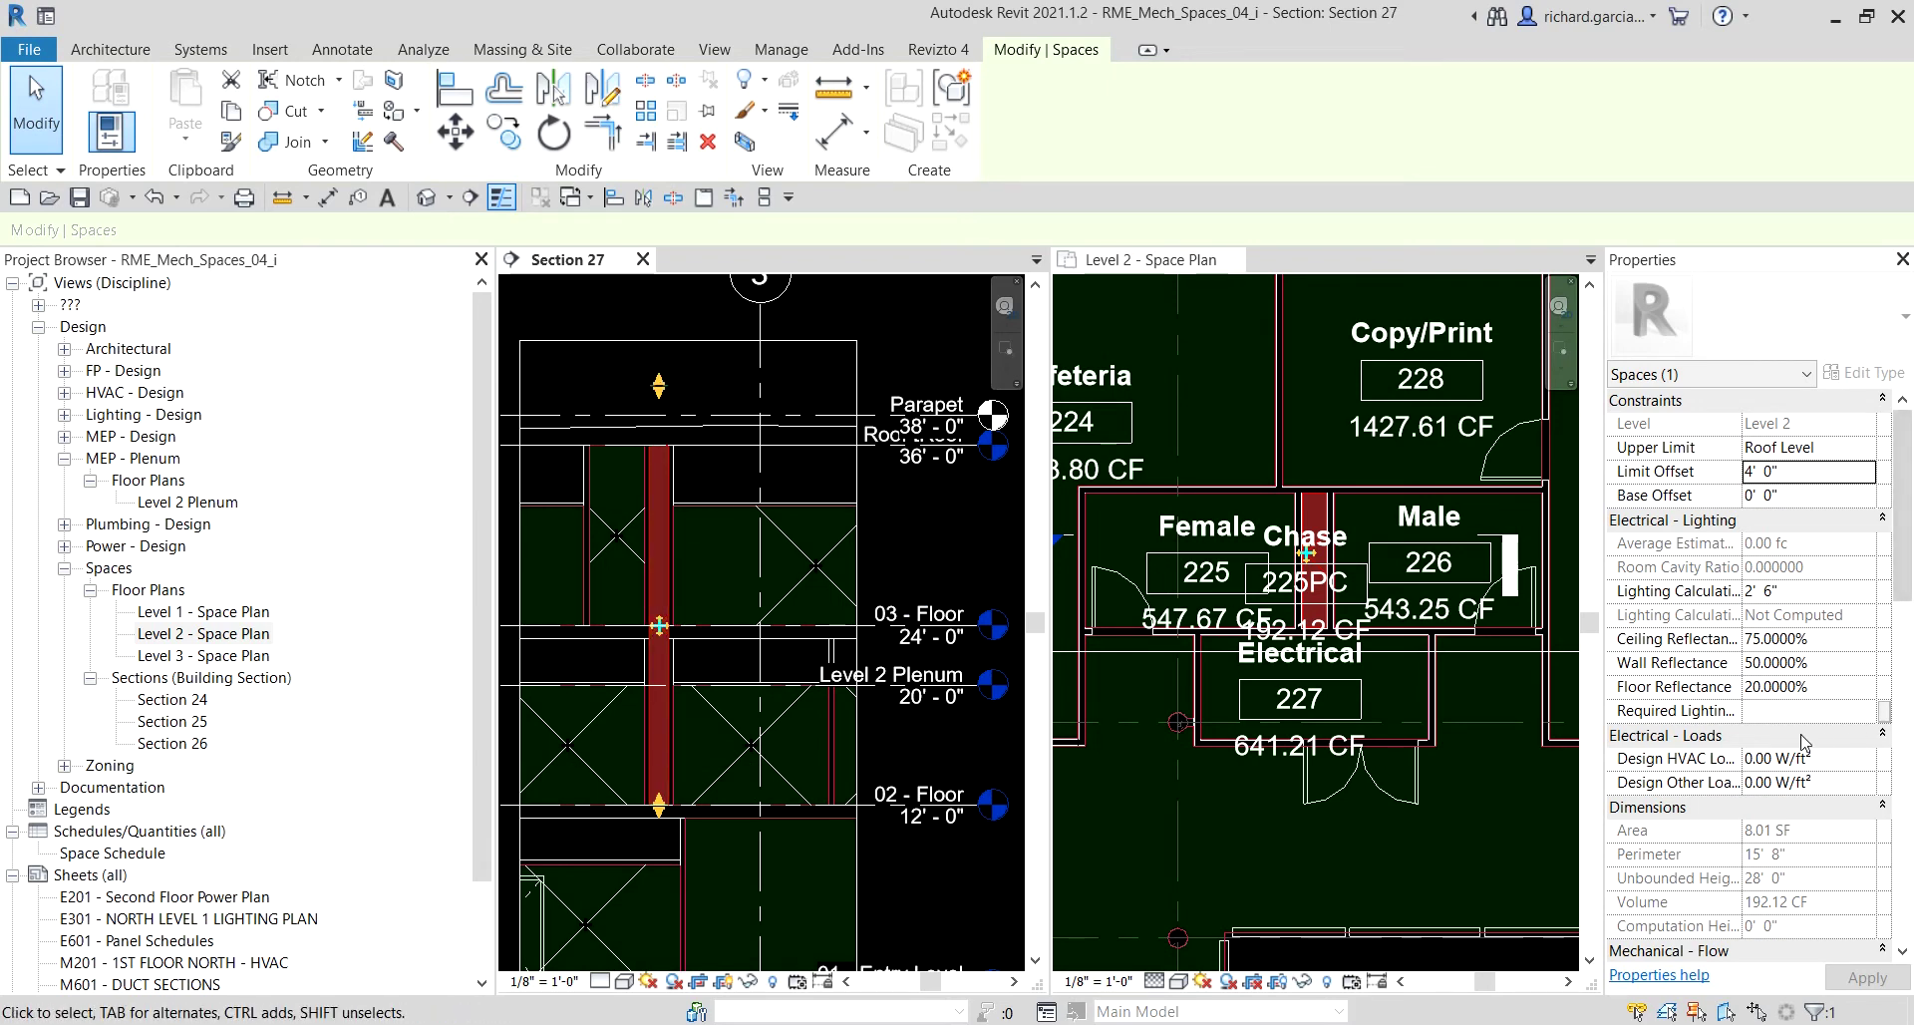
{"action": "scroll", "coordinate": [1804, 742], "scroll_direction": "down", "scroll_amount": 3}
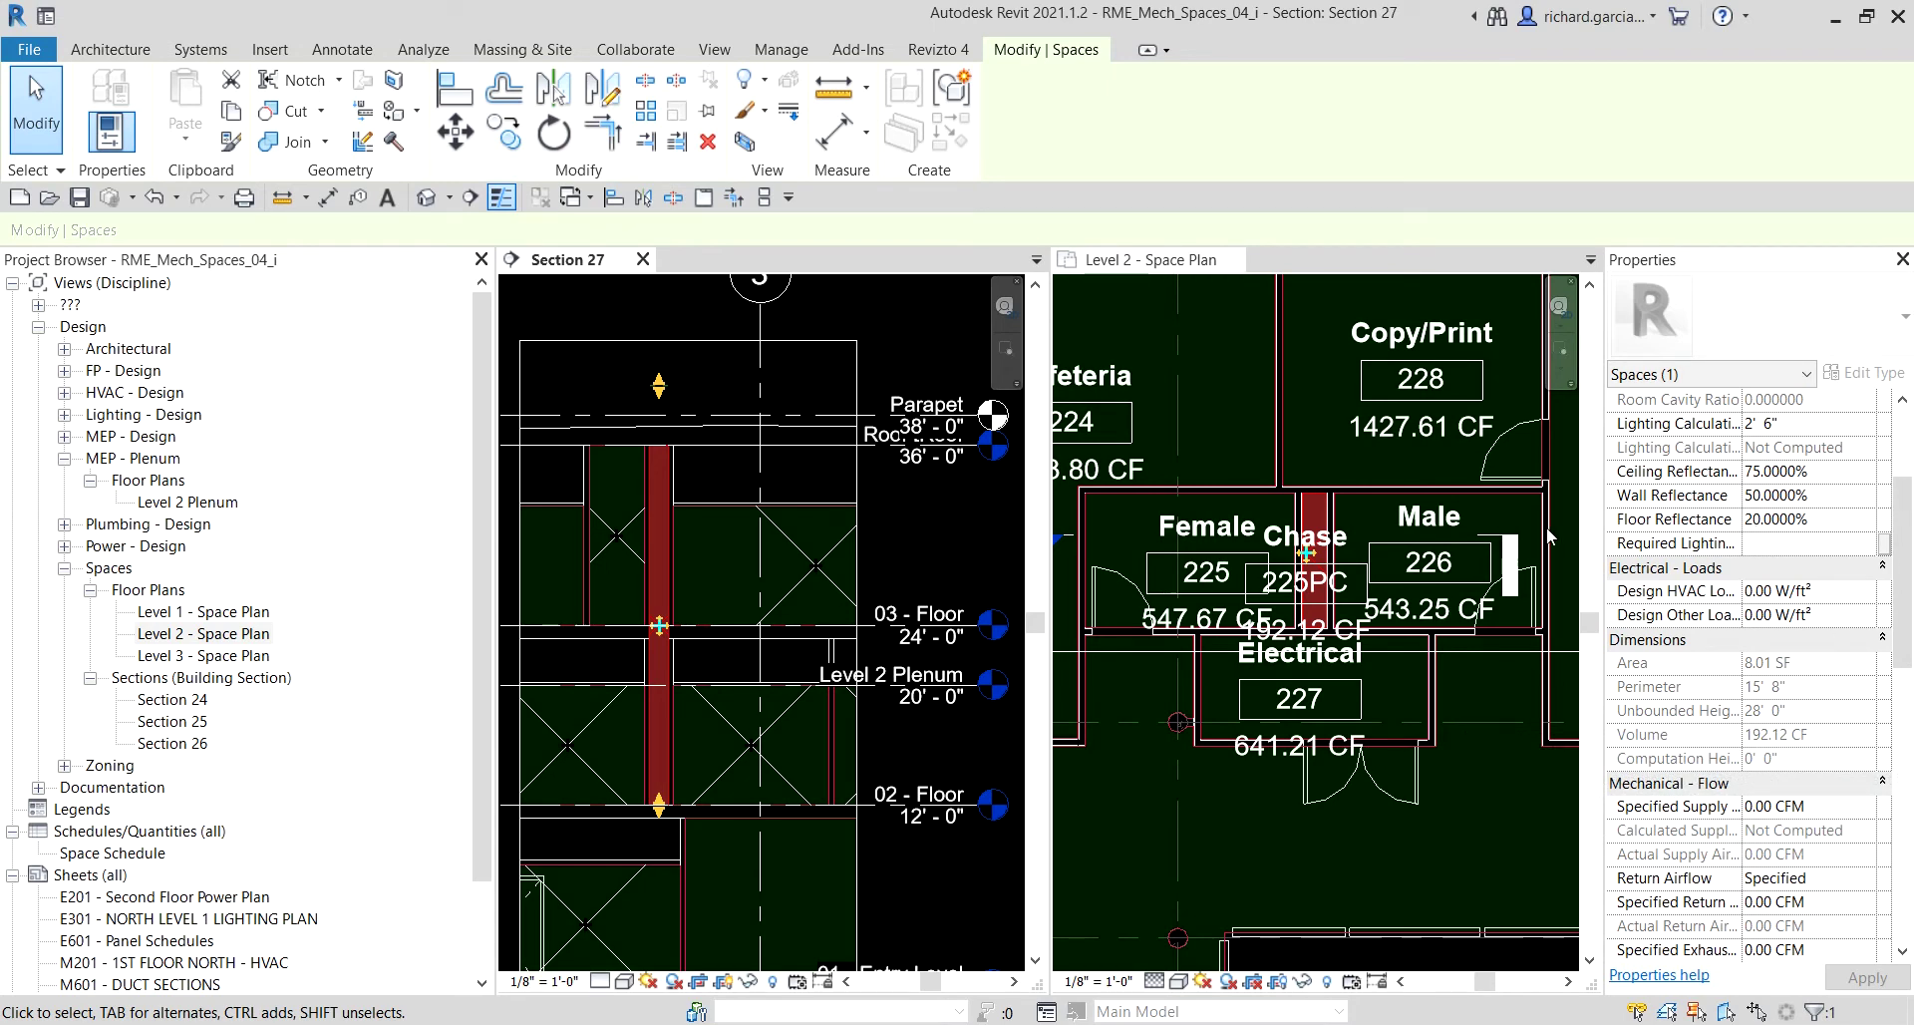
{"action": "left_click", "coordinate": [890, 333]}
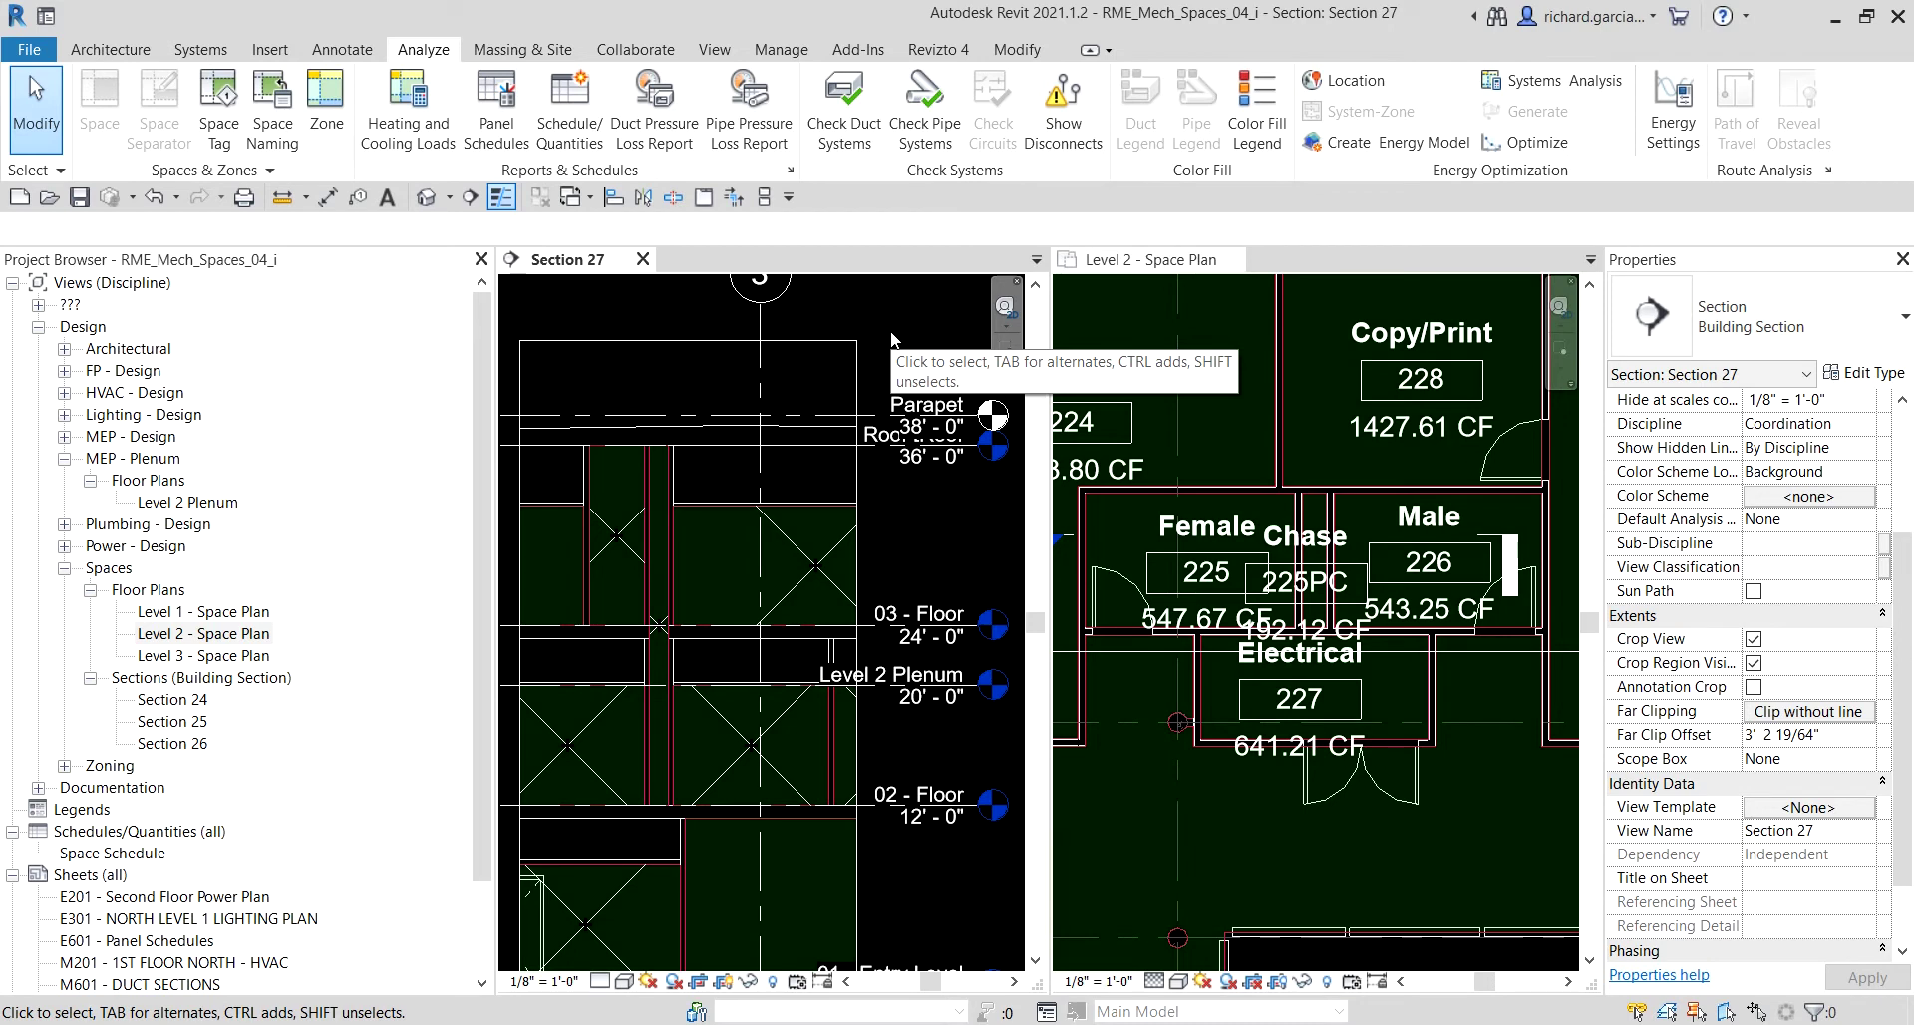
Open the Level 3 - Space Plan view without saving and show open views as tabs (TW).
{"action": "left_click", "coordinate": [214, 657]}
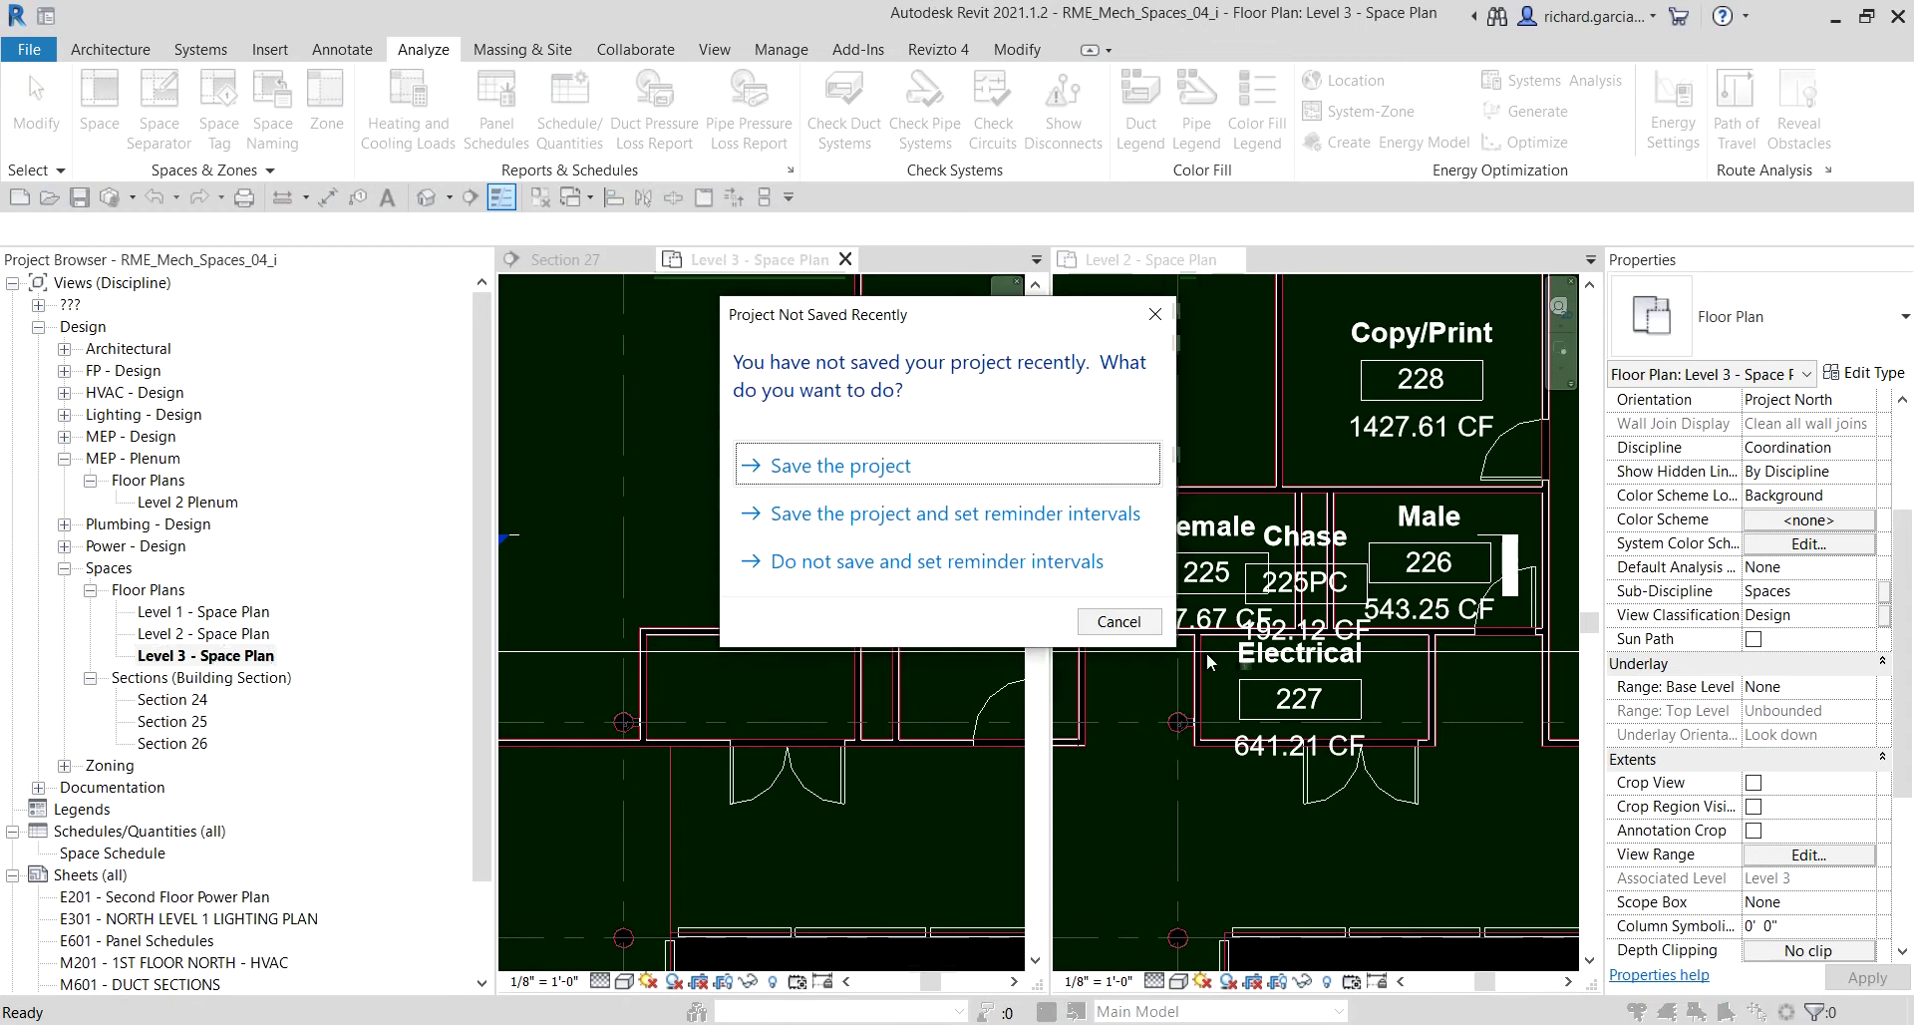
{"action": "left_click", "coordinate": [1118, 622]}
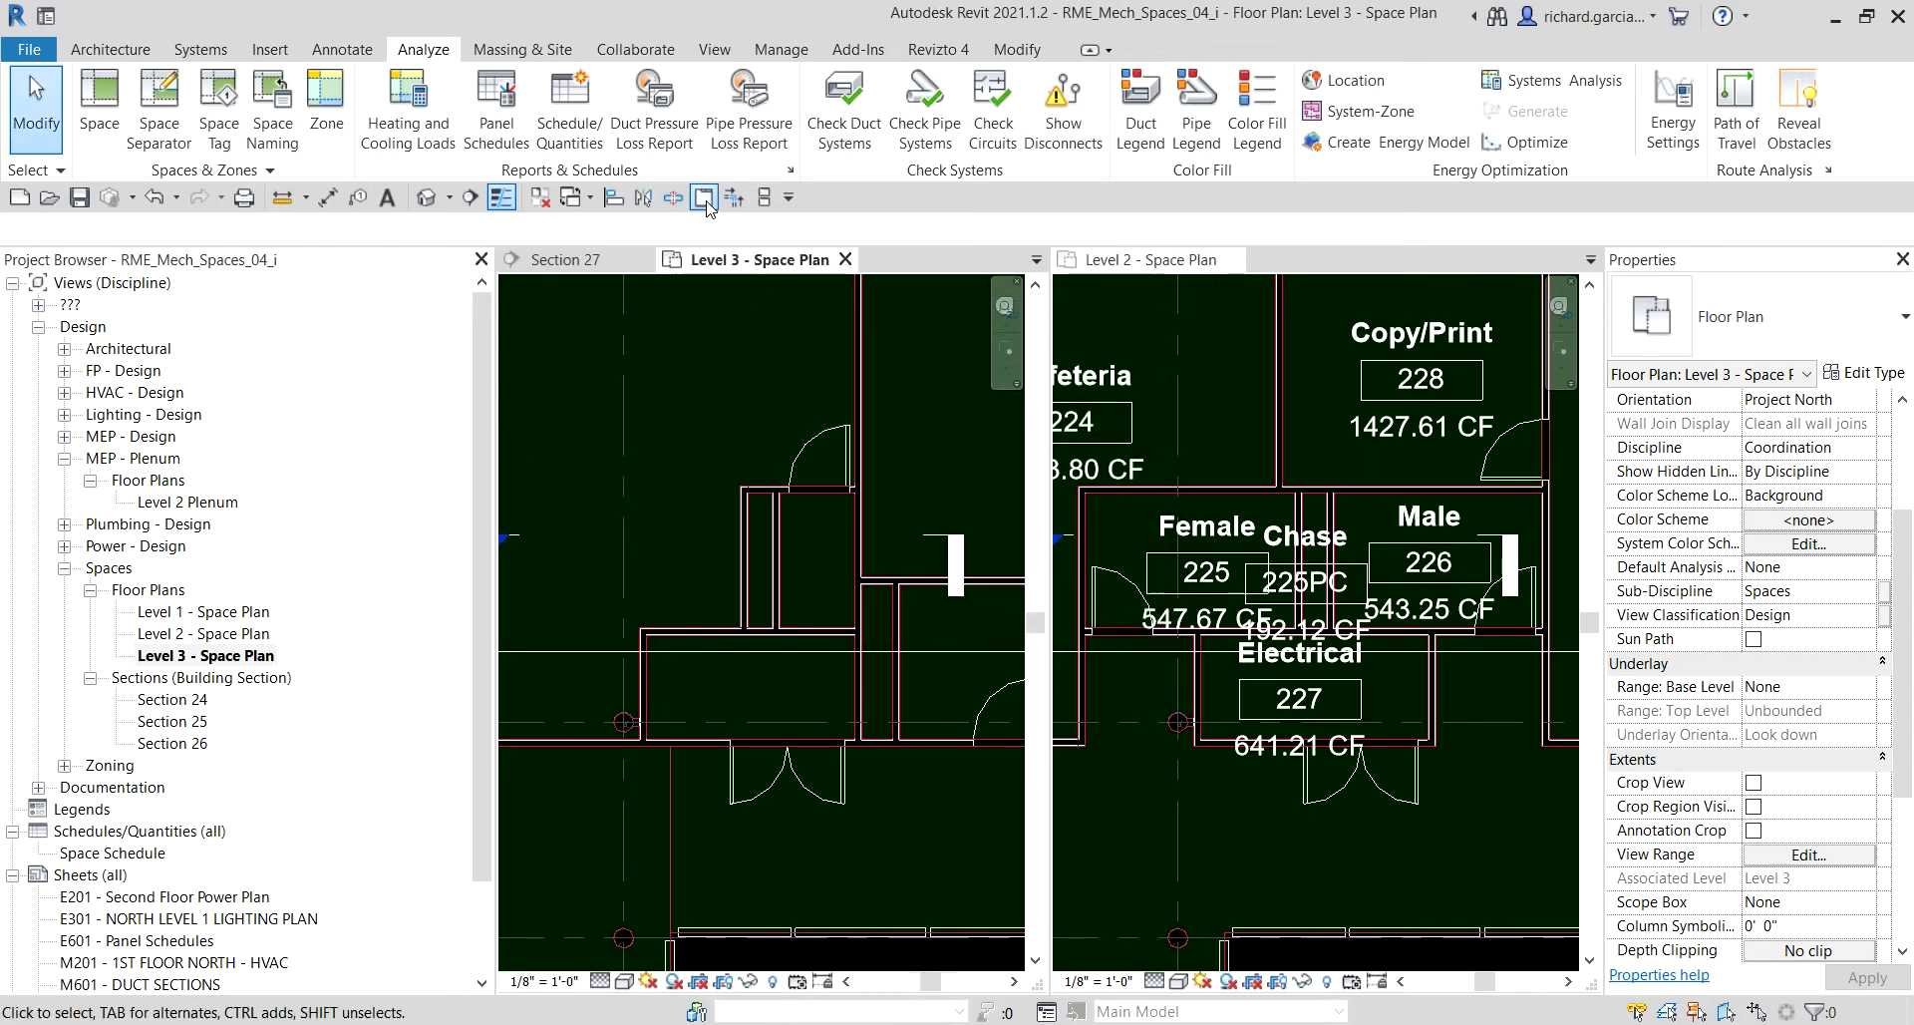
{"action": "key", "text": "t"}
{"action": "key", "text": "w"}
{"action": "scroll", "coordinate": [917, 614], "scroll_direction": "down", "scroll_amount": 5}
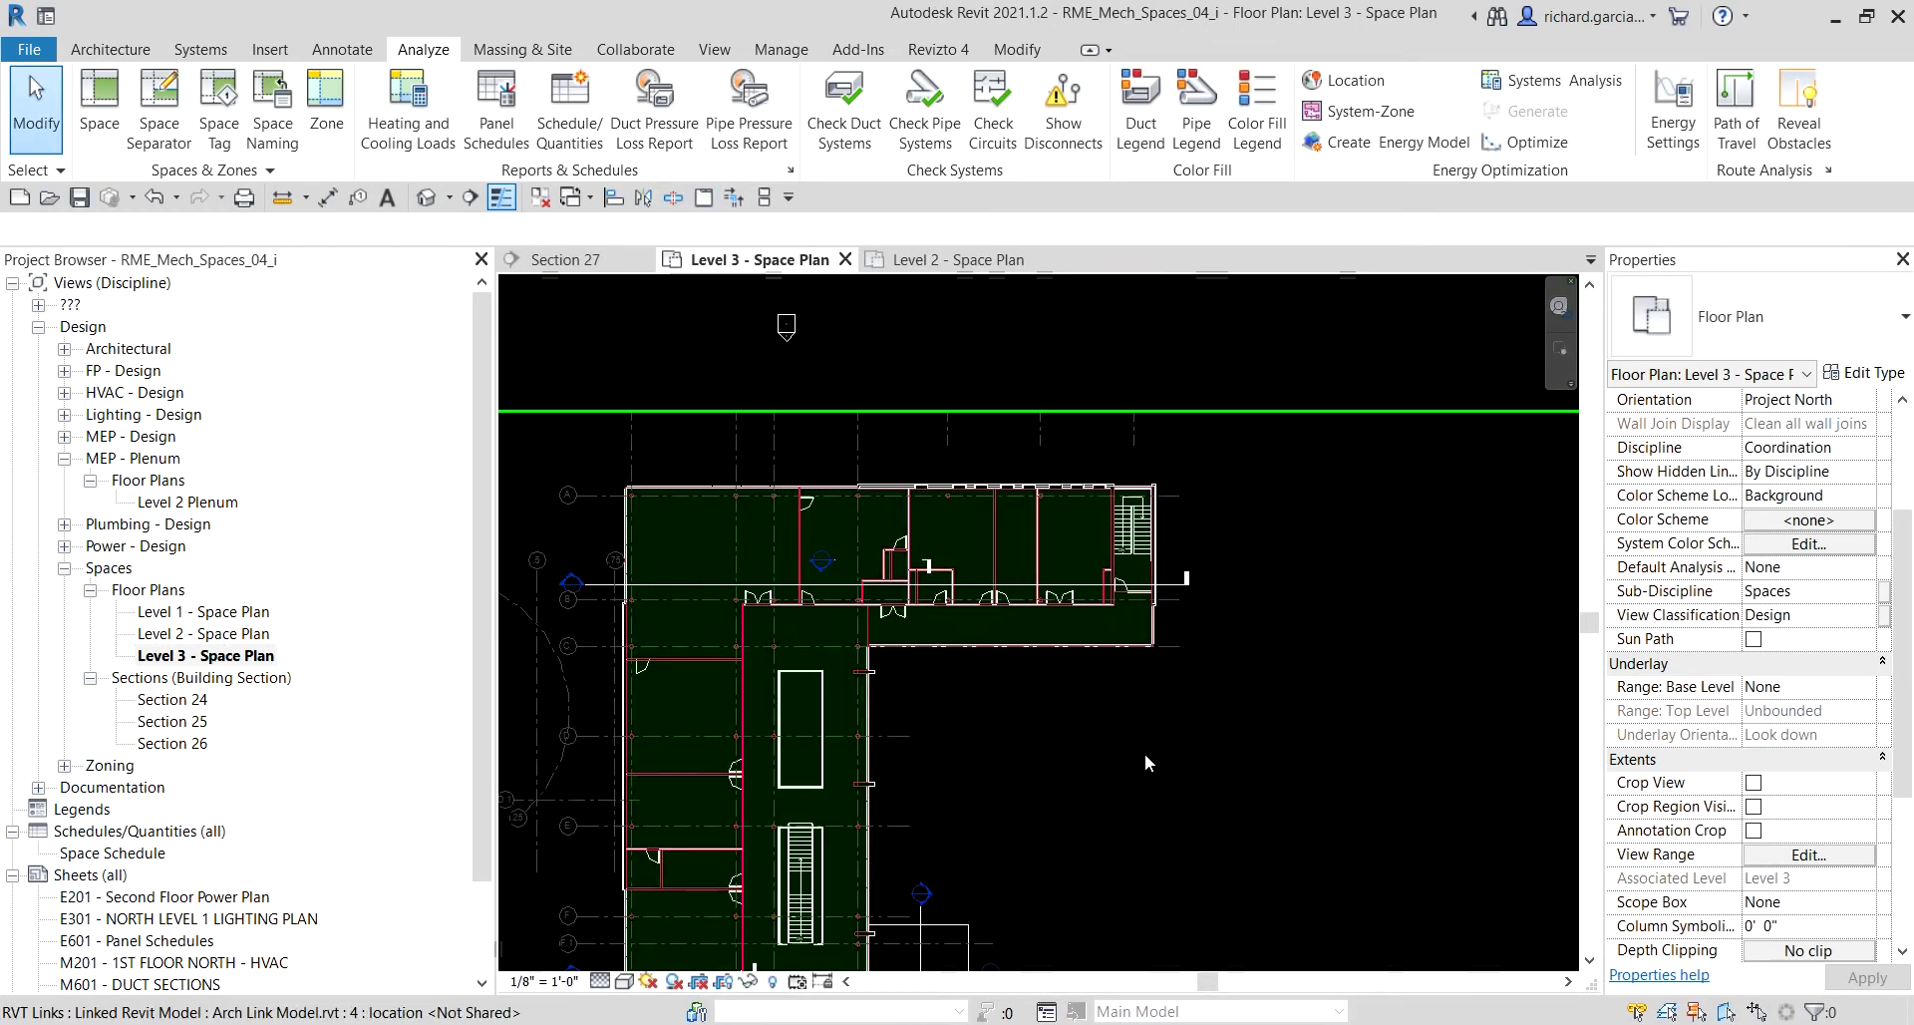
{"action": "left_click", "coordinate": [1144, 752]}
{"action": "middle_click_drag", "start_coordinate": [1060, 757], "coordinate": [1080, 750]}
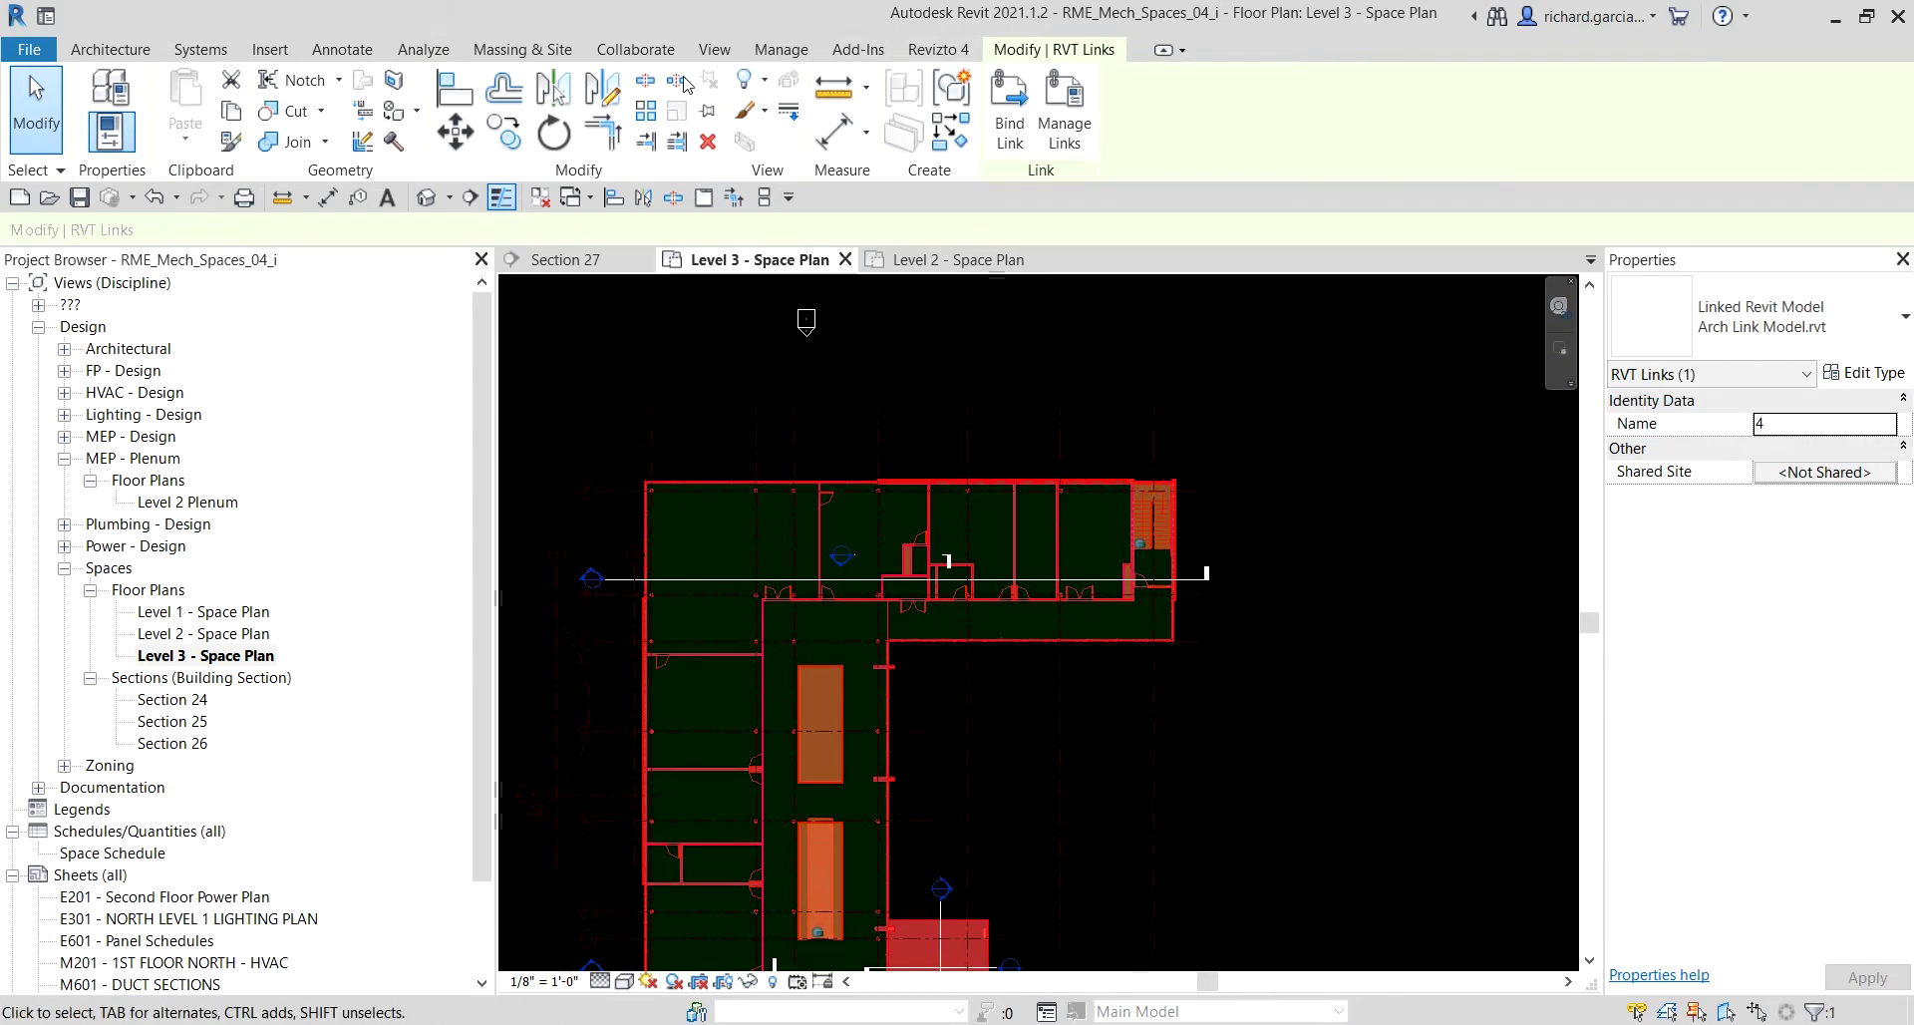
{"action": "left_click", "coordinate": [55, 144]}
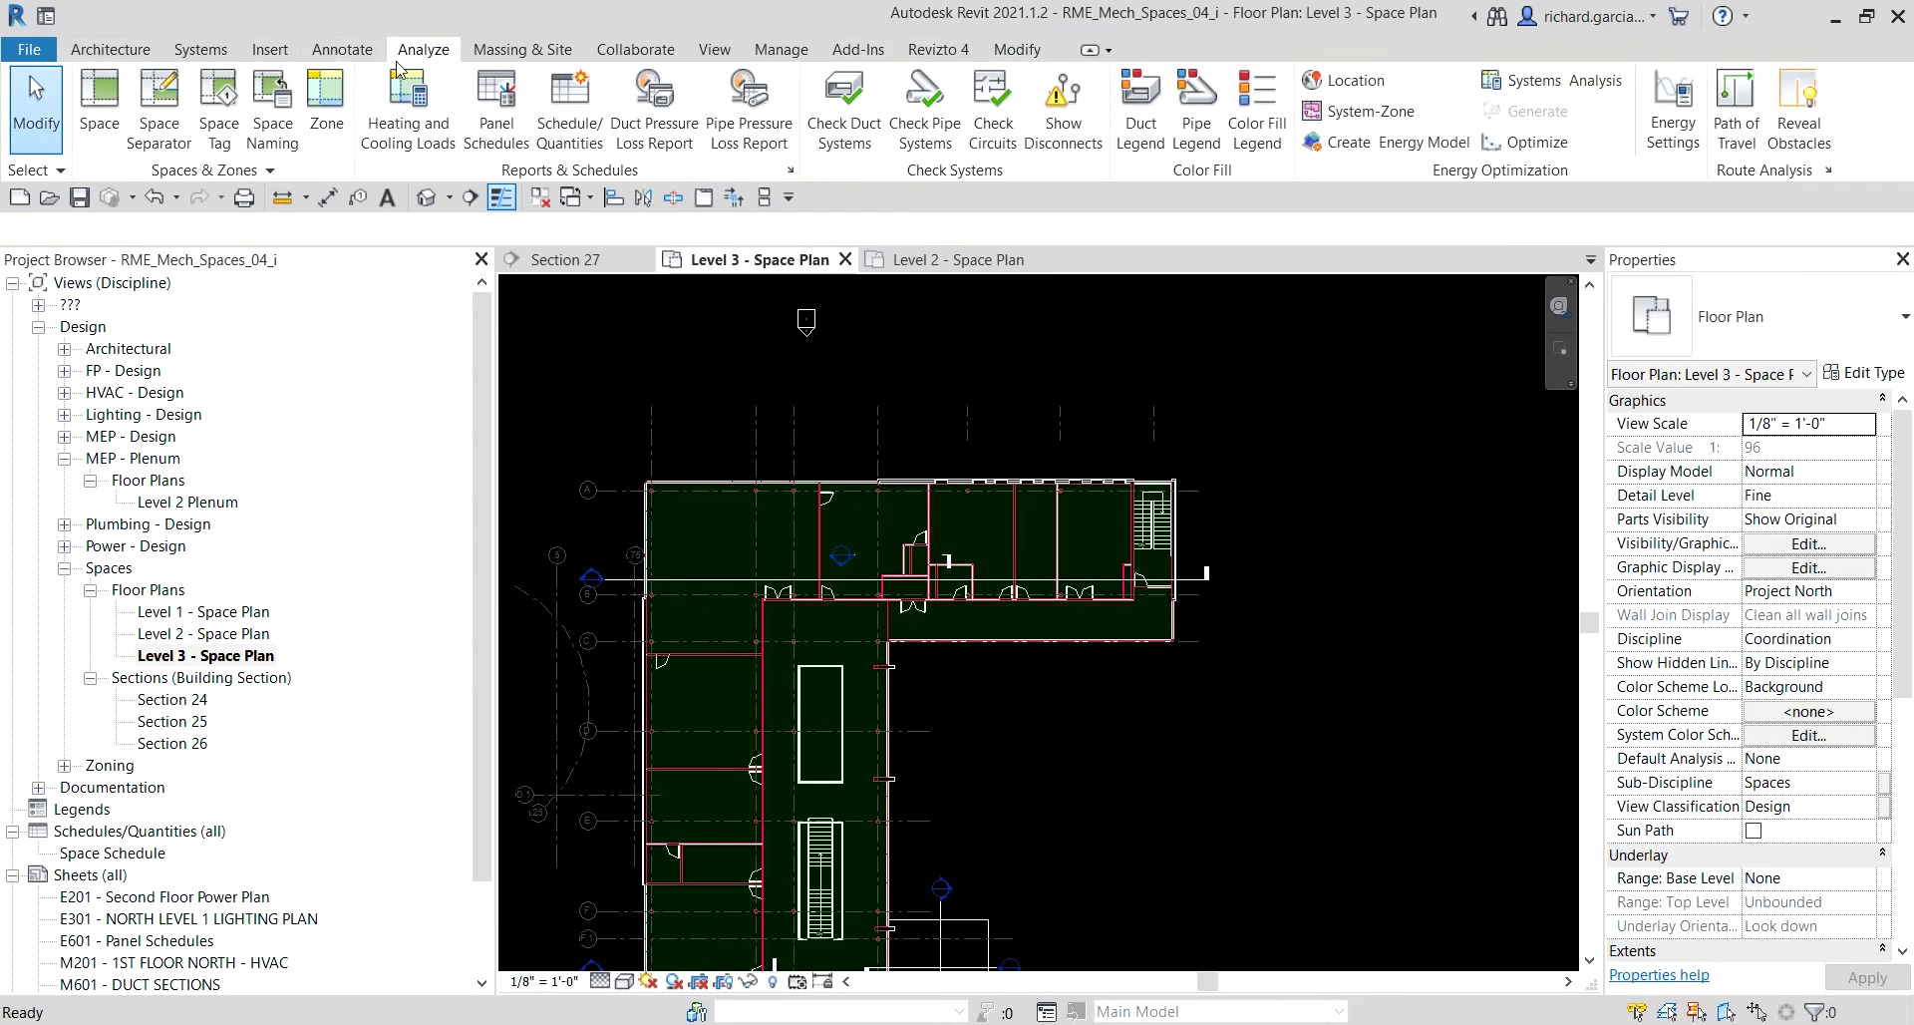
Place volume space tags in Open Office 321 (11180.99 CF) and Administration 322 (4450.92 CF).
{"action": "left_click", "coordinate": [220, 108]}
{"action": "scroll", "coordinate": [700, 533], "scroll_direction": "up", "scroll_amount": 4}
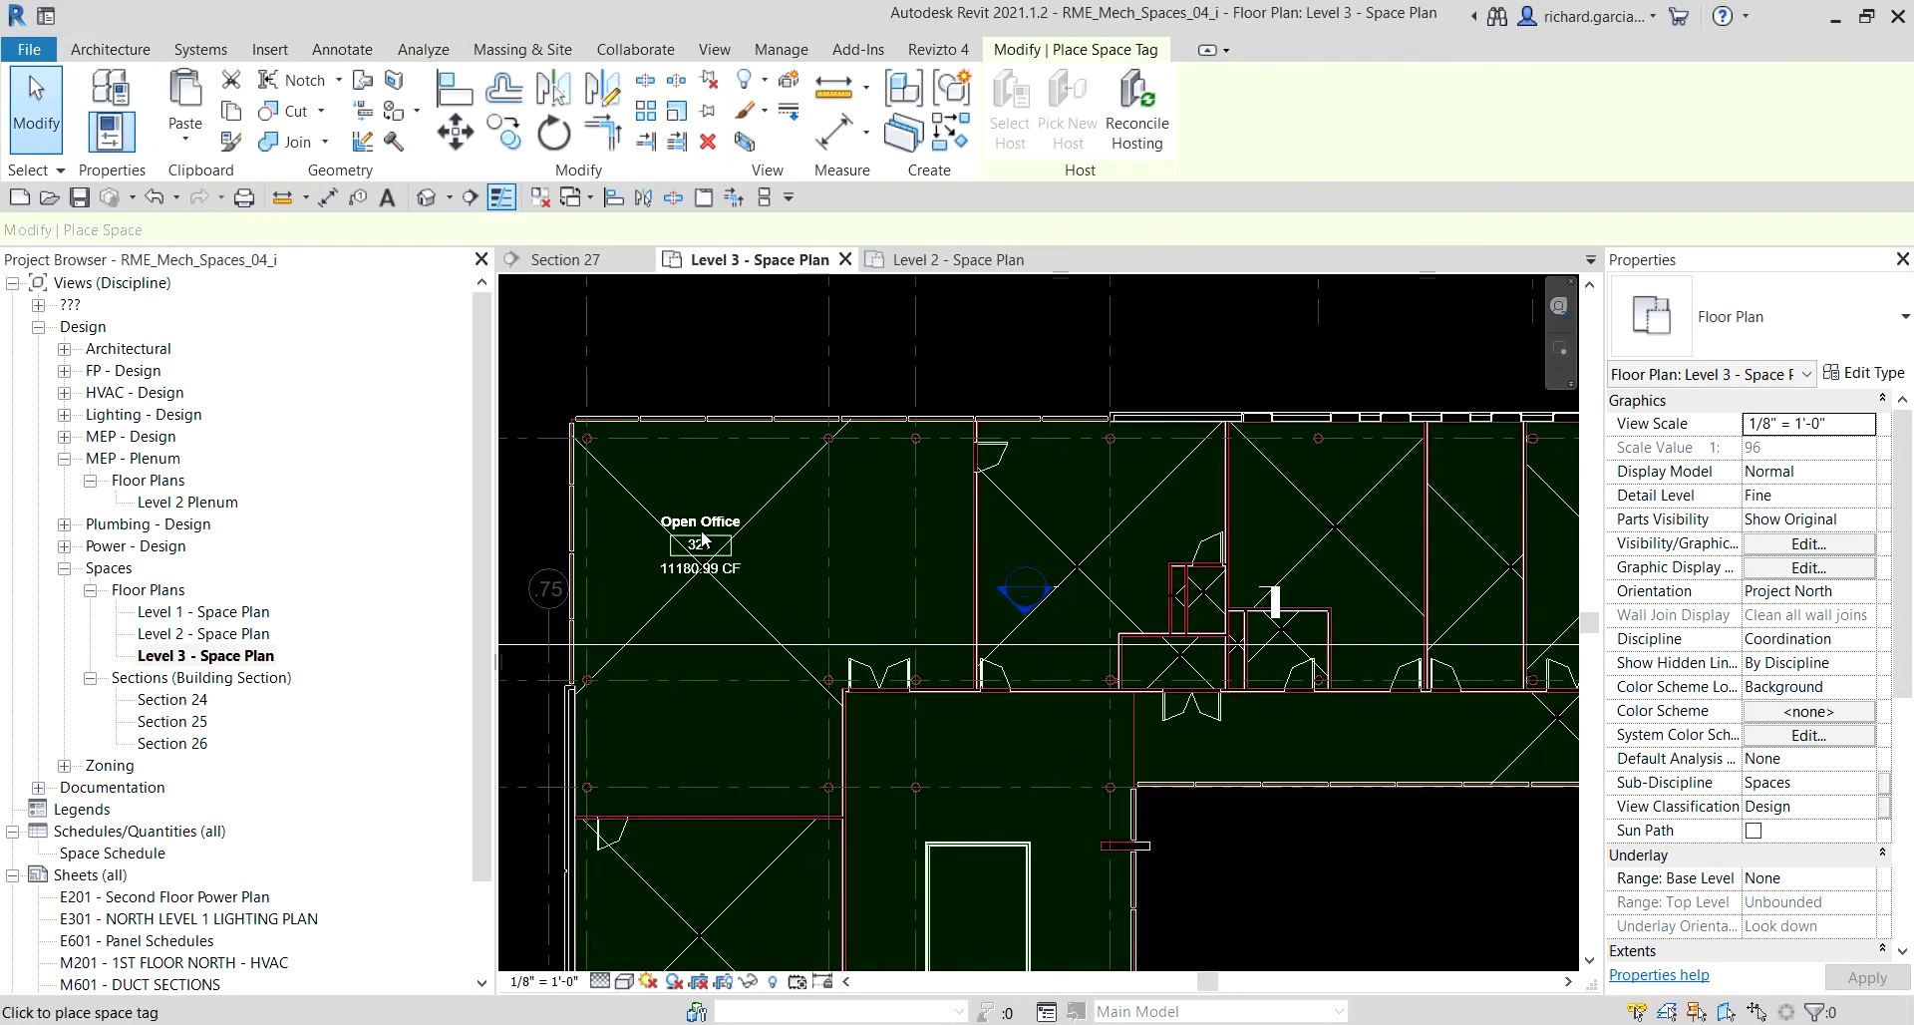
{"action": "scroll", "coordinate": [701, 539], "scroll_direction": "up", "scroll_amount": 2}
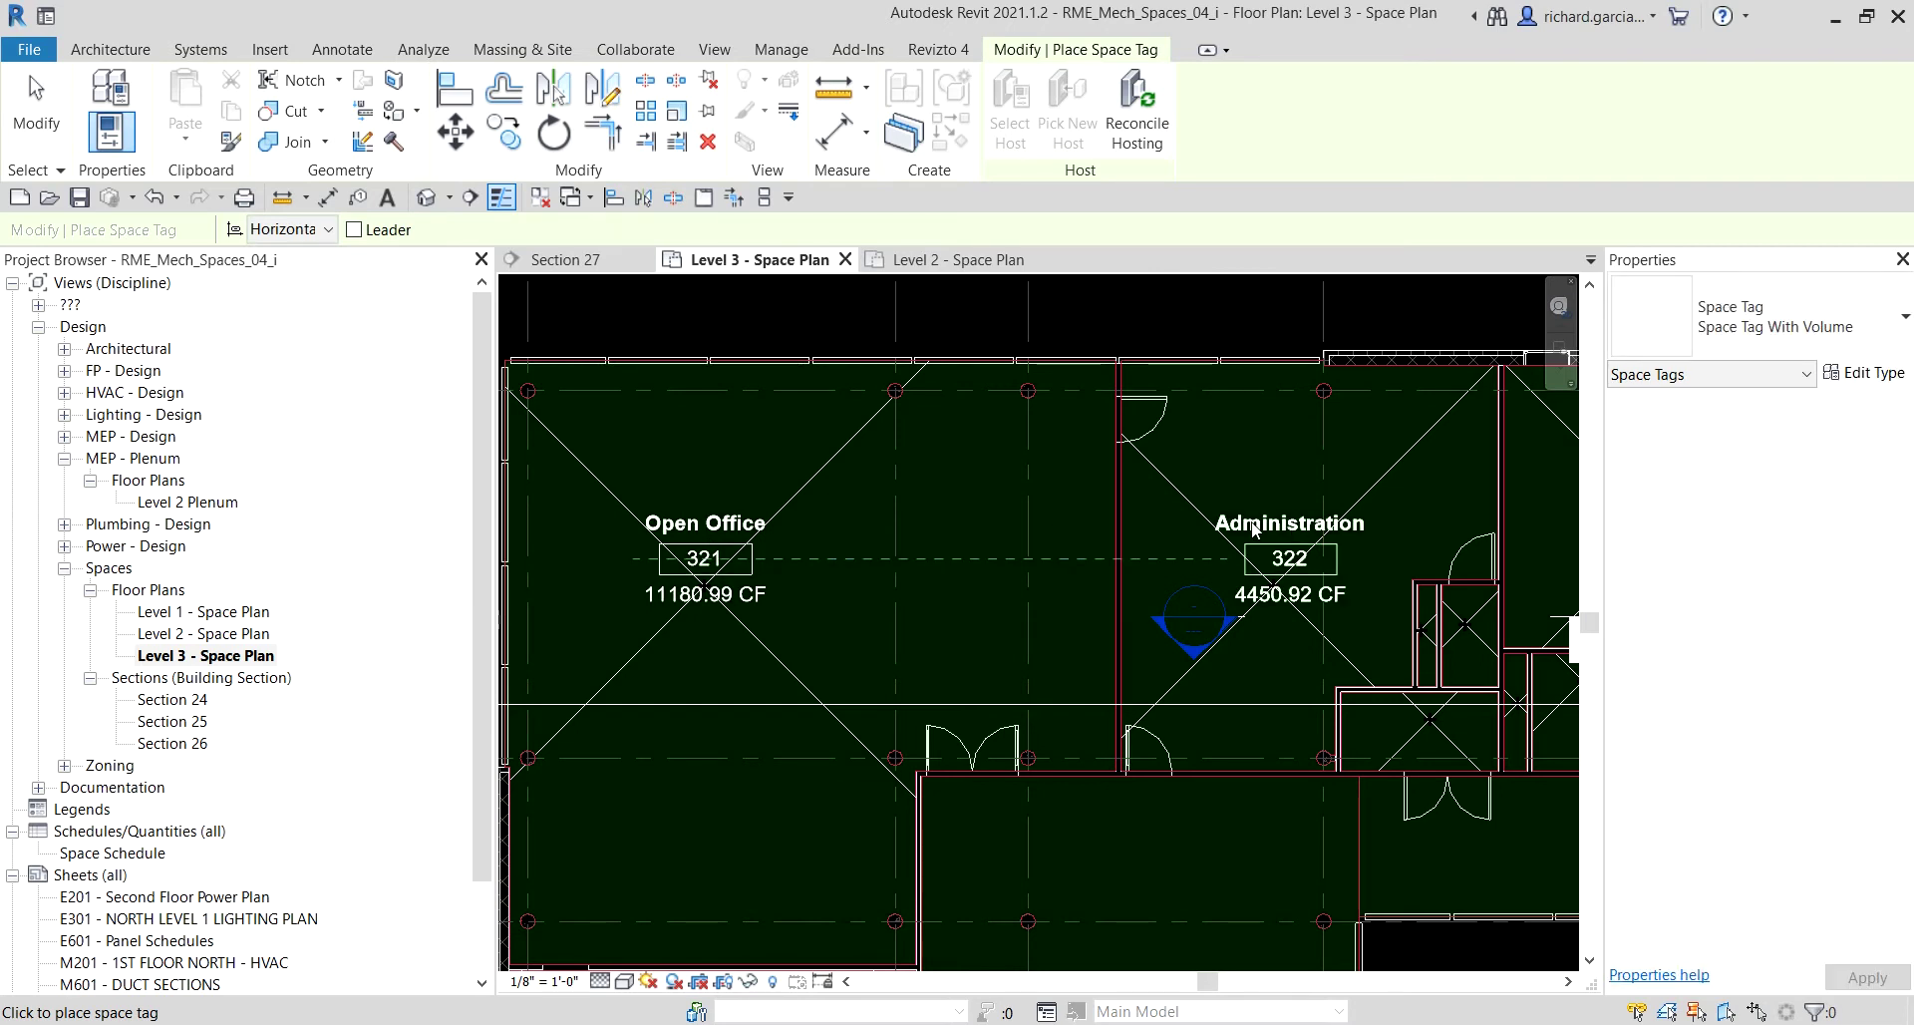
{"action": "left_click", "coordinate": [1253, 530]}
{"action": "scroll", "coordinate": [1253, 530], "scroll_direction": "down", "scroll_amount": 3}
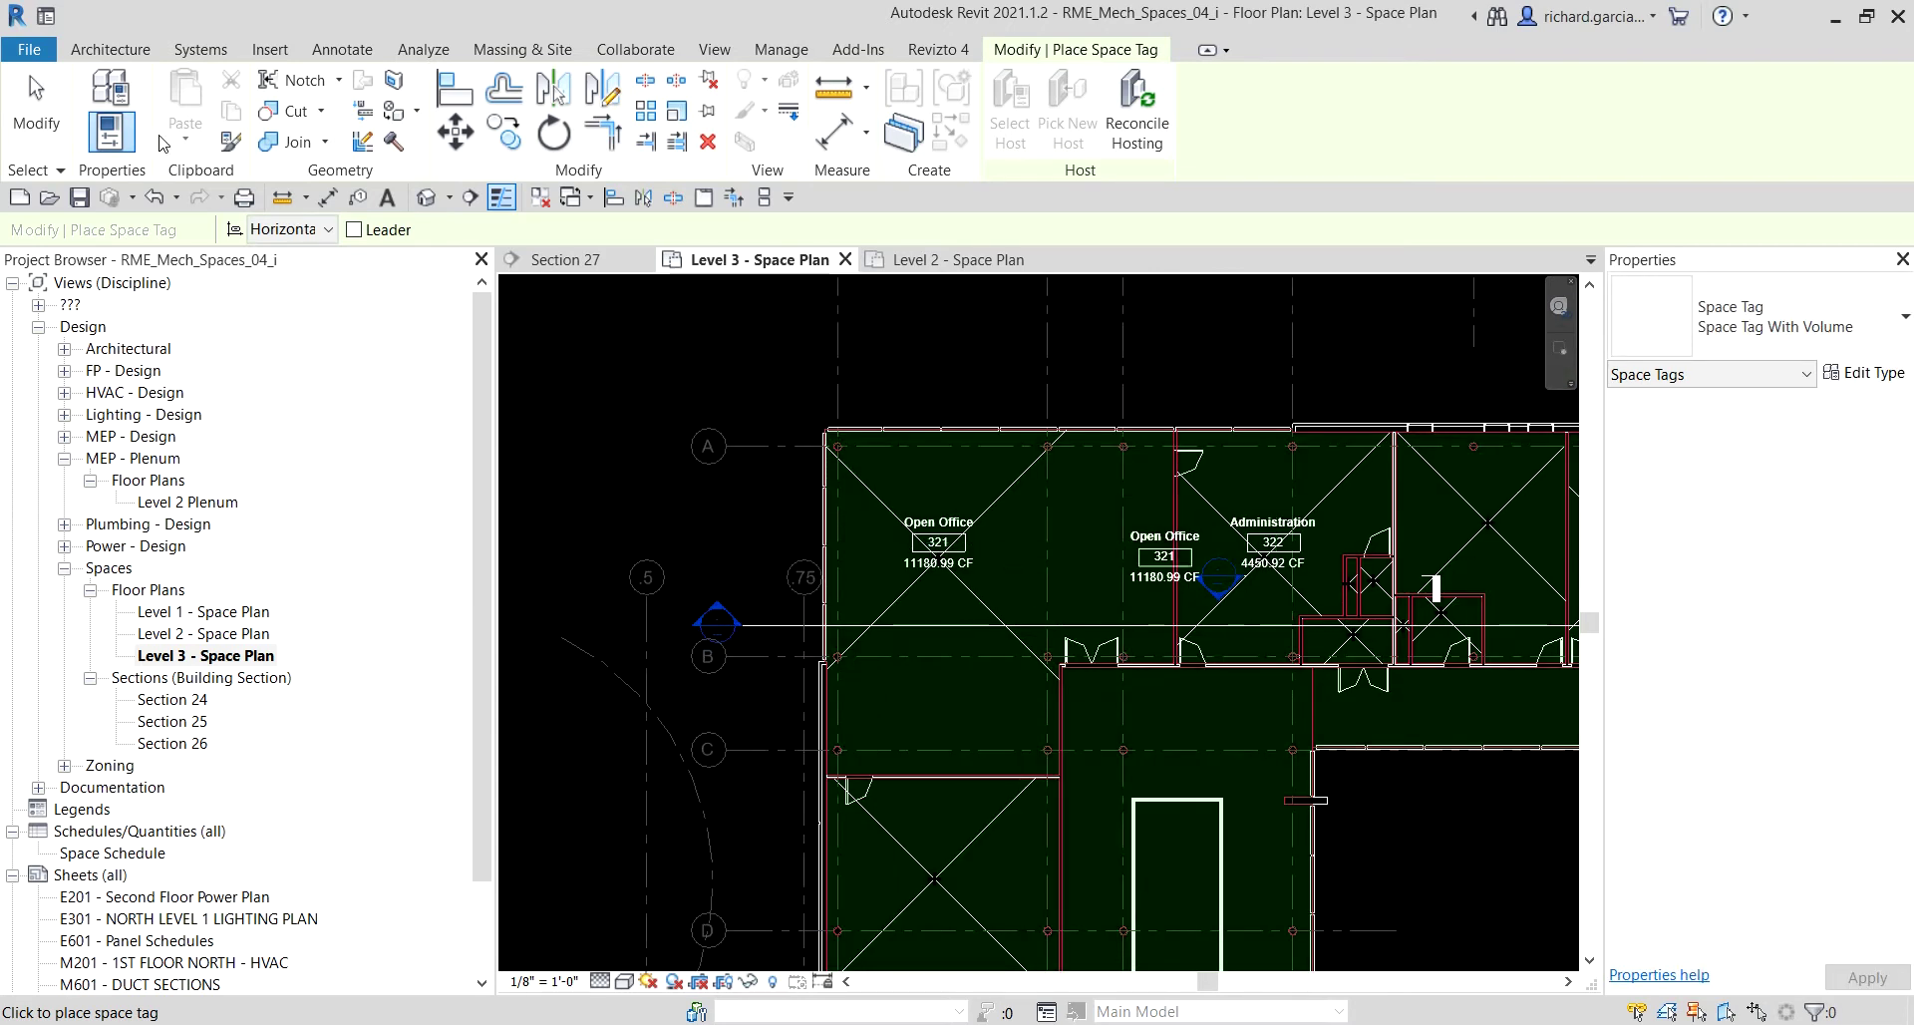
{"action": "left_click", "coordinate": [35, 95]}
{"action": "scroll", "coordinate": [846, 515], "scroll_direction": "down", "scroll_amount": 3}
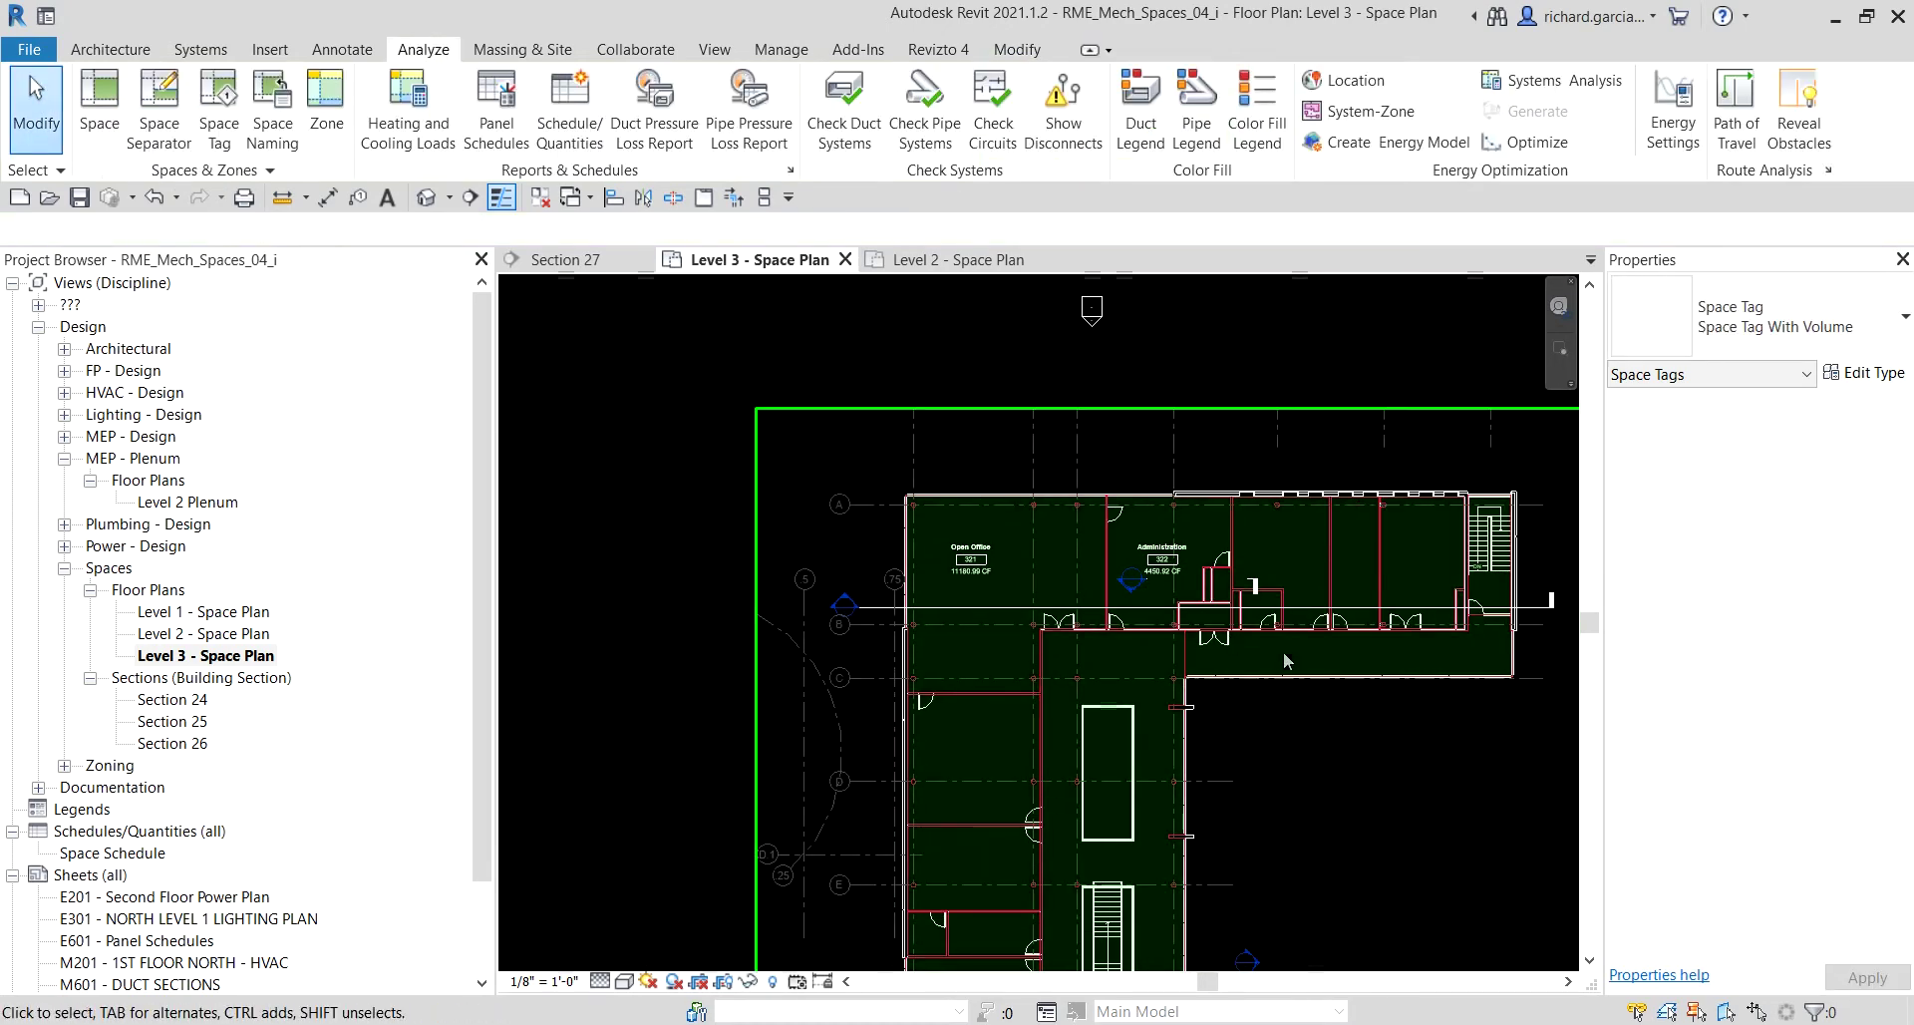
{"action": "middle_click_drag", "start_coordinate": [1212, 627], "coordinate": [1111, 584]}
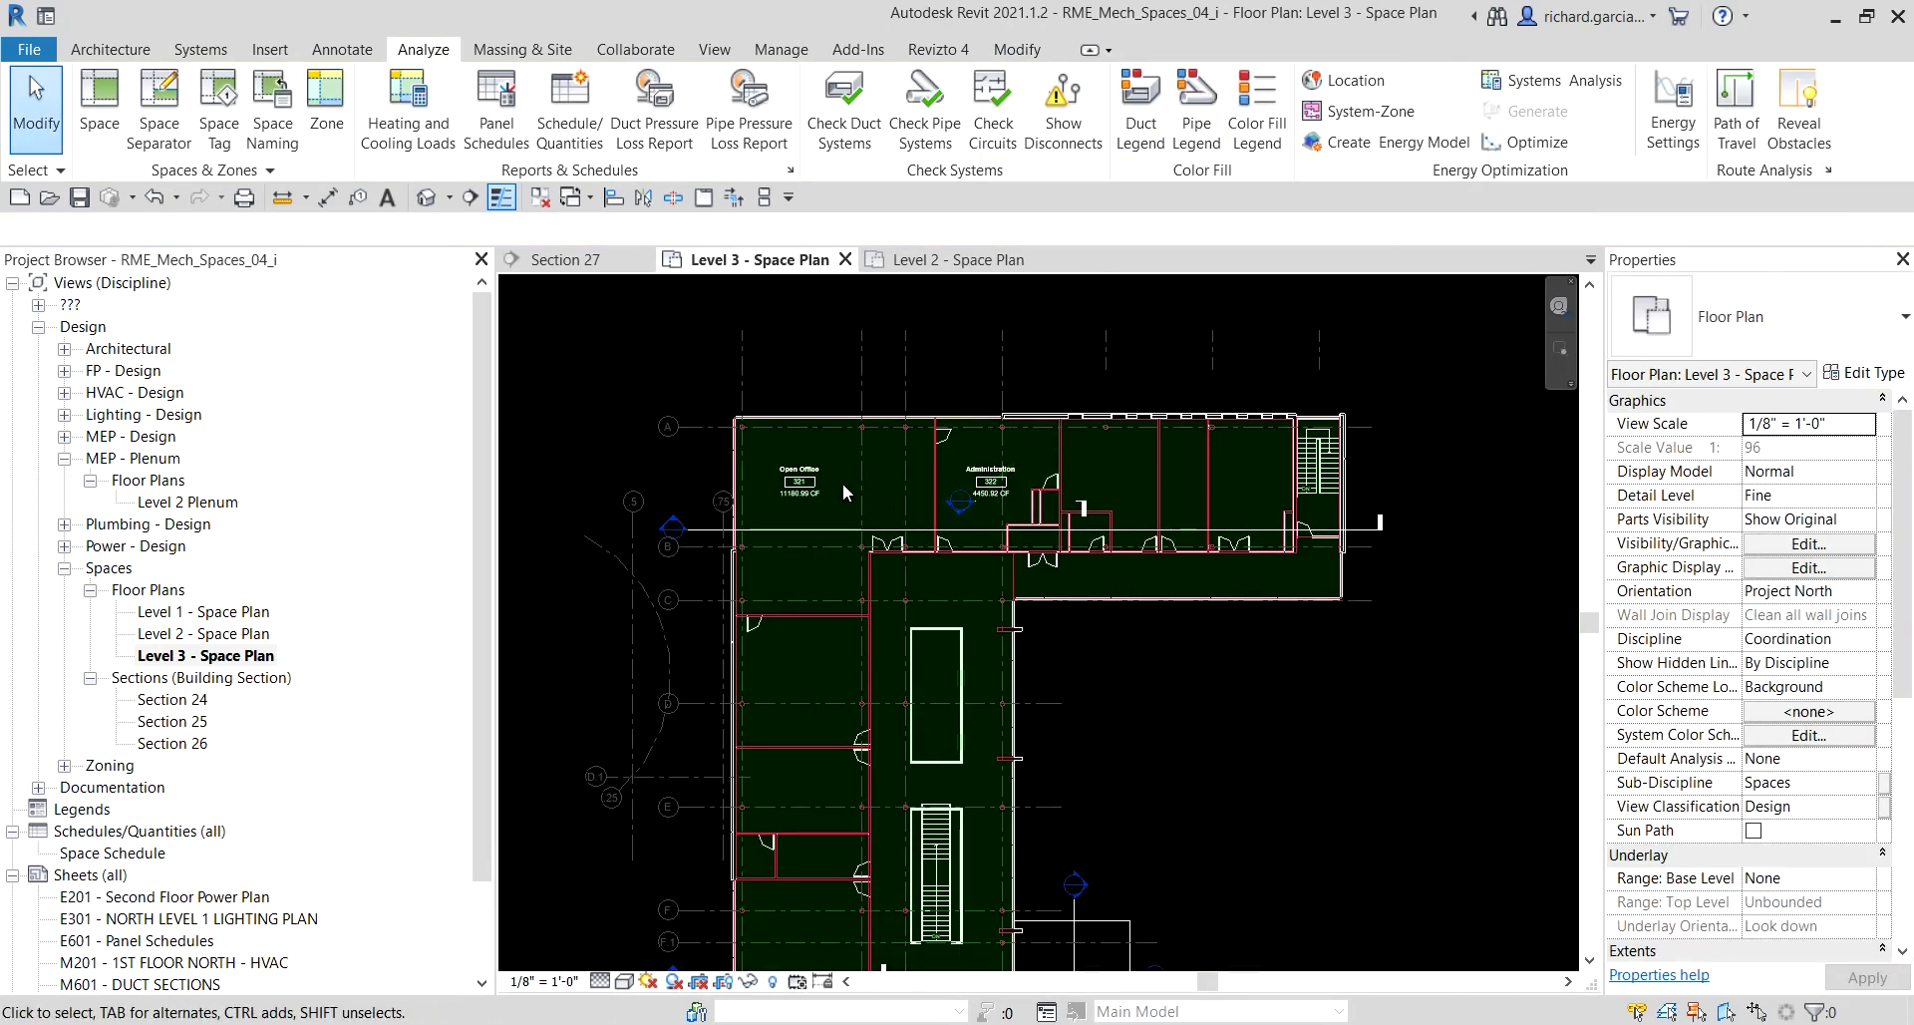
{"action": "scroll", "coordinate": [843, 481], "scroll_direction": "up", "scroll_amount": 2}
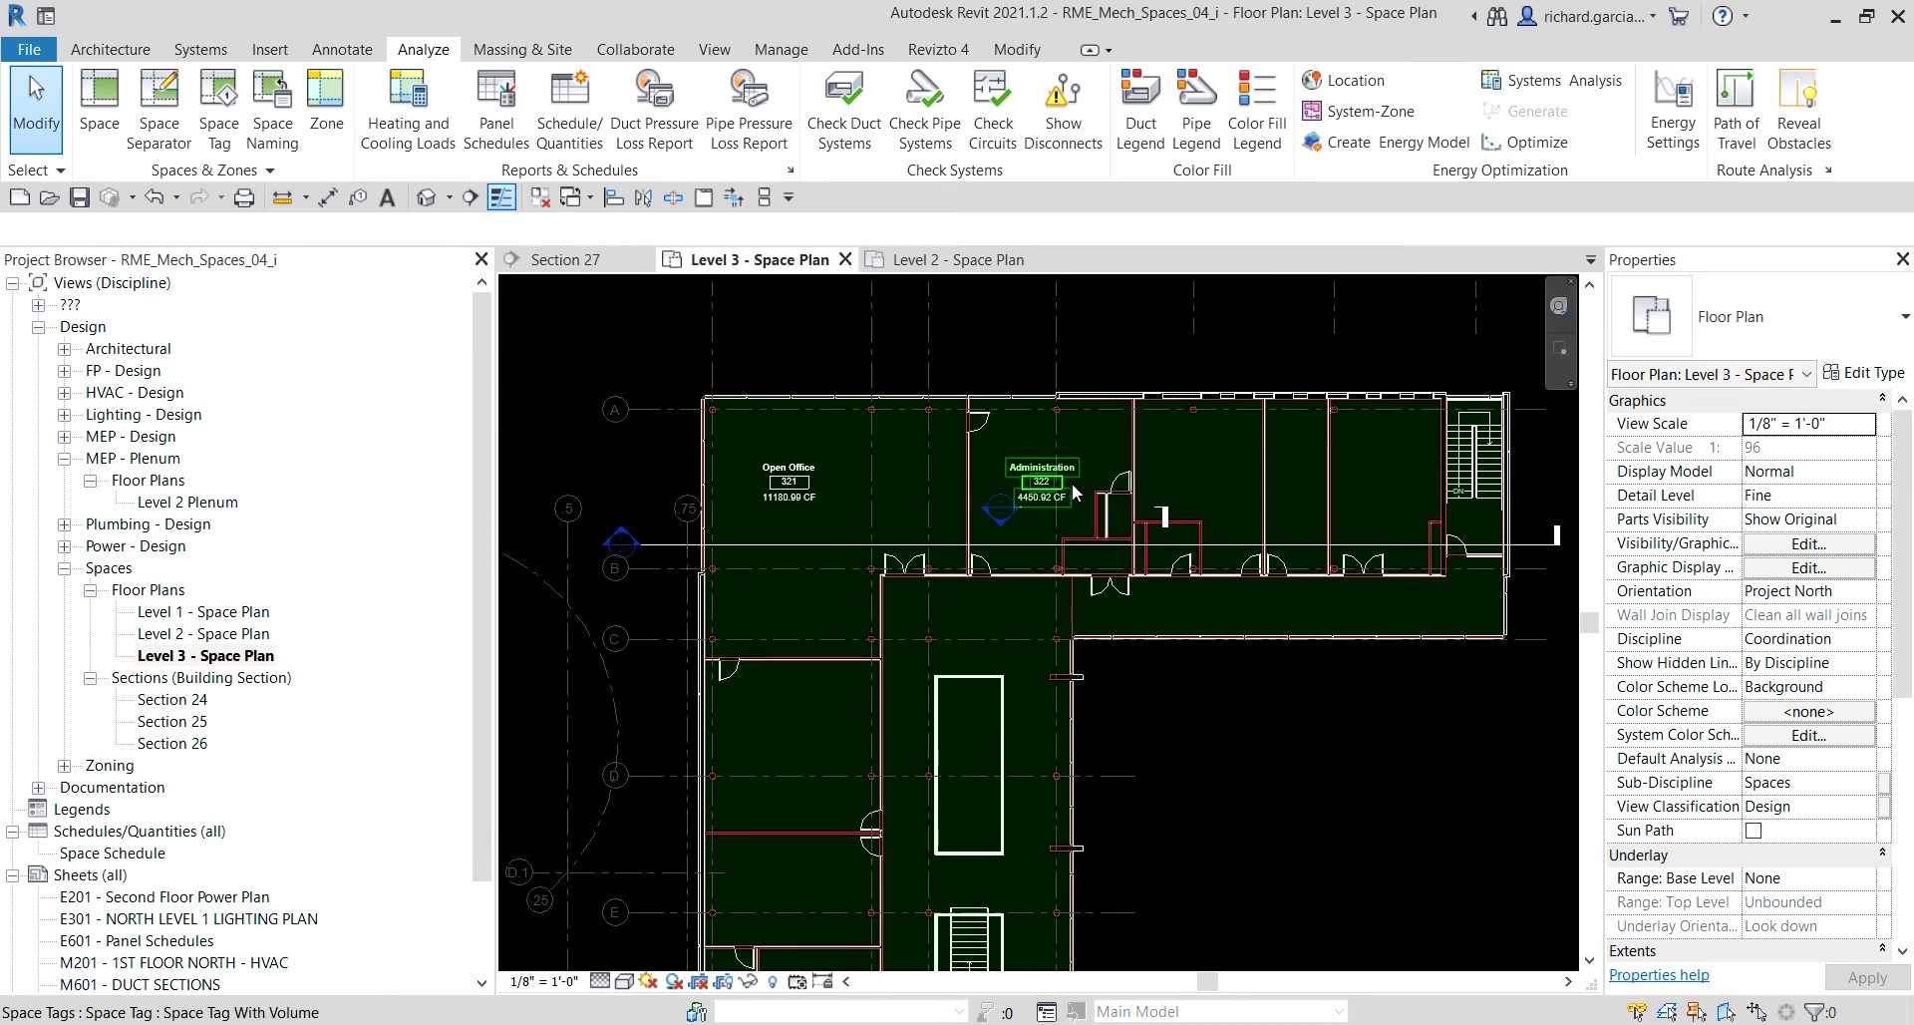
Use Tag All to tag remaining spaces like Advisors 324, Corridor and Media Review with Space Tag With Volume.
{"action": "left_click", "coordinate": [339, 55]}
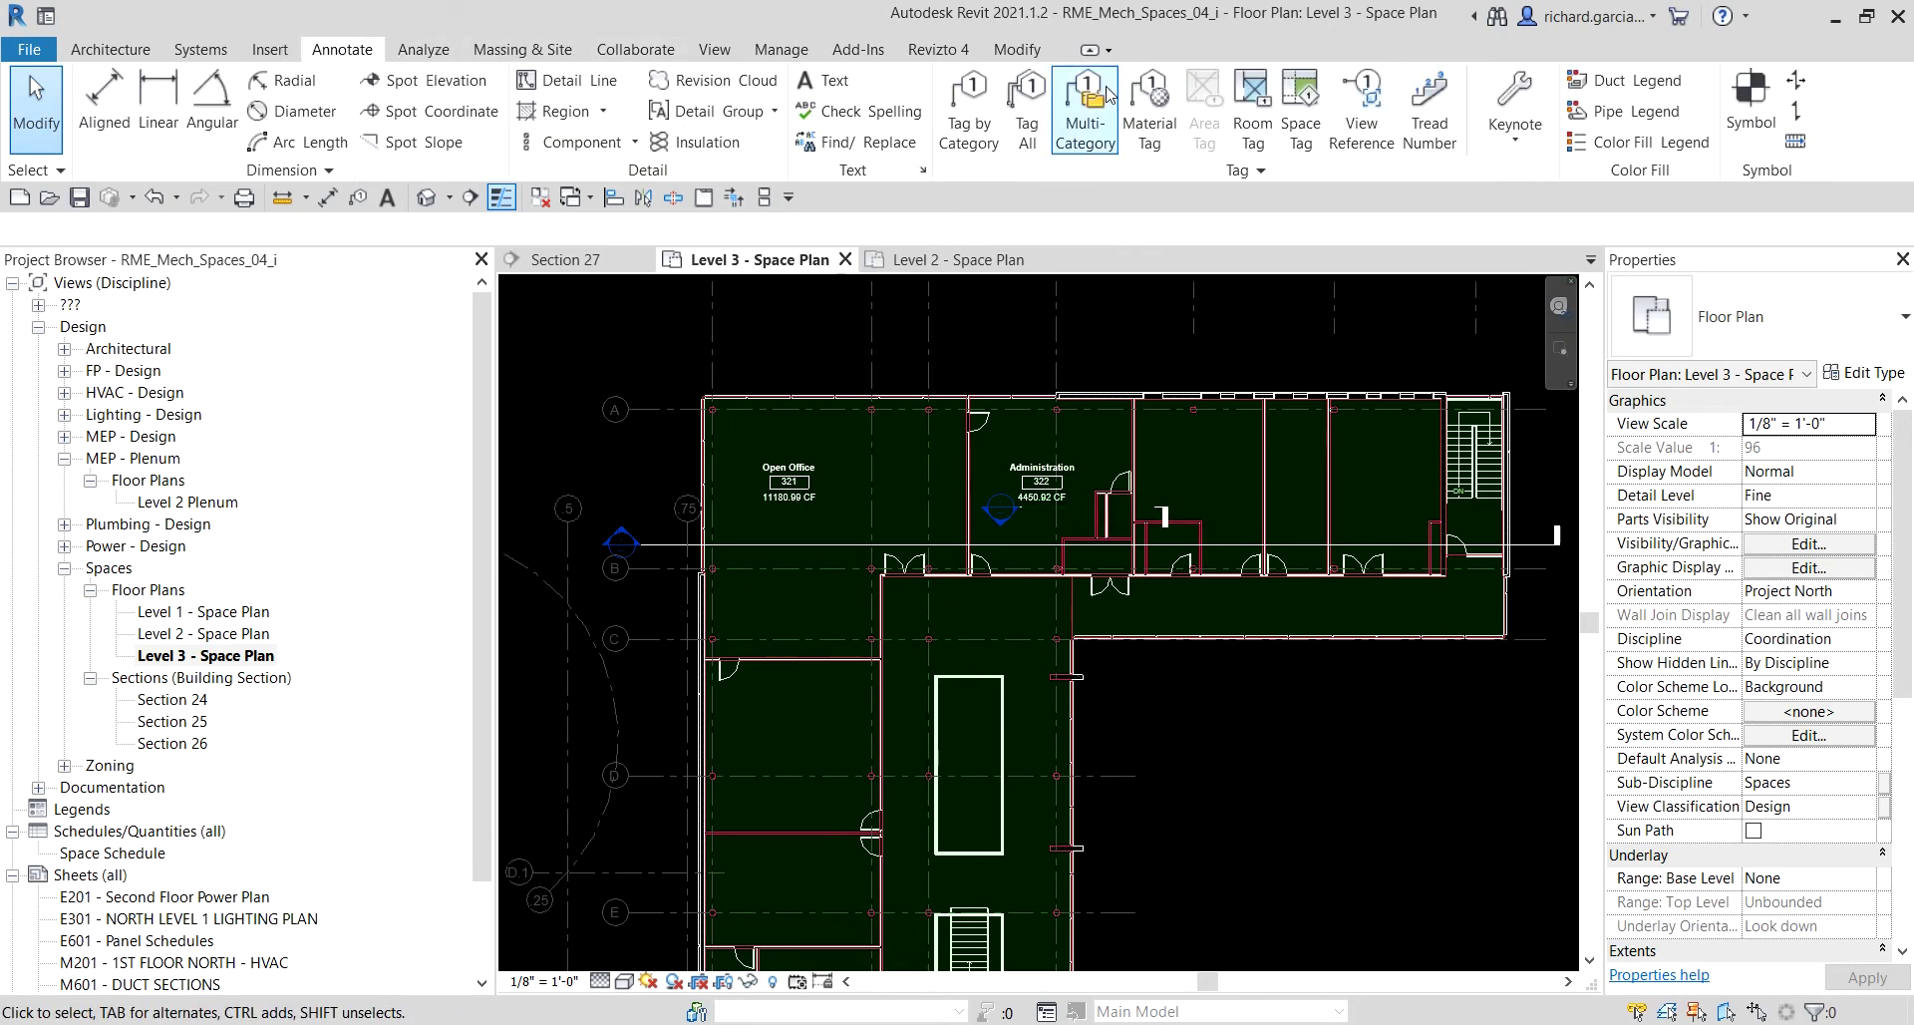
{"action": "left_click", "coordinate": [1166, 183]}
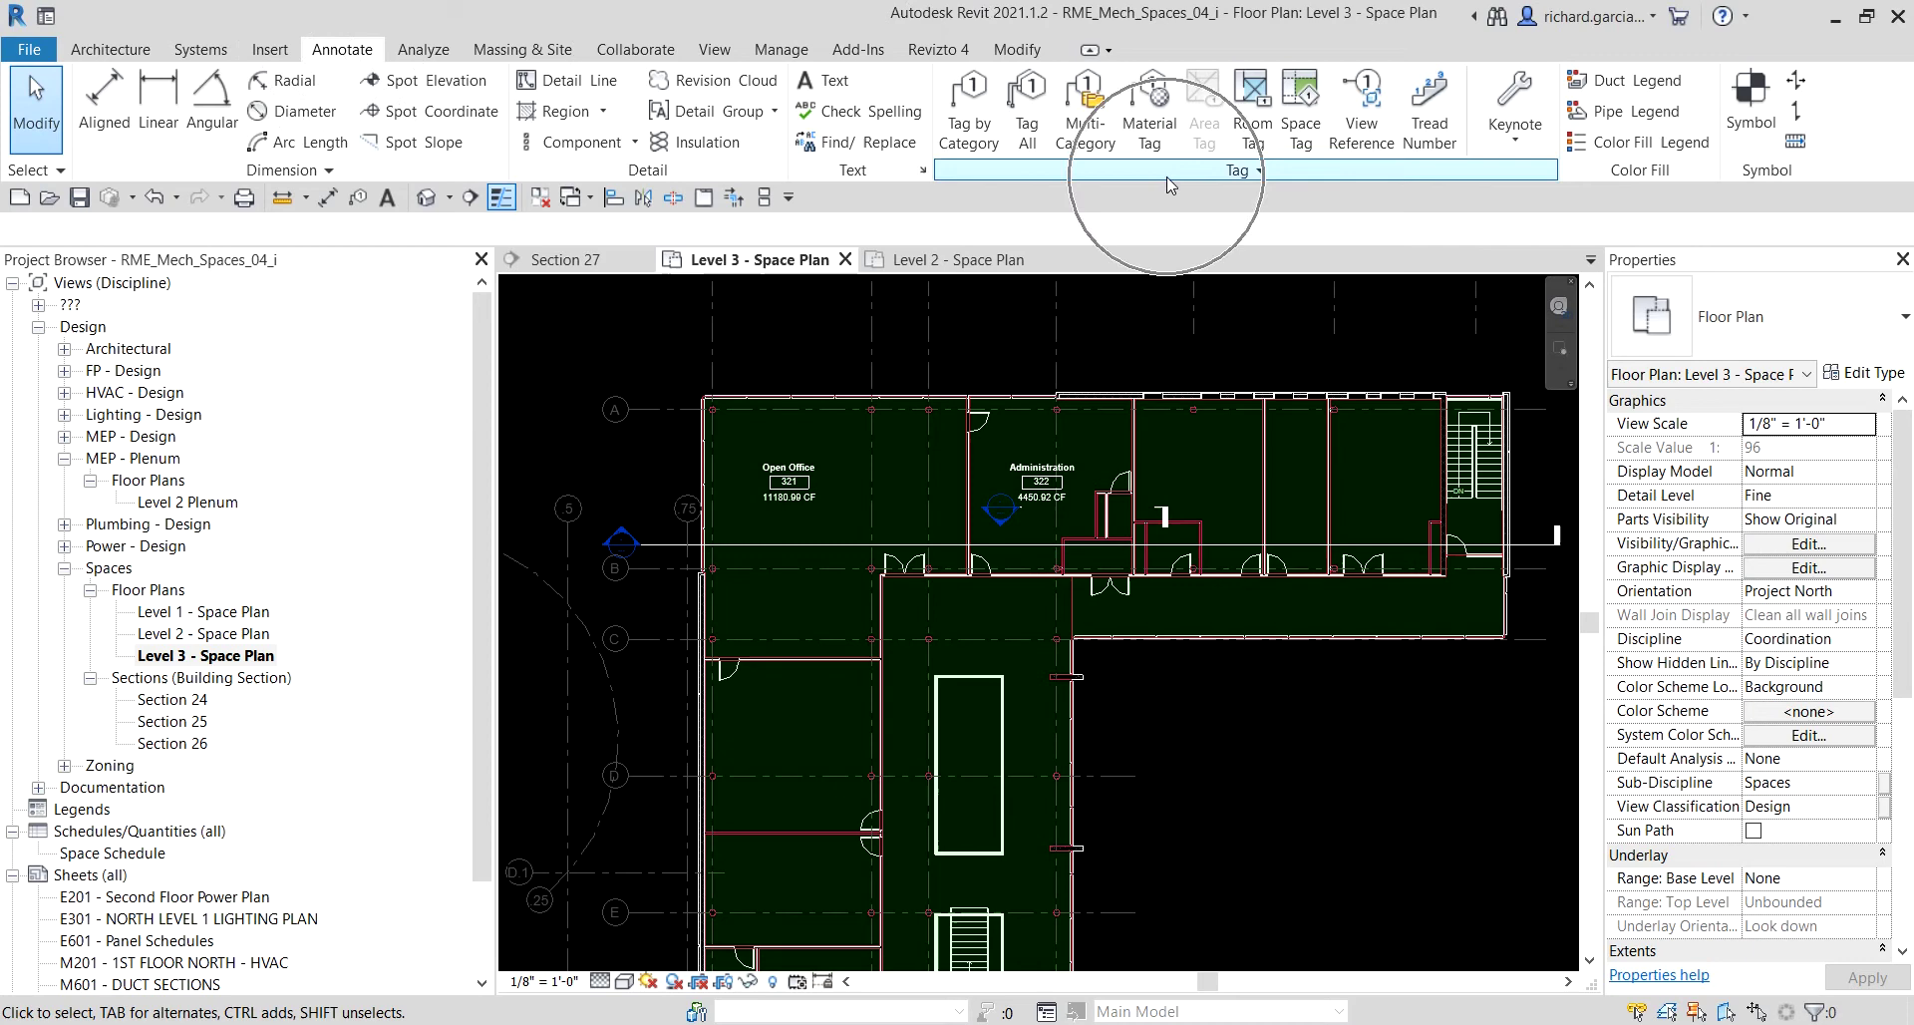
{"action": "left_click", "coordinate": [1031, 114]}
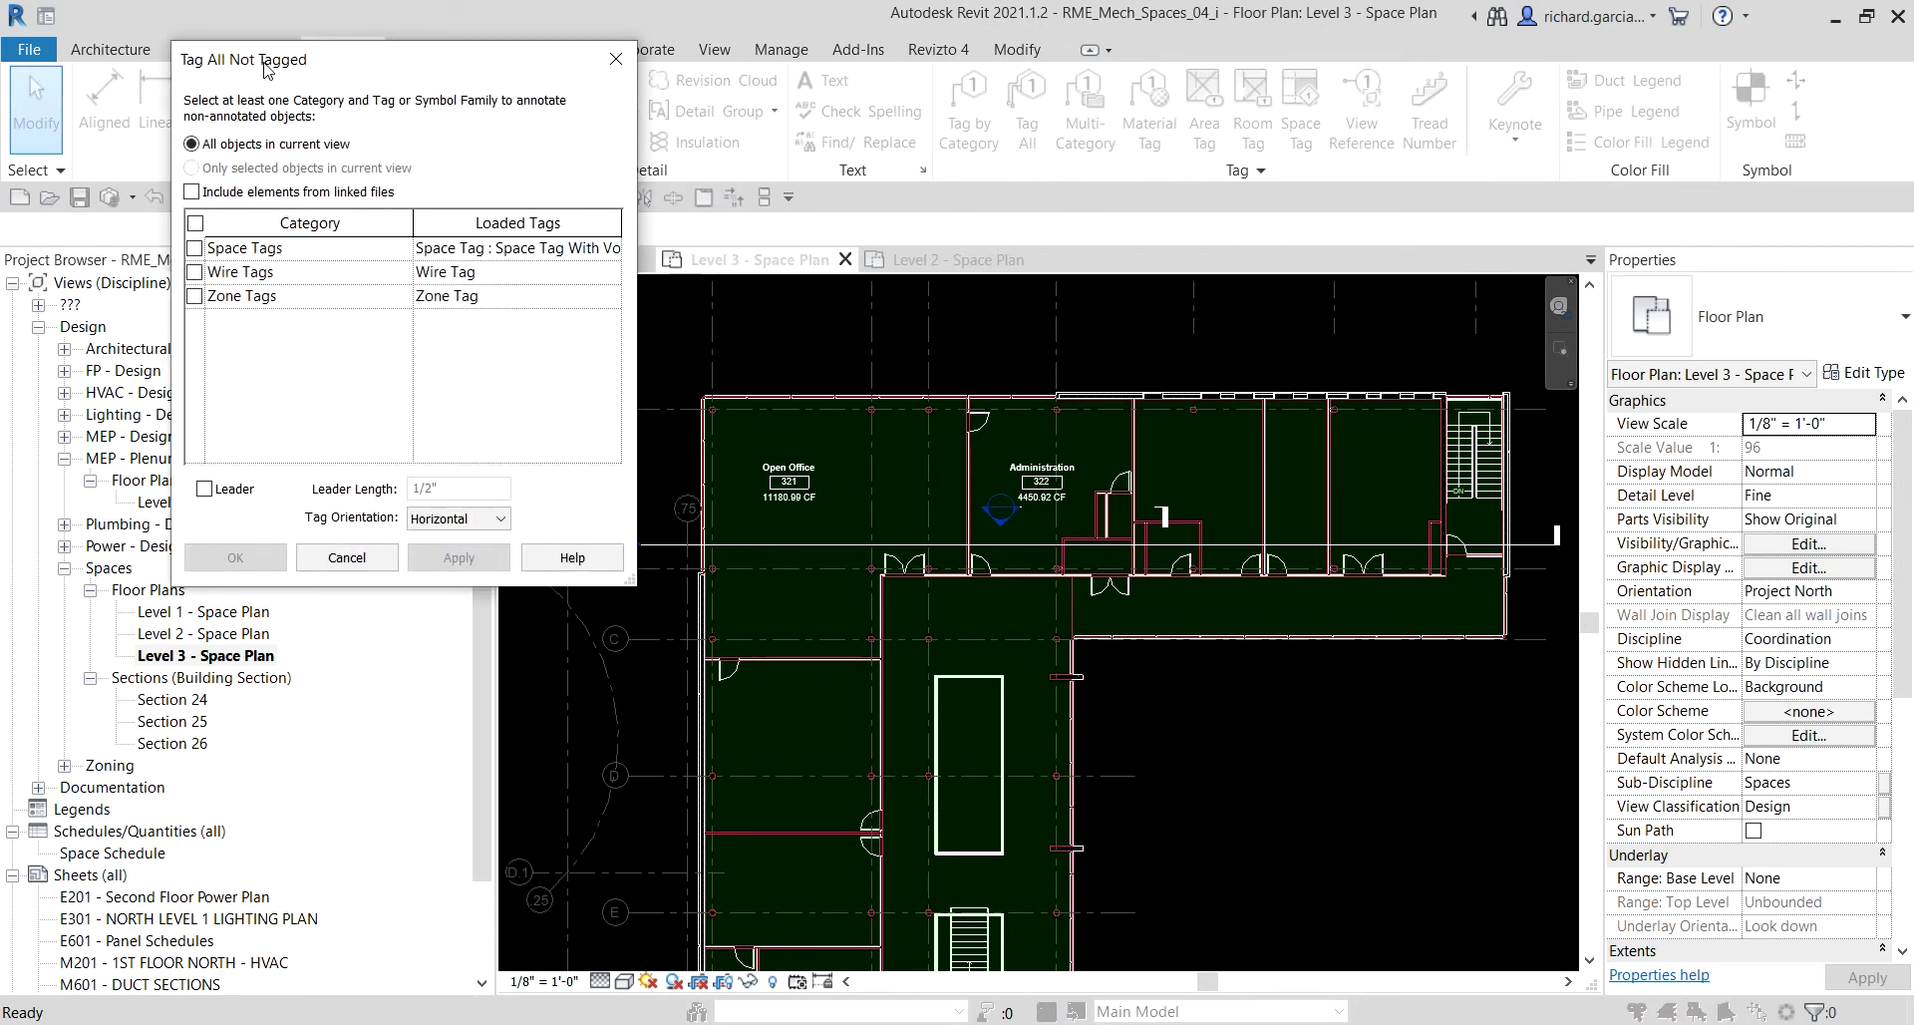
{"action": "left_click", "coordinate": [267, 70]}
{"action": "left_click", "coordinate": [195, 248]}
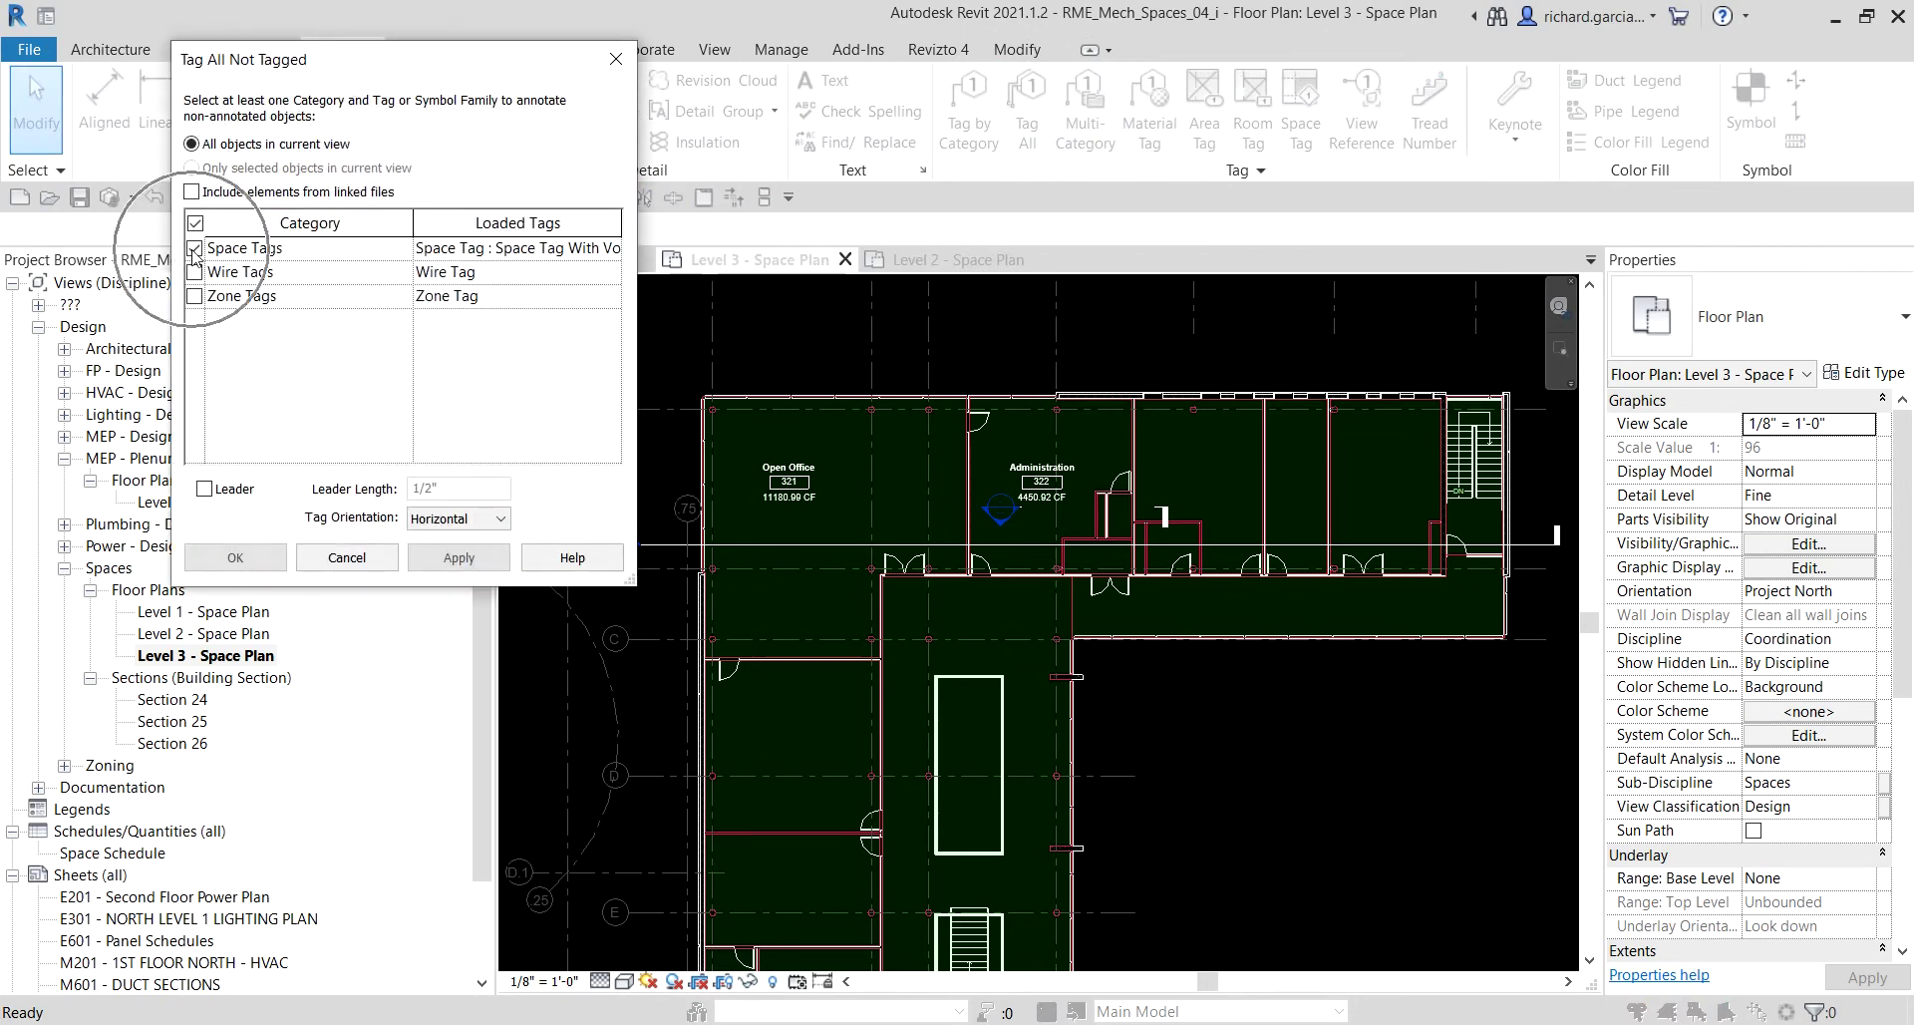
{"action": "left_click", "coordinate": [611, 250]}
{"action": "left_click", "coordinate": [611, 252]}
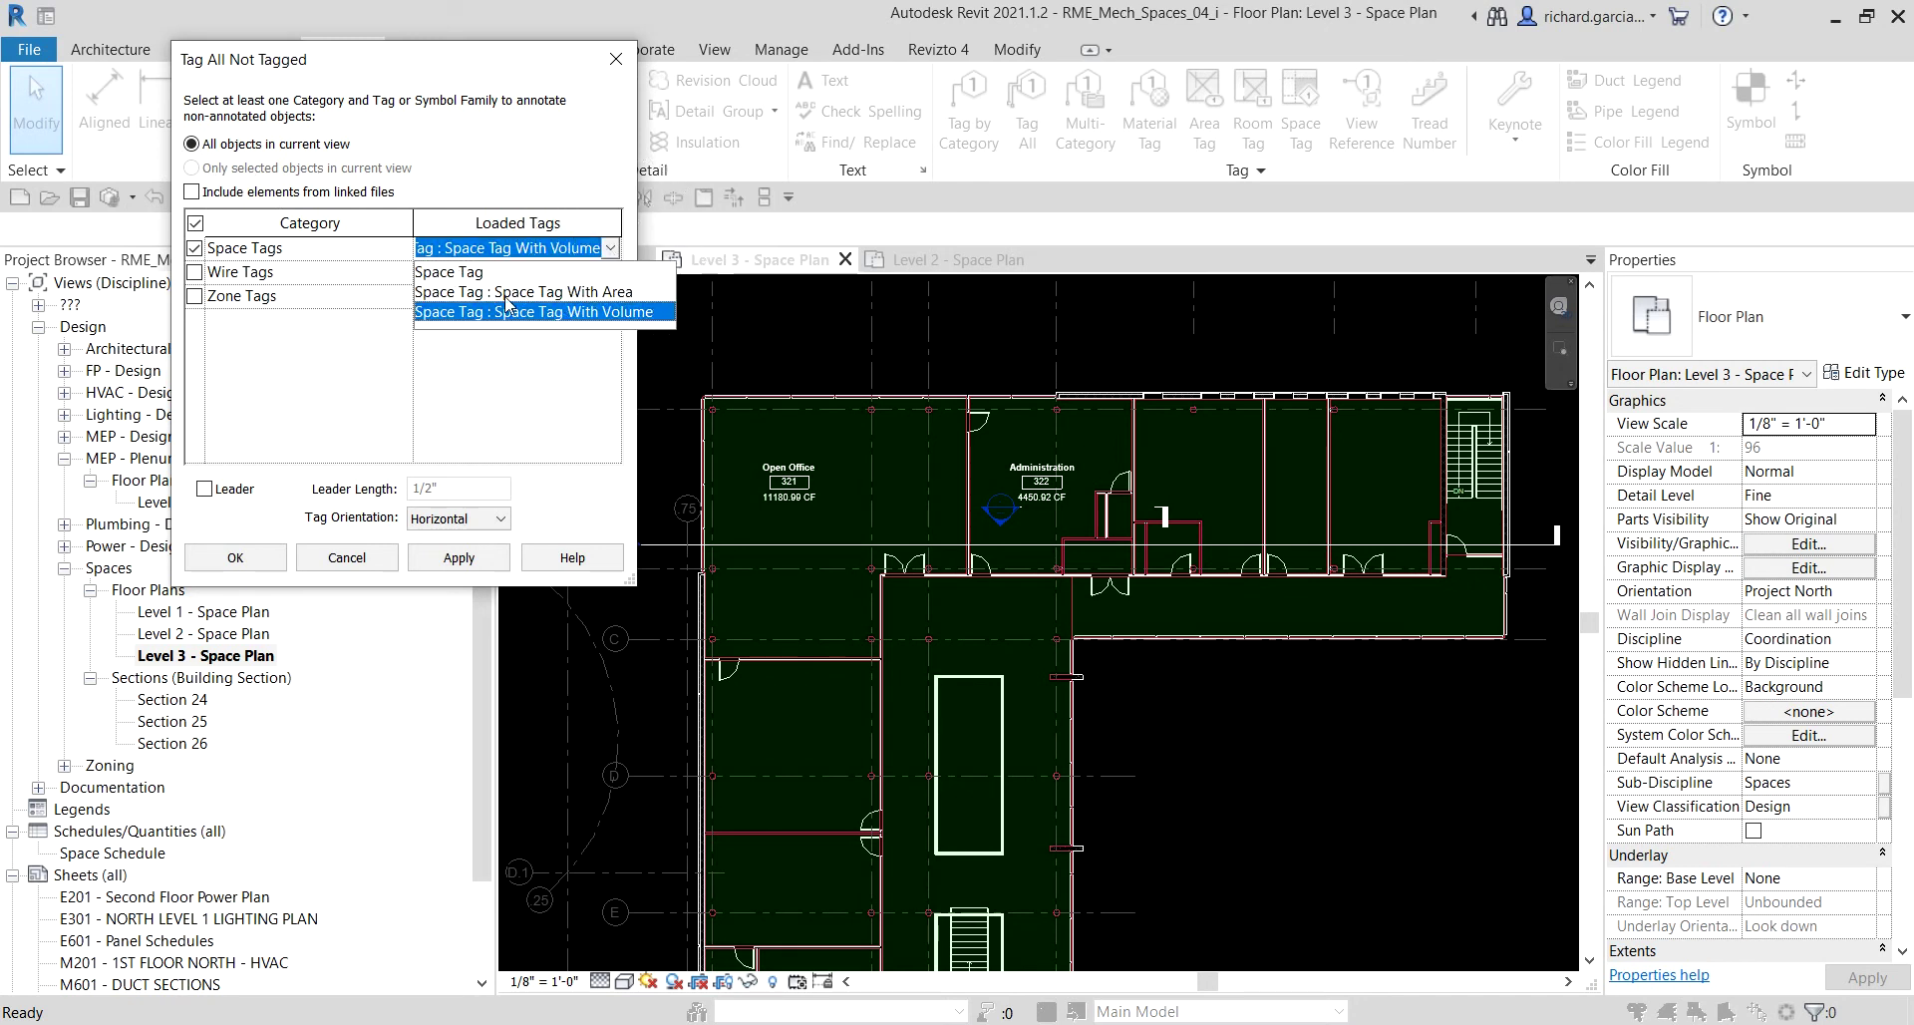
{"action": "left_click", "coordinate": [574, 315]}
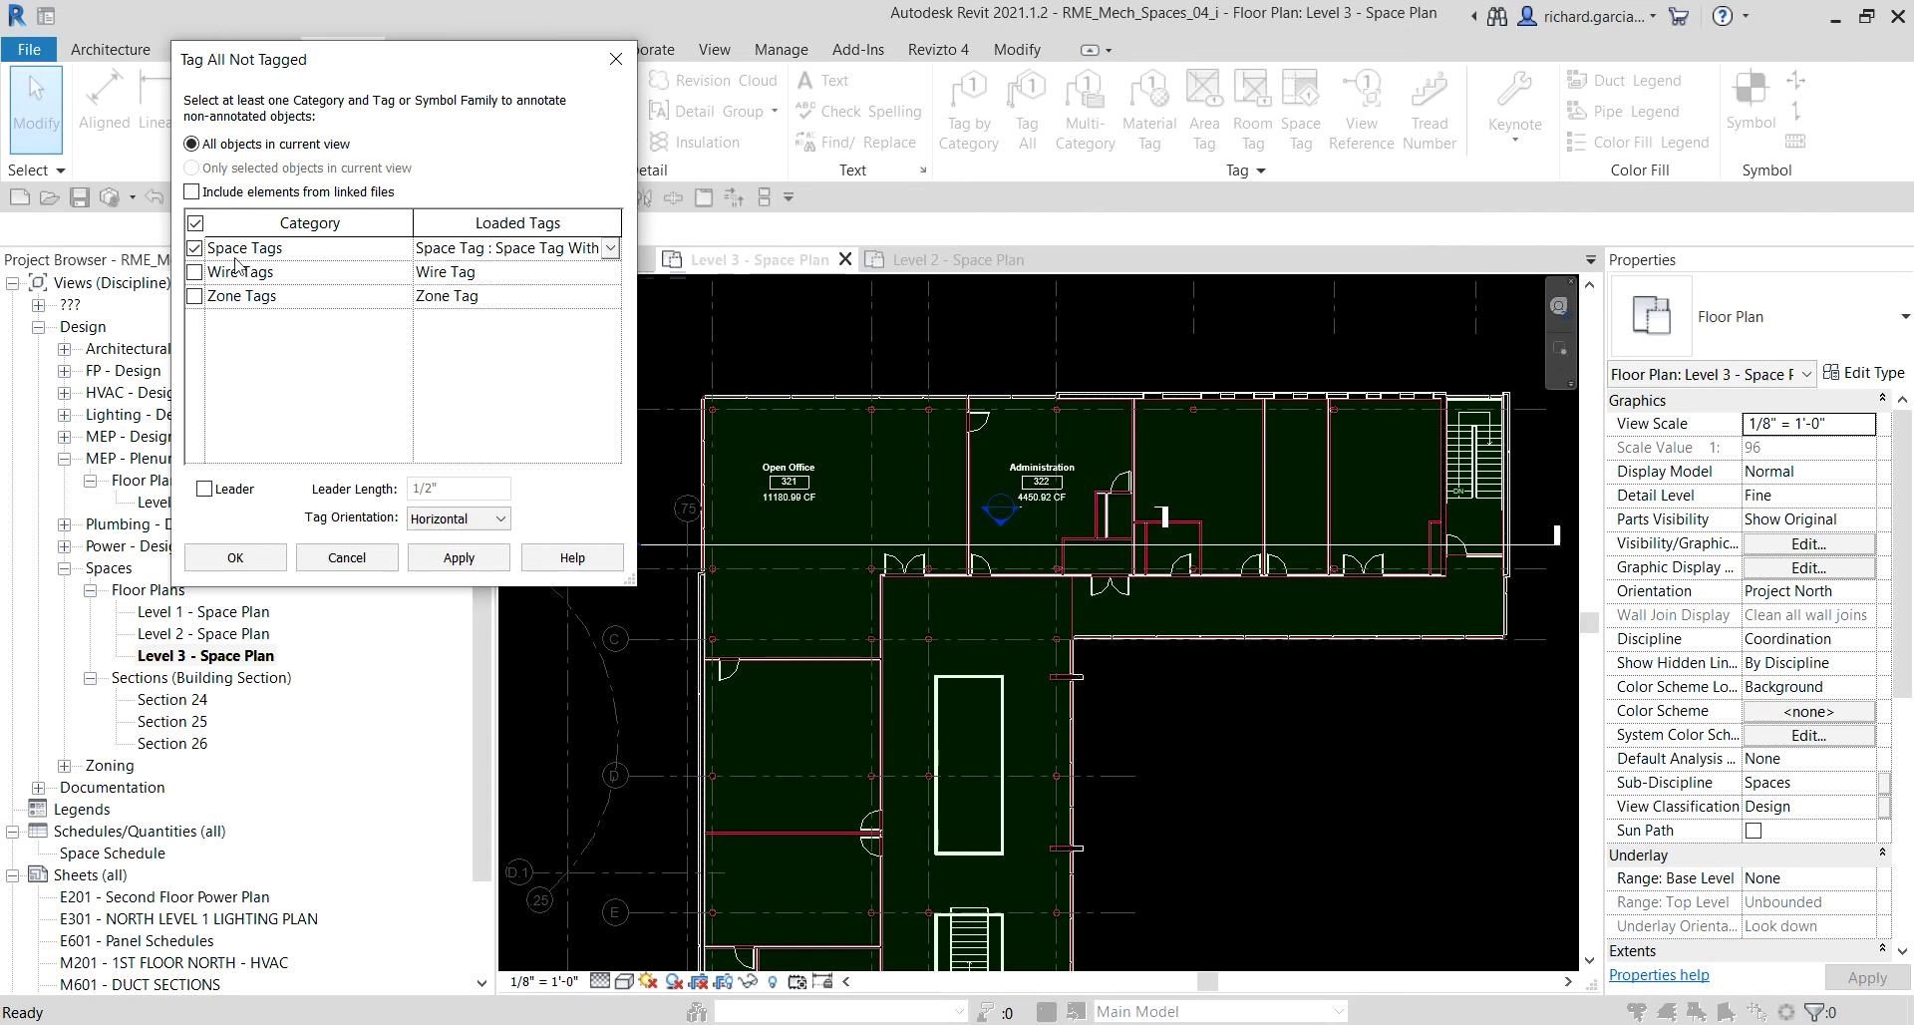
{"action": "left_click", "coordinate": [233, 560]}
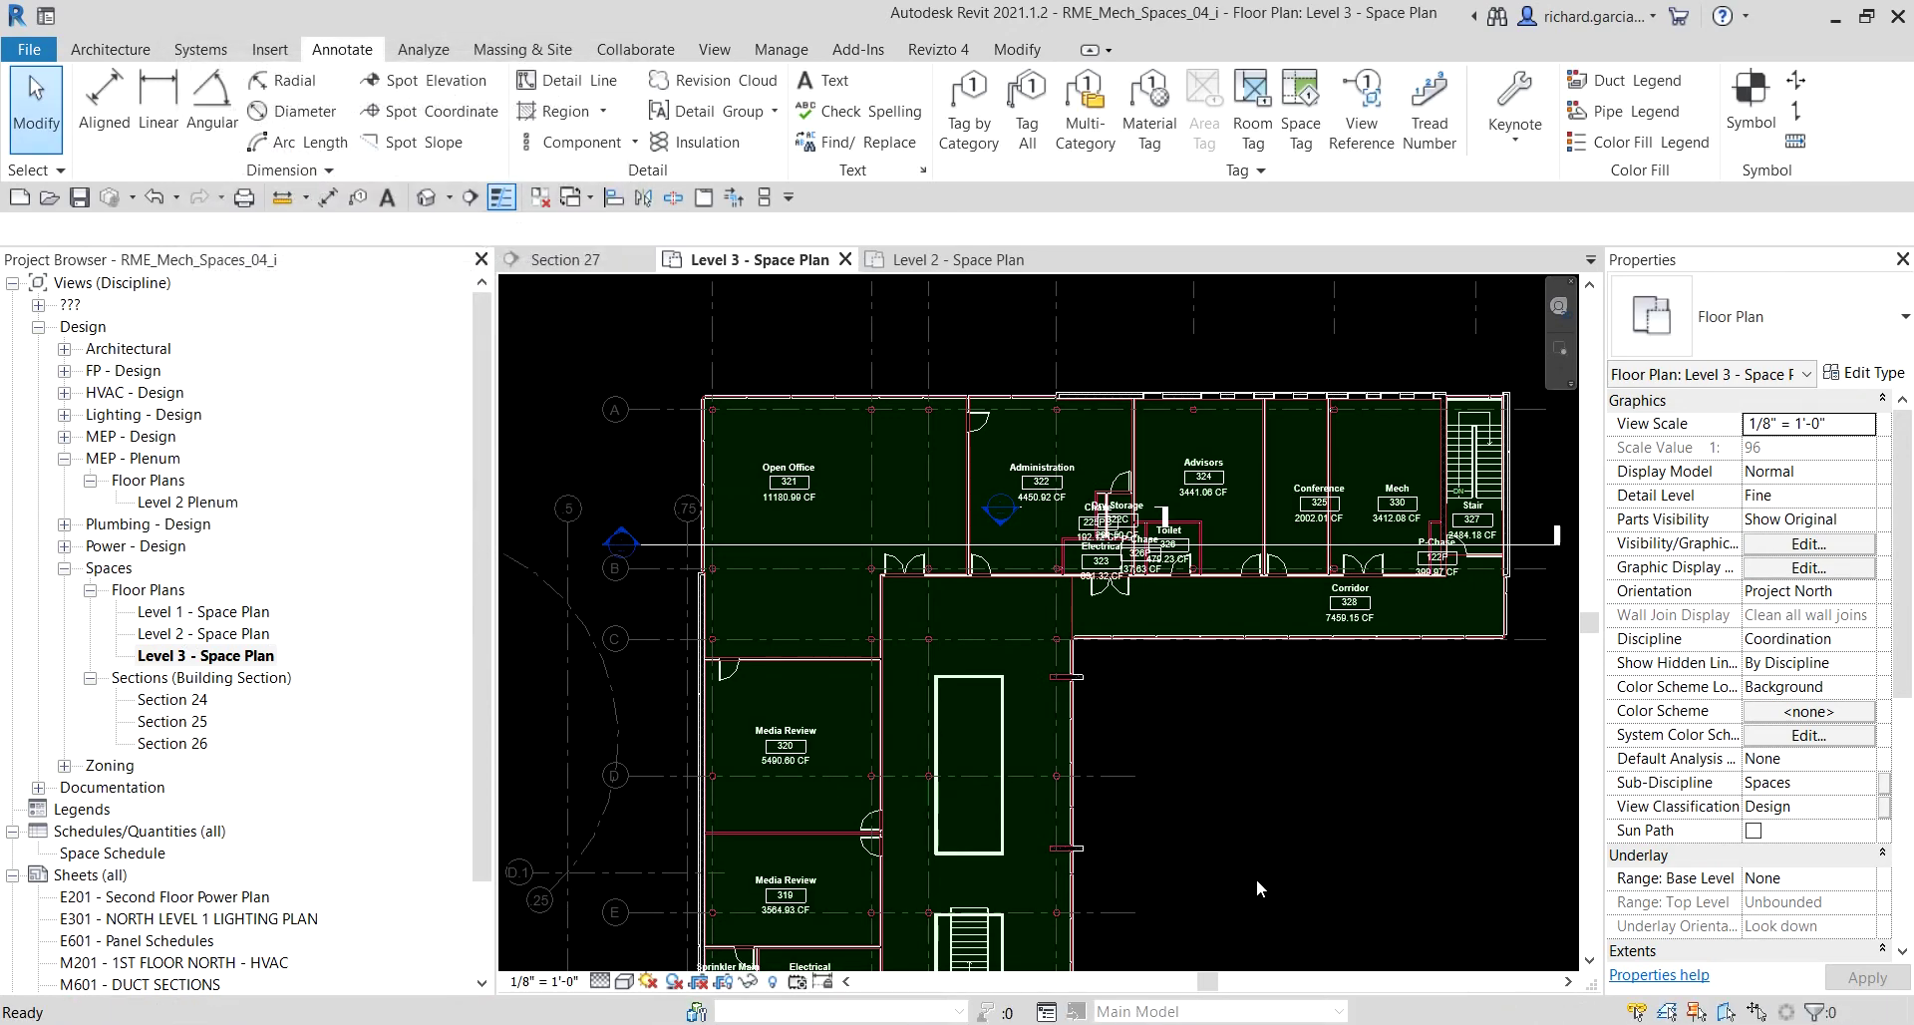
{"action": "middle_click_drag", "start_coordinate": [1150, 785], "coordinate": [1059, 542]}
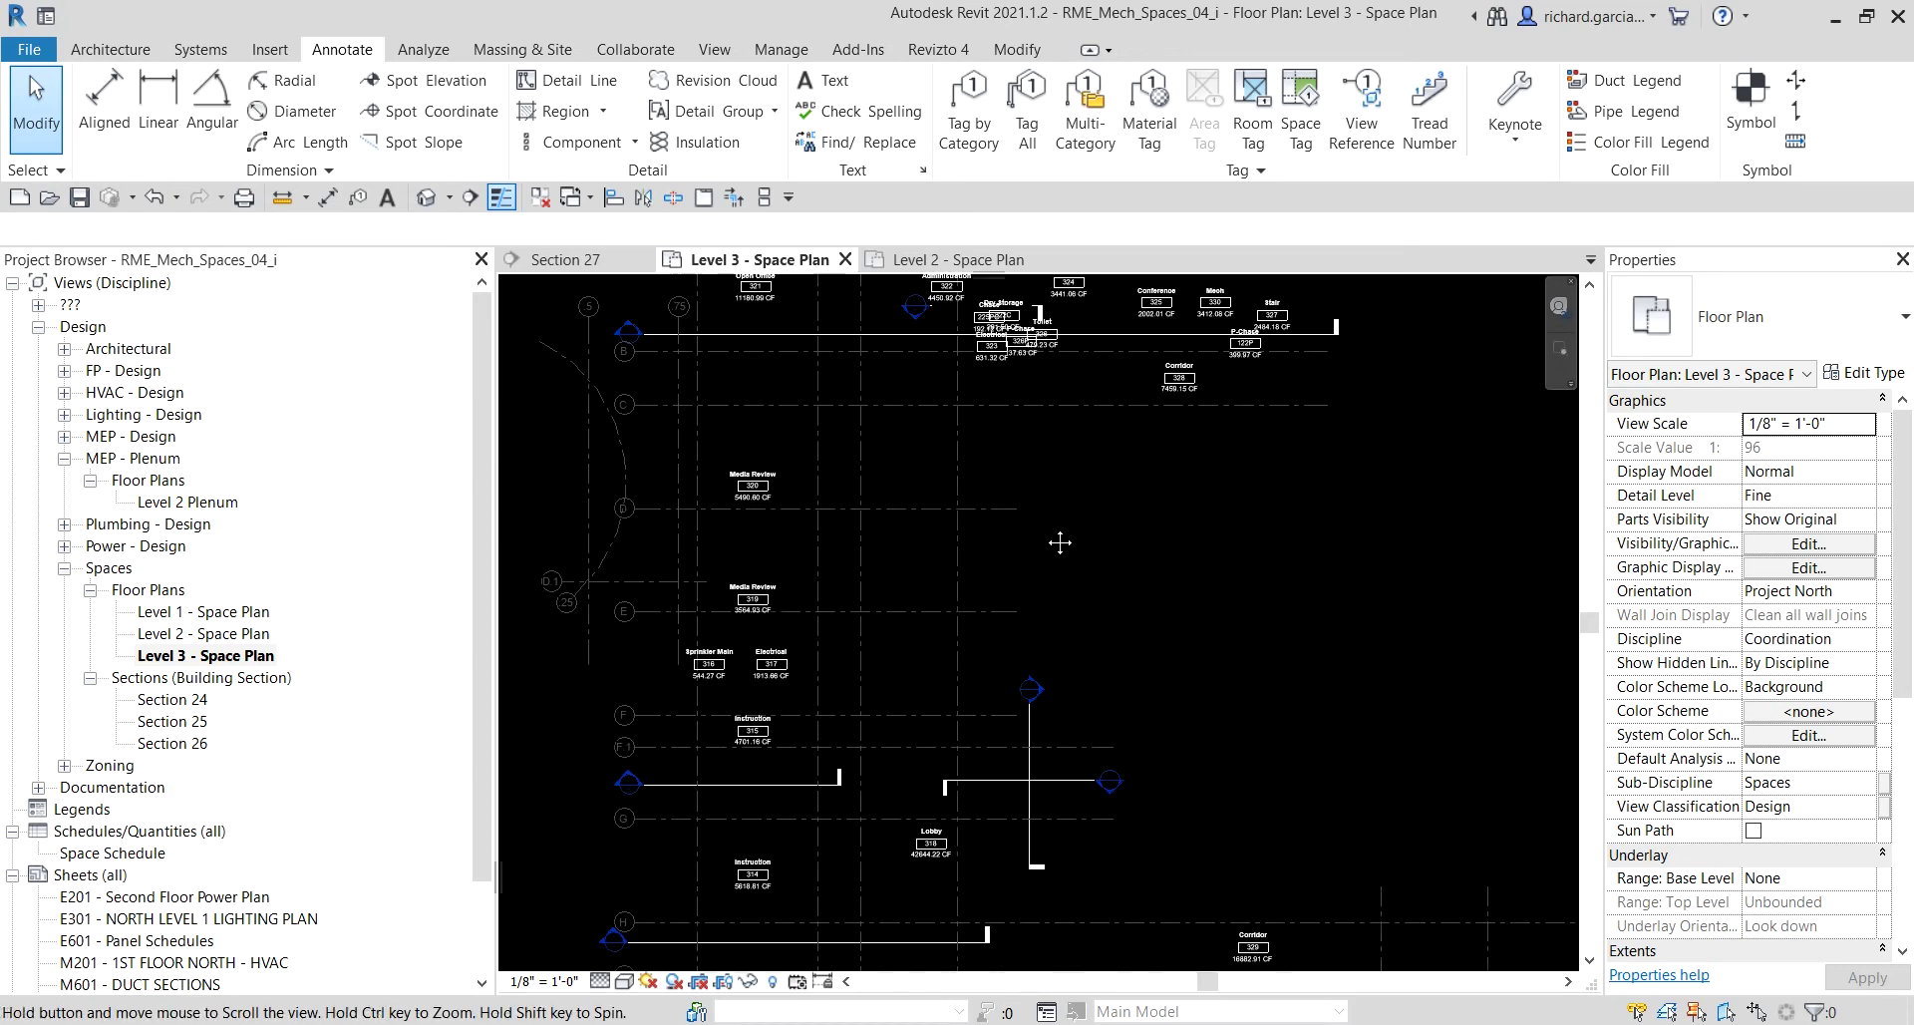
{"action": "scroll", "coordinate": [1044, 544], "scroll_direction": "down", "scroll_amount": 2}
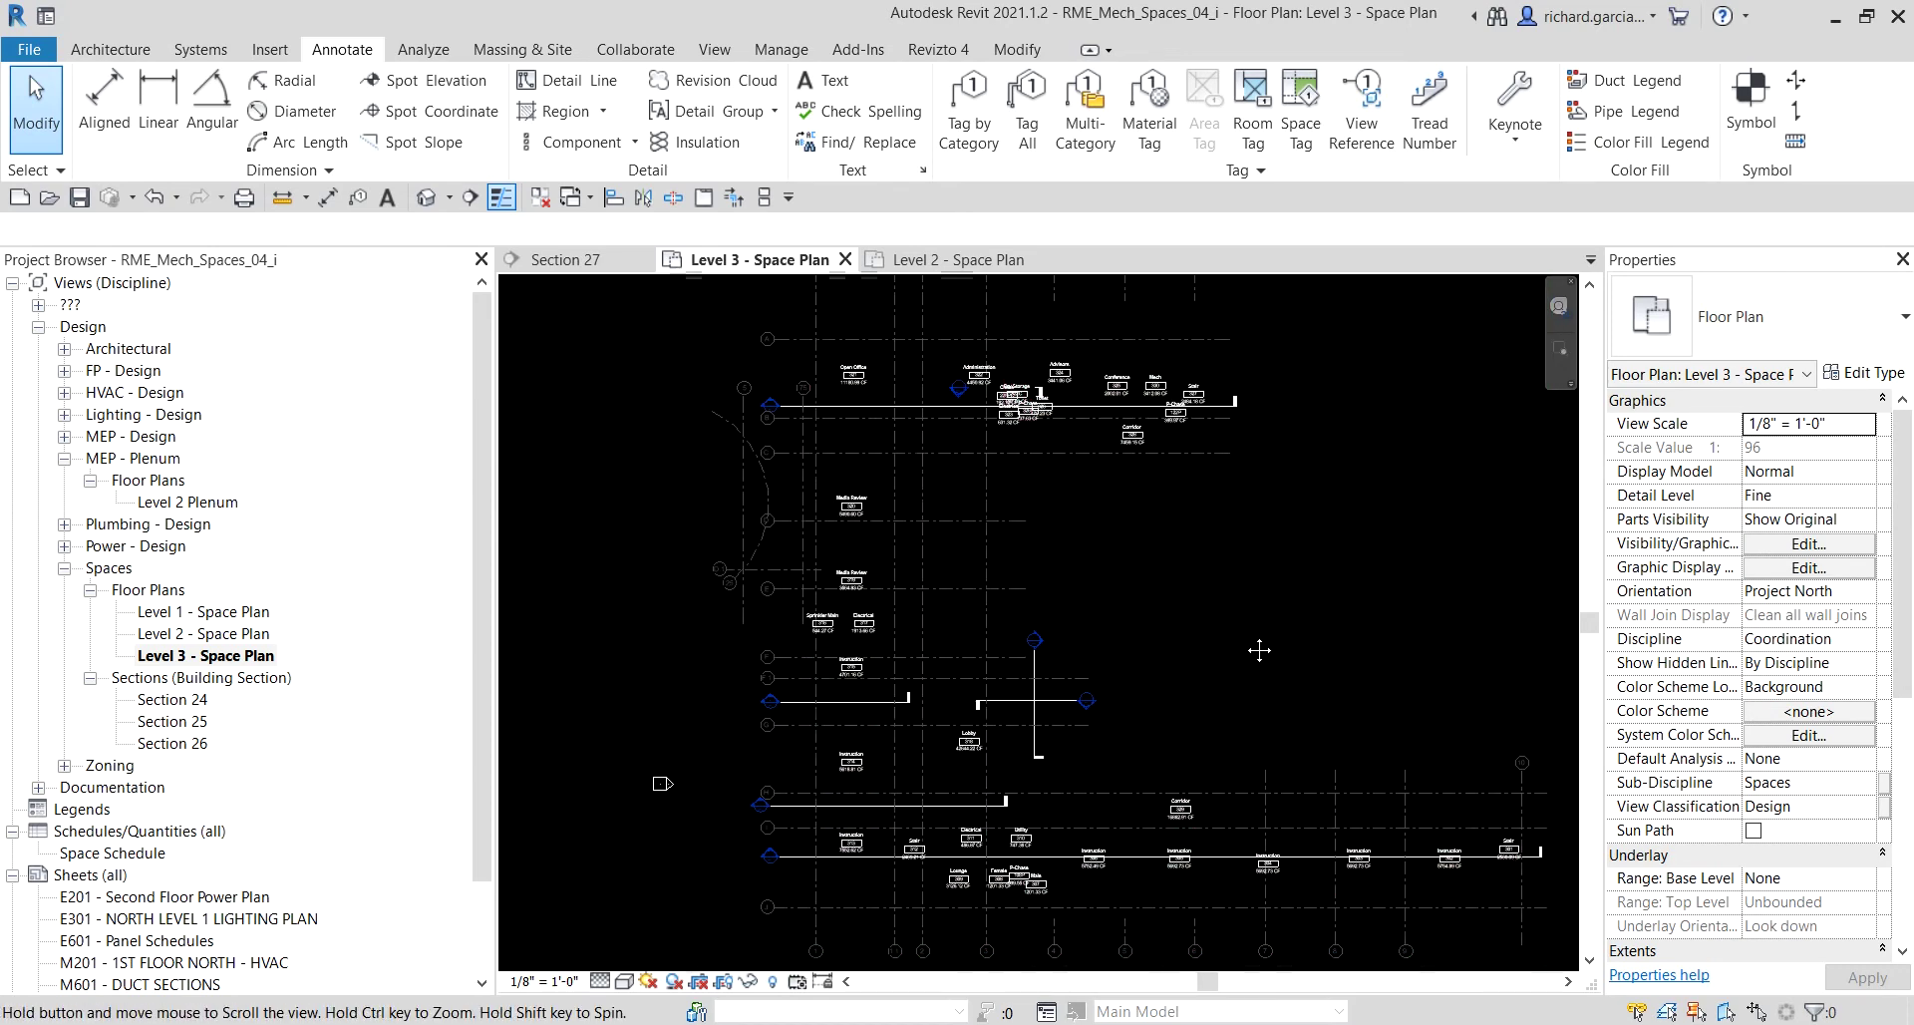
{"action": "middle_click_drag", "start_coordinate": [1259, 649], "coordinate": [1216, 630]}
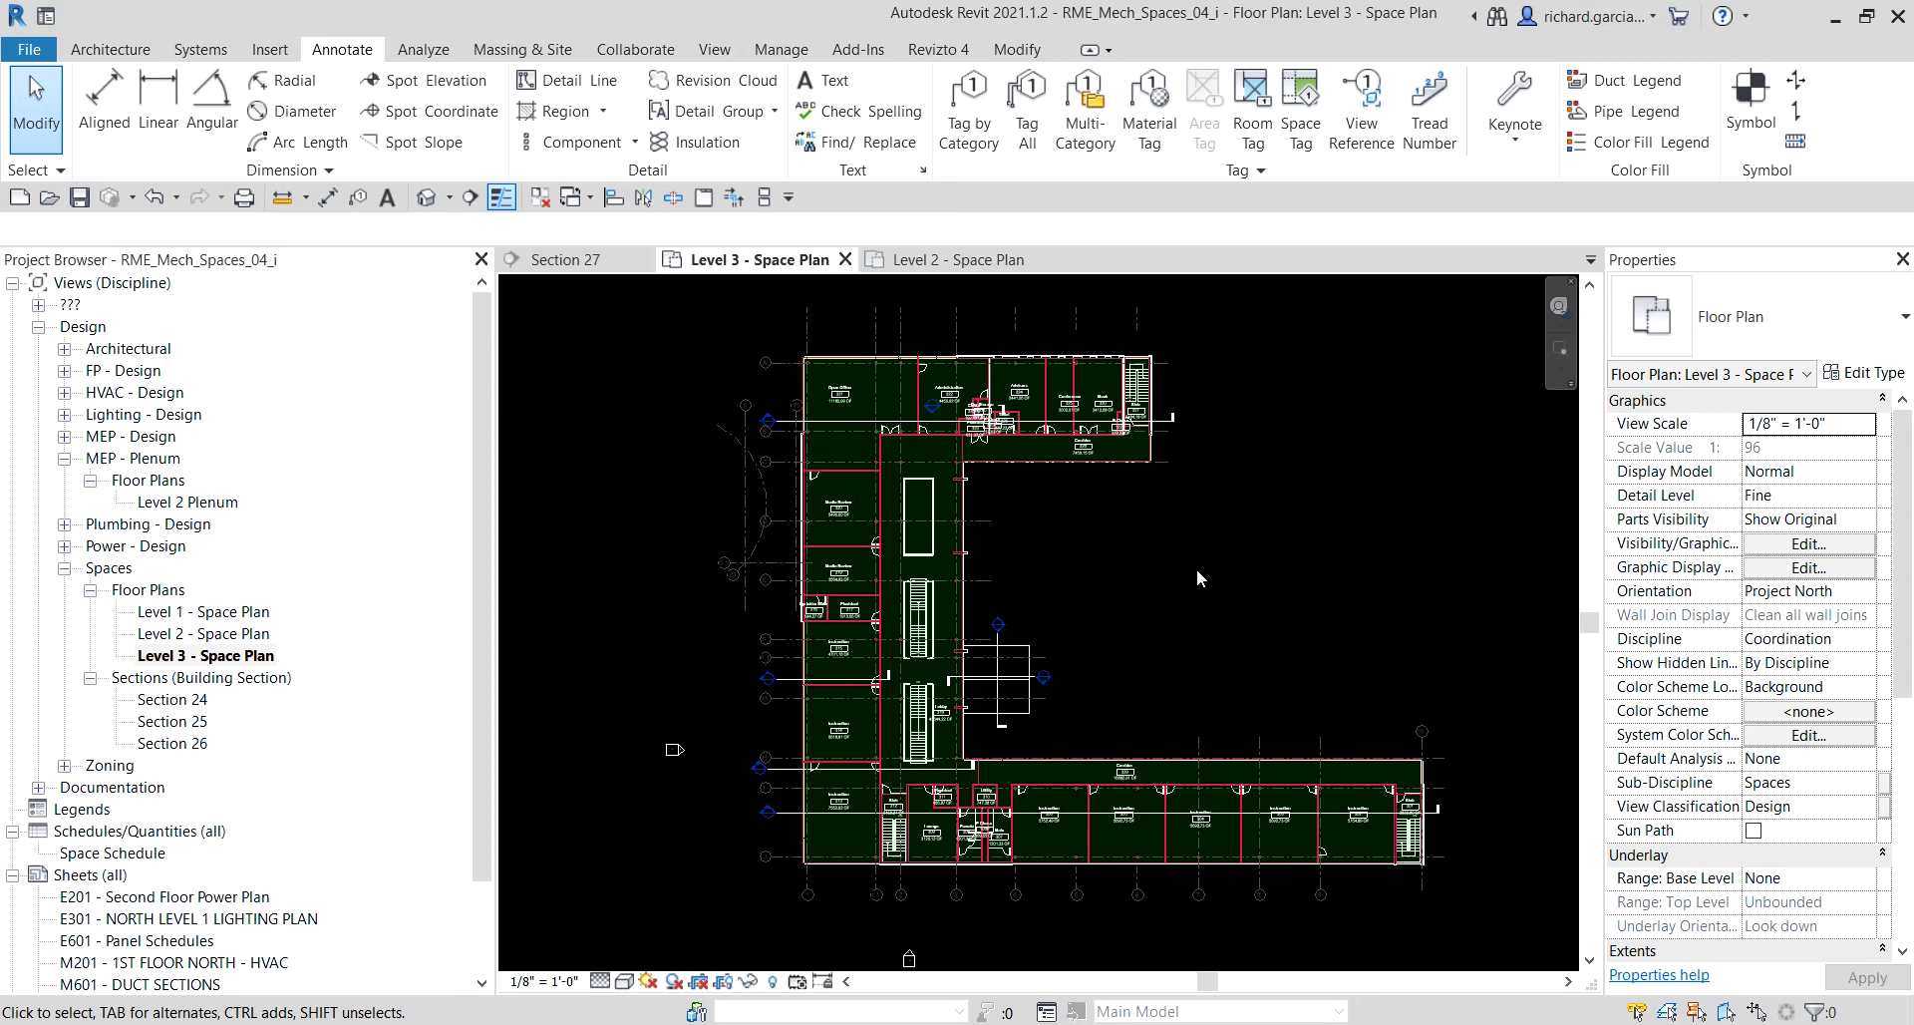
{"action": "left_click", "coordinate": [438, 55]}
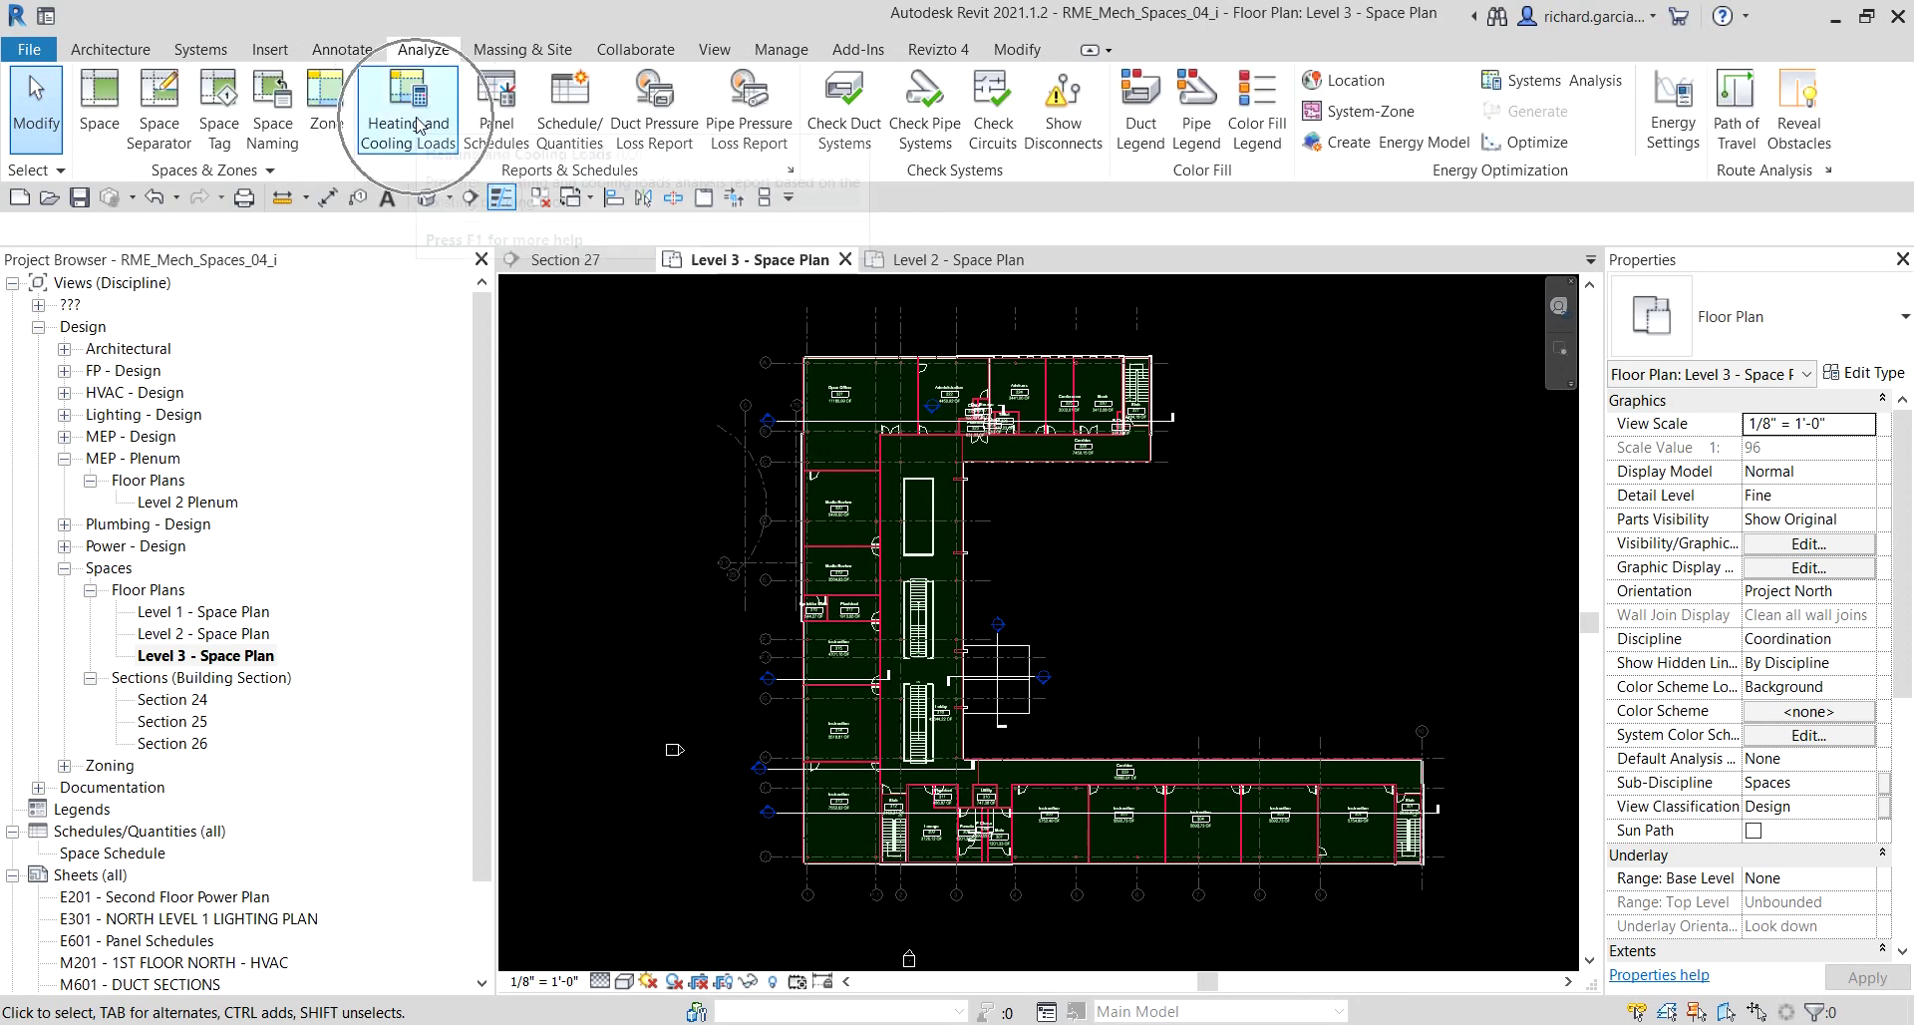